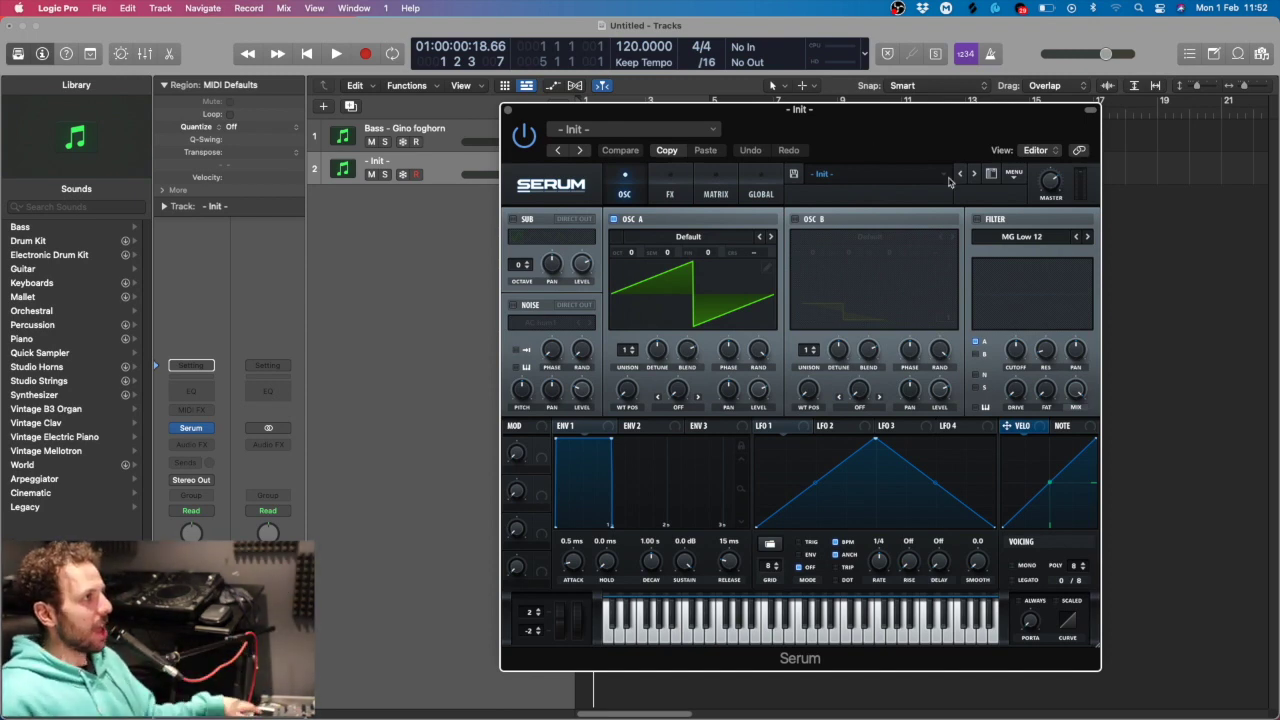
# Load the Analog_BD_Sin wavetable from the Analog category into OSC A
pyautogui.moveTo(826, 131); pyautogui.dragTo(802, 135)
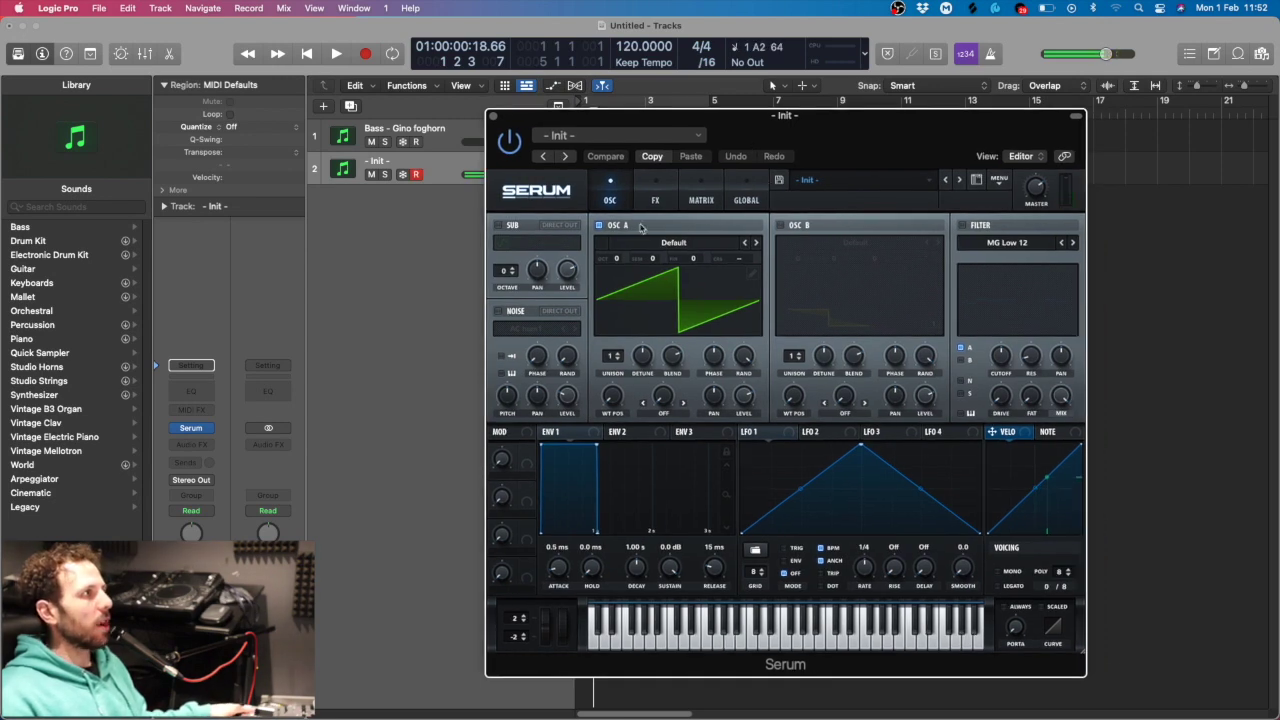
pyautogui.click(663, 245)
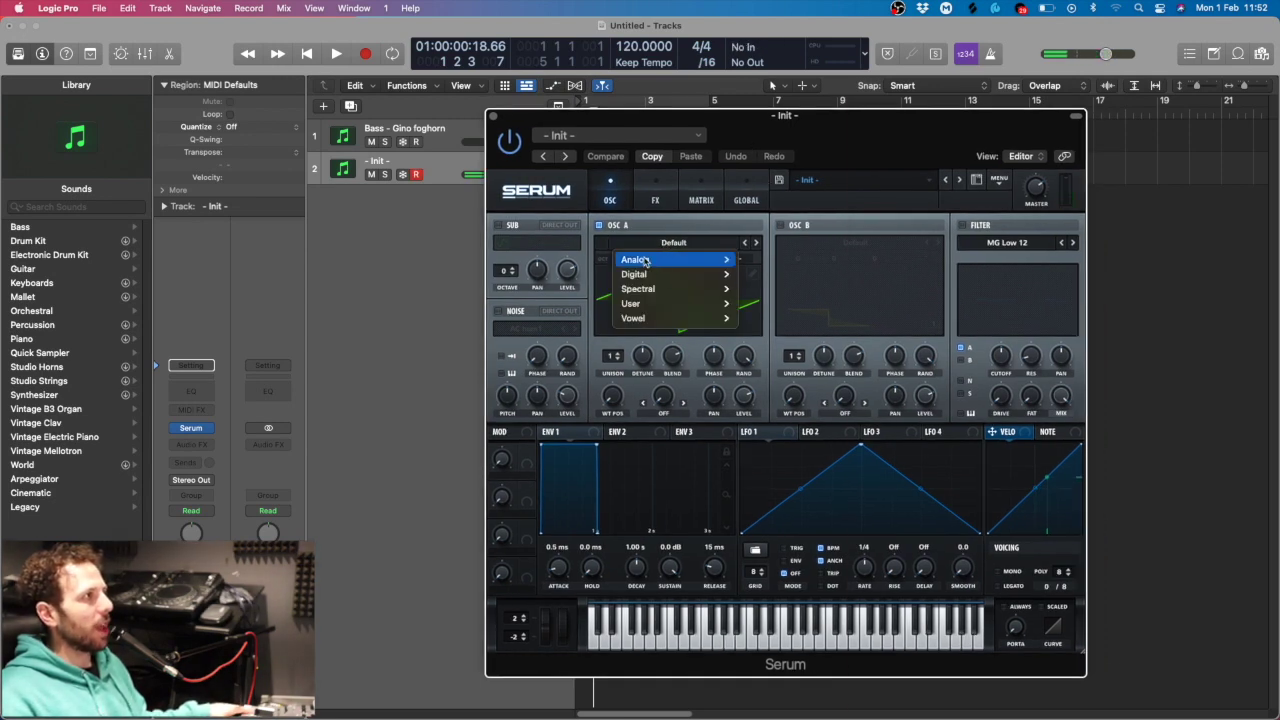
pyautogui.click(675, 245)
pyautogui.click(675, 245)
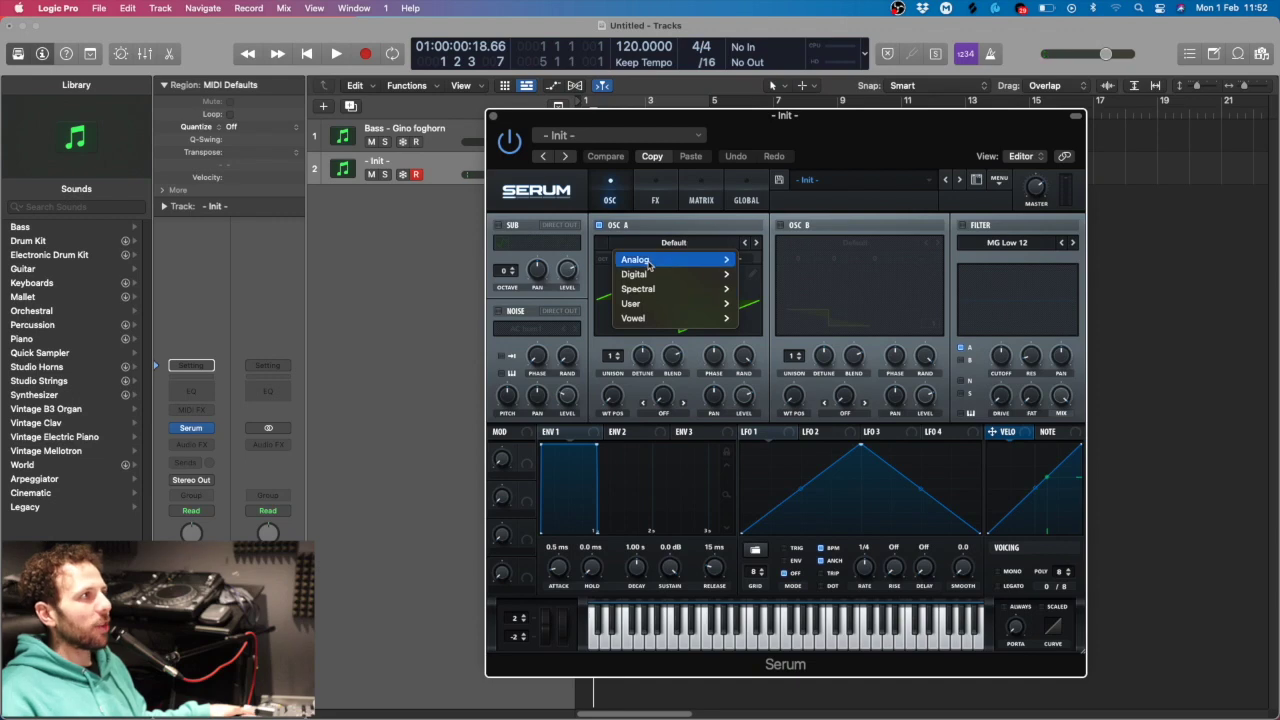
pyautogui.moveTo(700, 260)
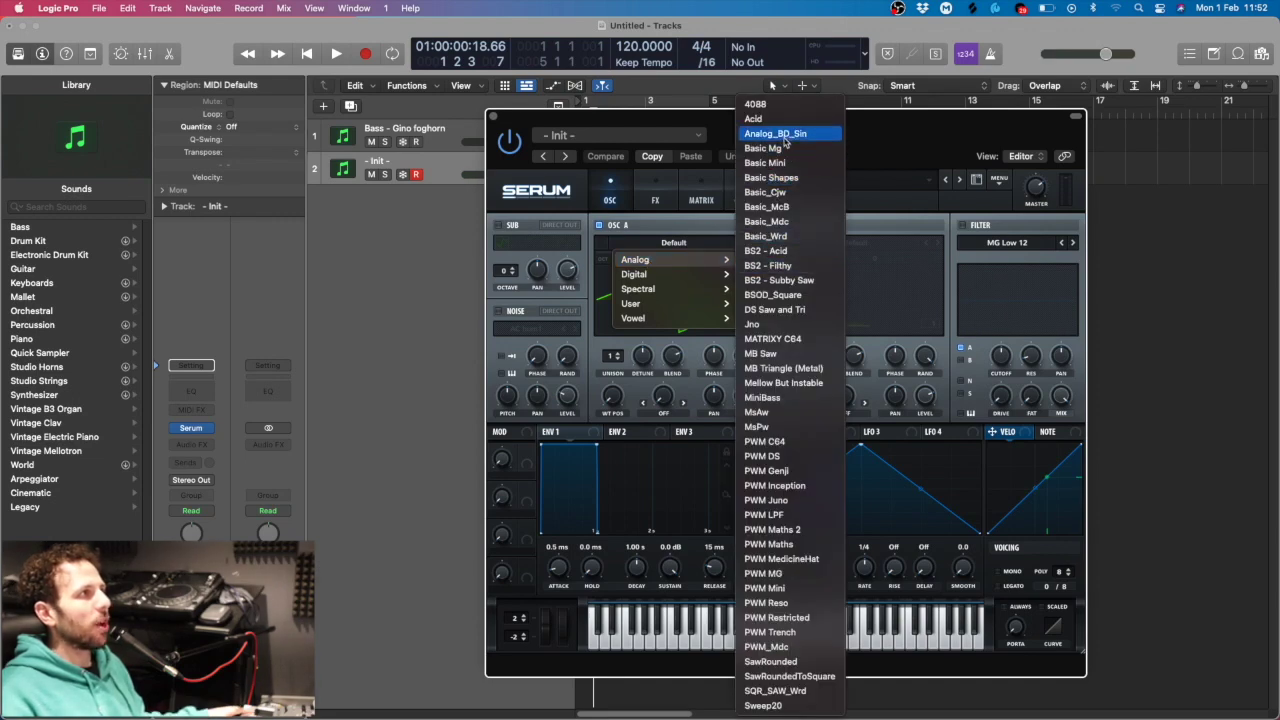
pyautogui.click(790, 134)
pyautogui.moveTo(847, 132); pyautogui.dragTo(761, 107)
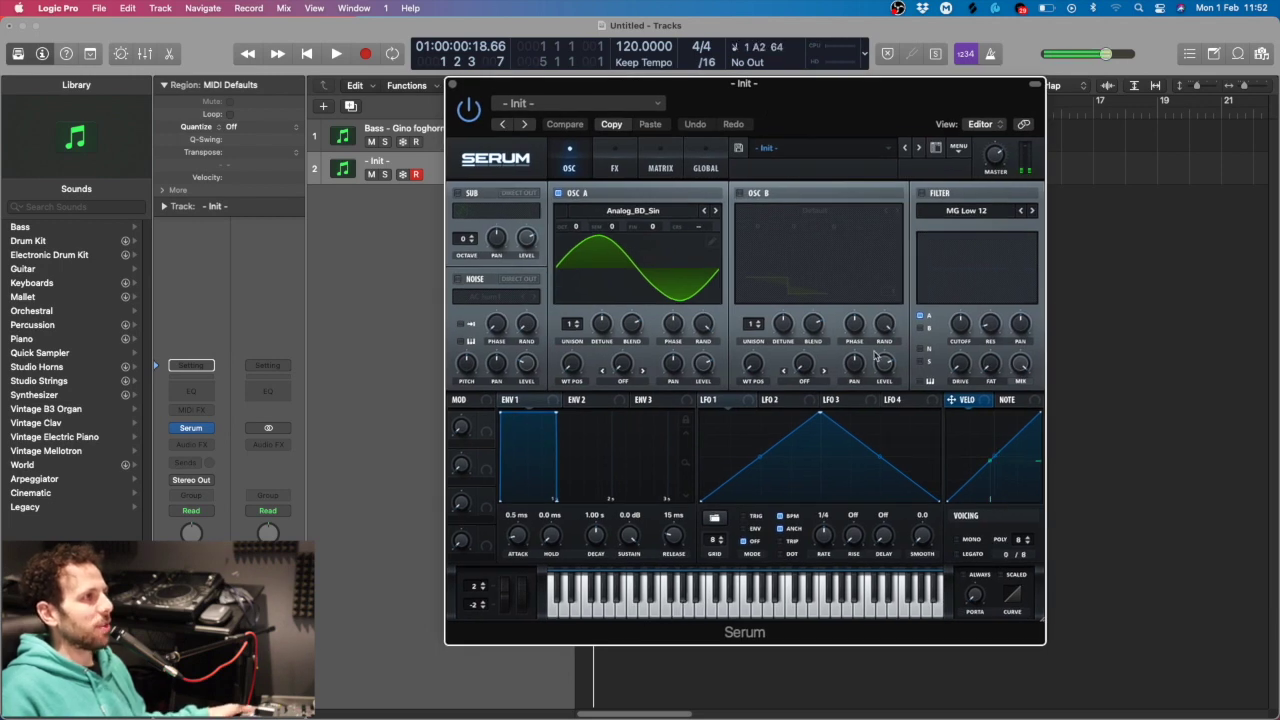
# Enable OSC B with the PWM Genji wavetable and set its octave to -2
pyautogui.click(742, 194)
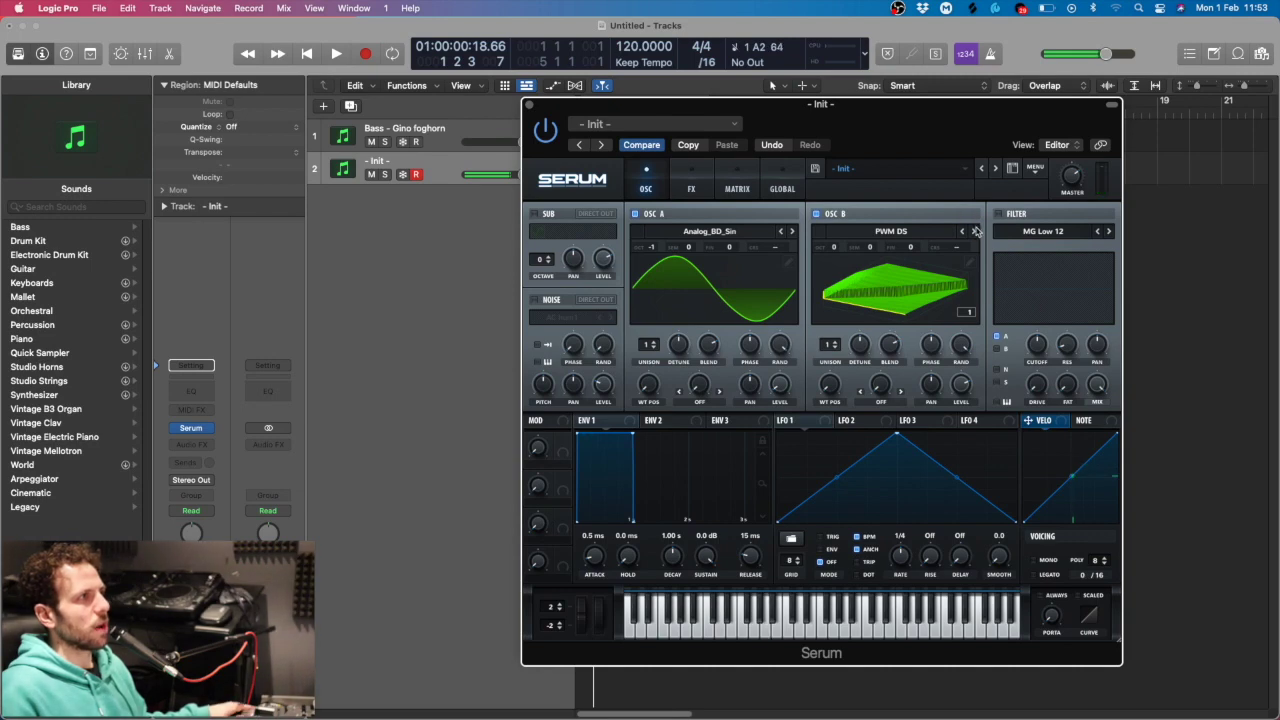
pyautogui.click(973, 231)
pyautogui.moveTo(838, 252); pyautogui.dragTo(847, 314)
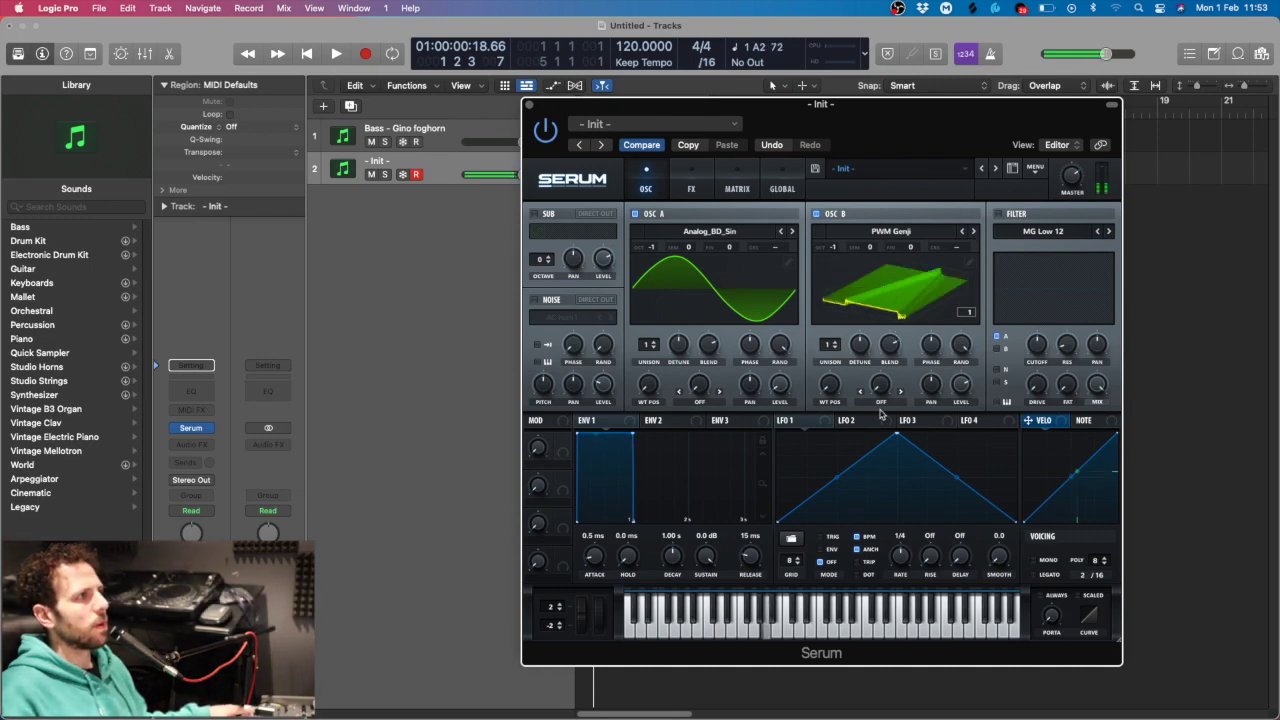
pyautogui.click(996, 214)
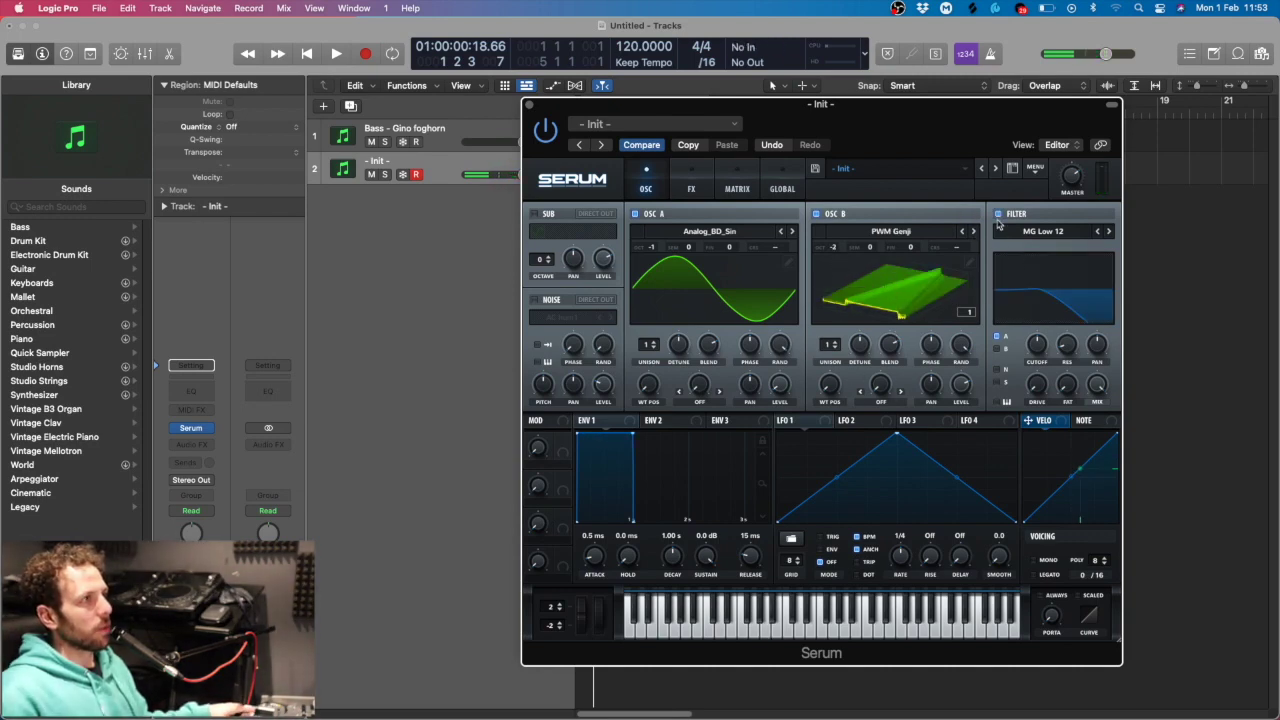
pyautogui.click(997, 214)
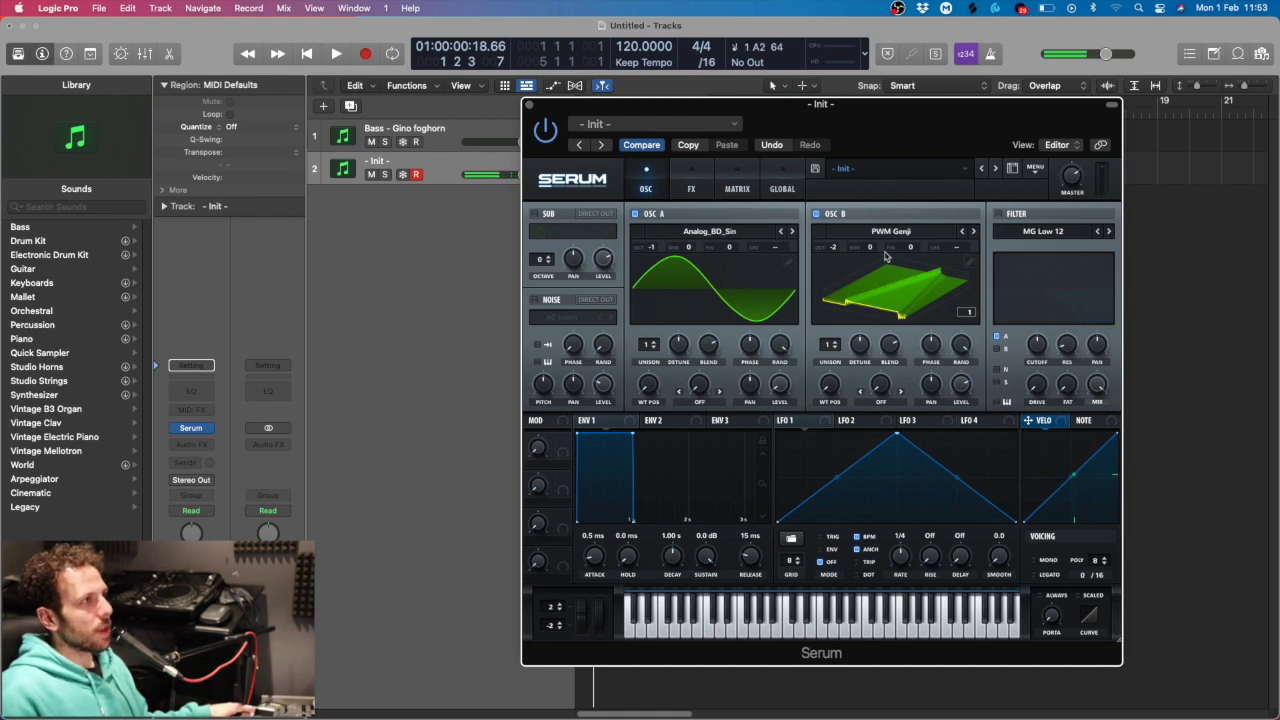
pyautogui.moveTo(901, 123); pyautogui.dragTo(915, 113)
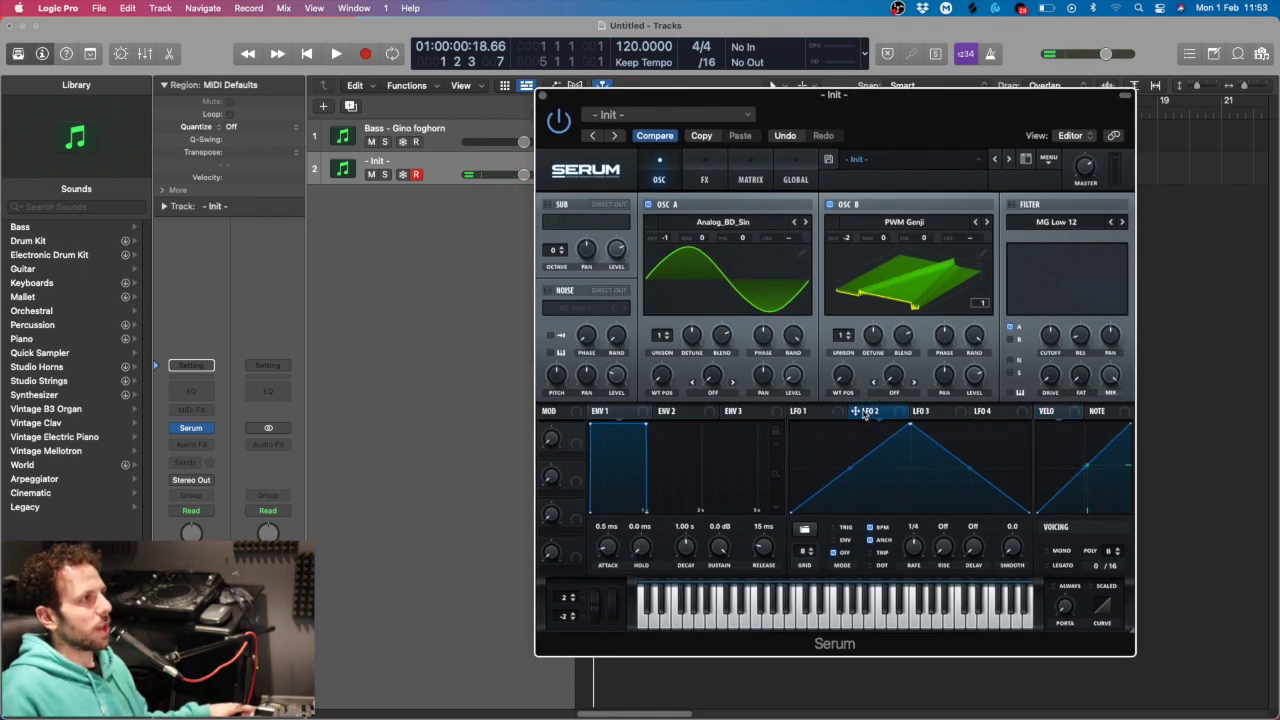
# Route LFO 2 to the global master tuning in the modulation matrix with a very small positive amount
pyautogui.click(720, 165)
pyautogui.click(750, 170)
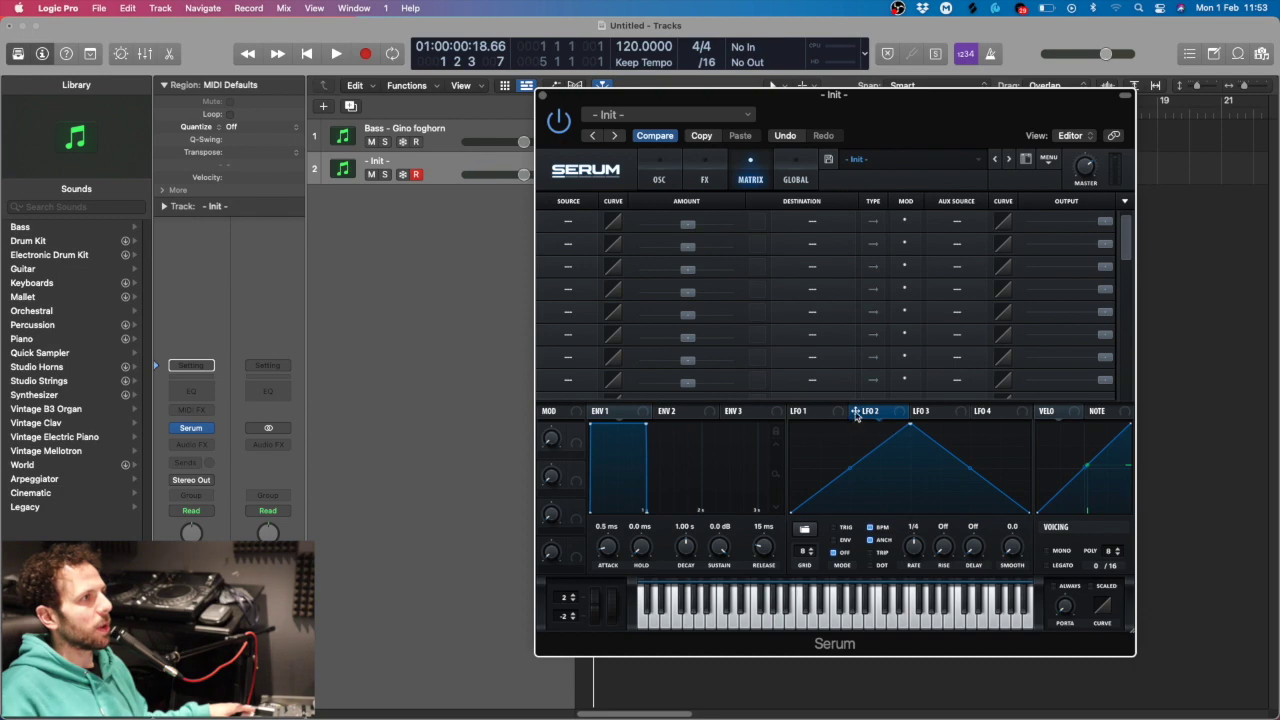
pyautogui.moveTo(717, 280); pyautogui.dragTo(576, 225)
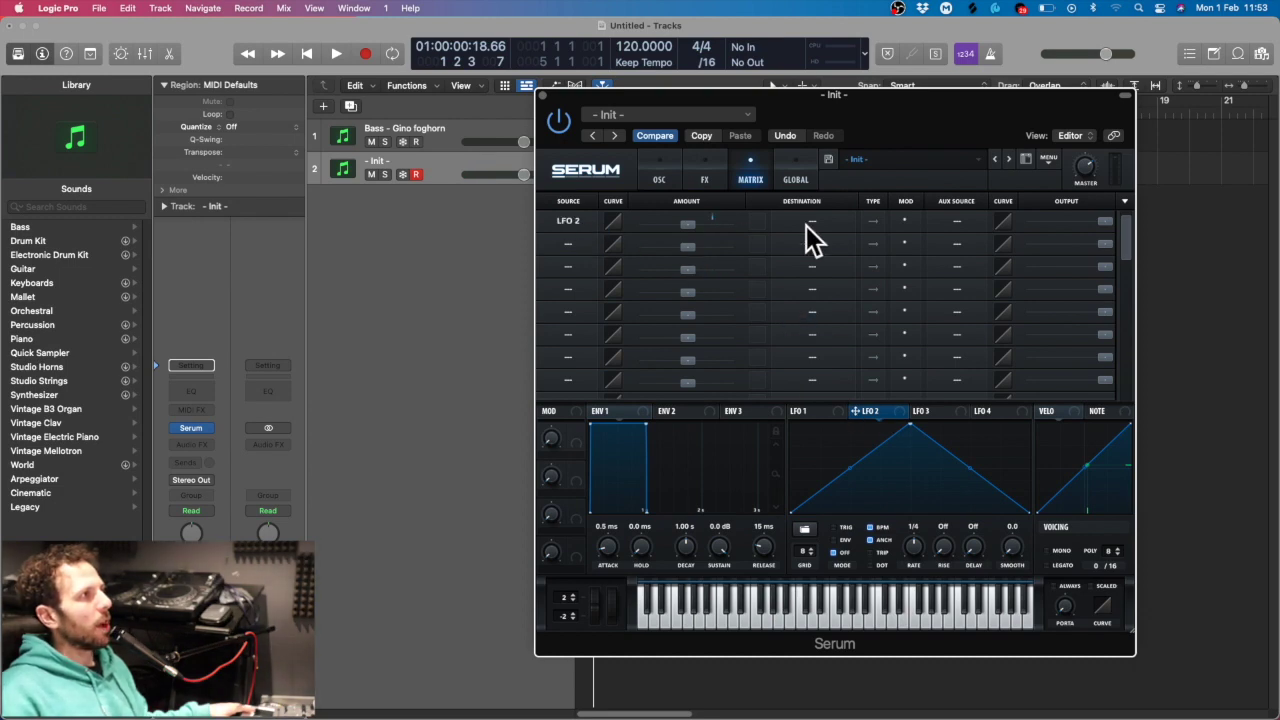
pyautogui.moveTo(713, 228); pyautogui.dragTo(688, 226)
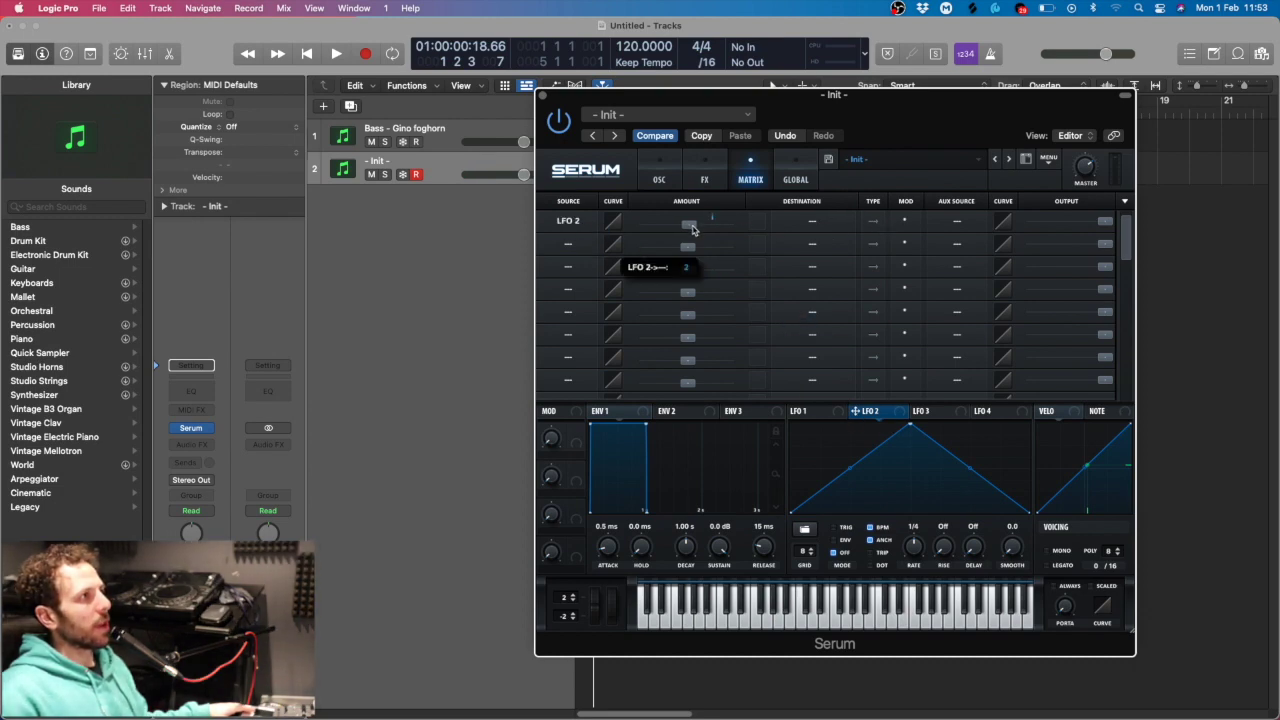
pyautogui.click(817, 228)
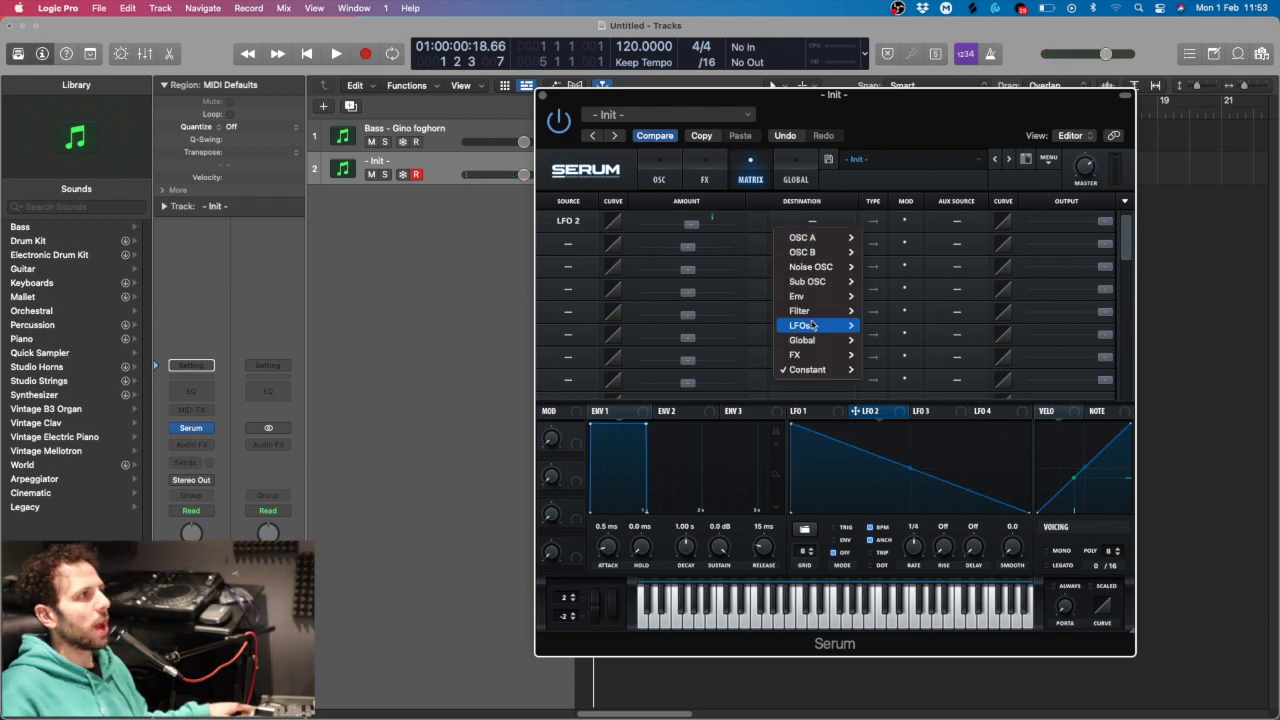
pyautogui.moveTo(820, 340)
pyautogui.click(898, 341)
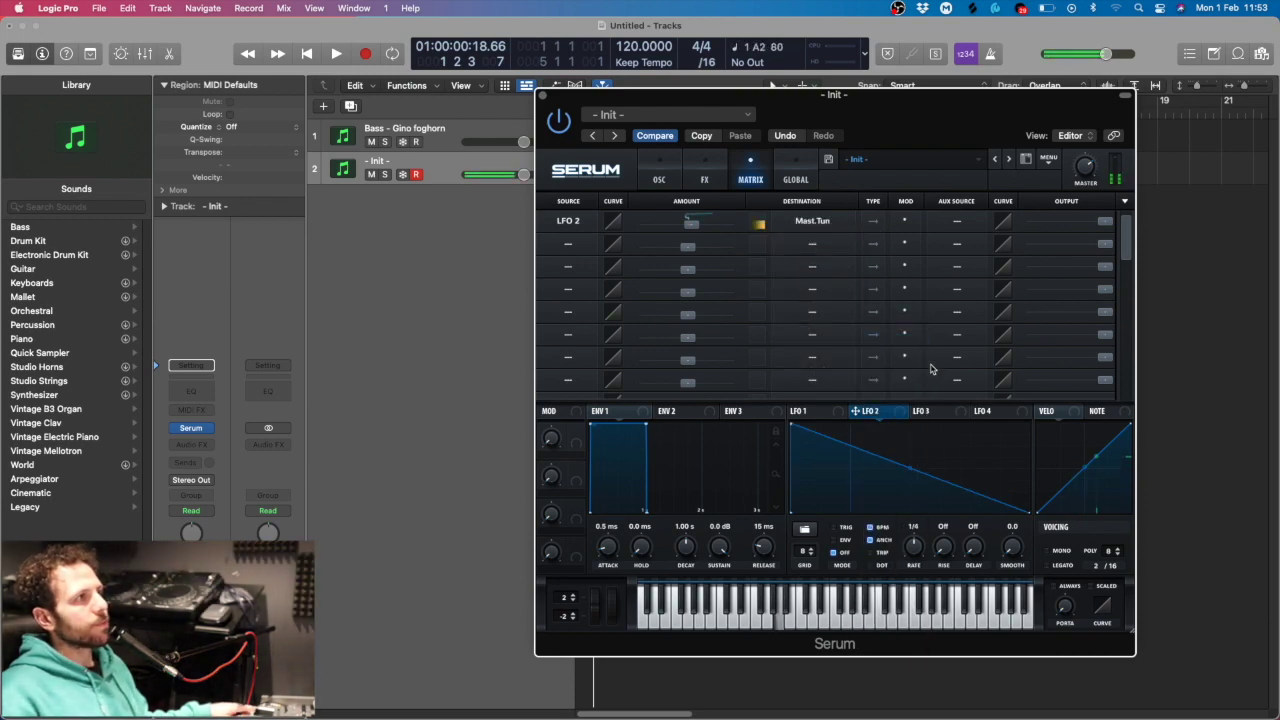
# Bend LFO 2's falling slope into a steep downward curve and set its mode to TRIG
pyautogui.moveTo(913, 470); pyautogui.dragTo(904, 481)
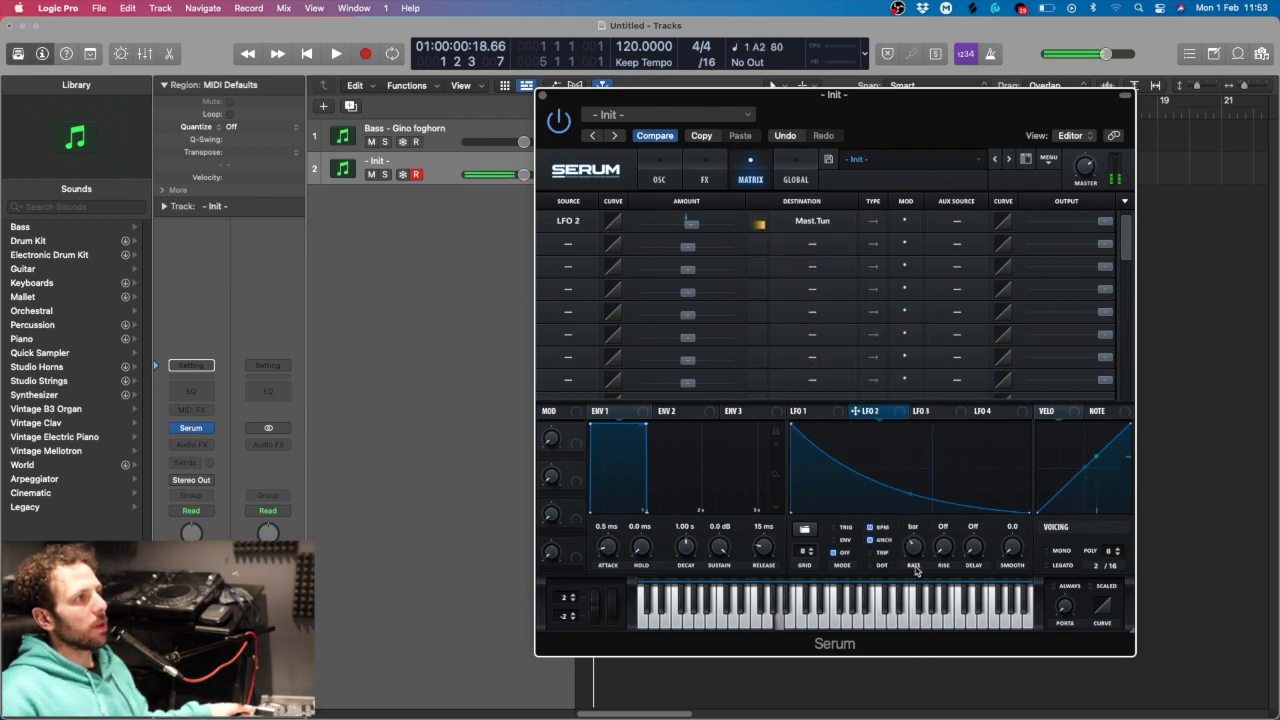
pyautogui.click(840, 528)
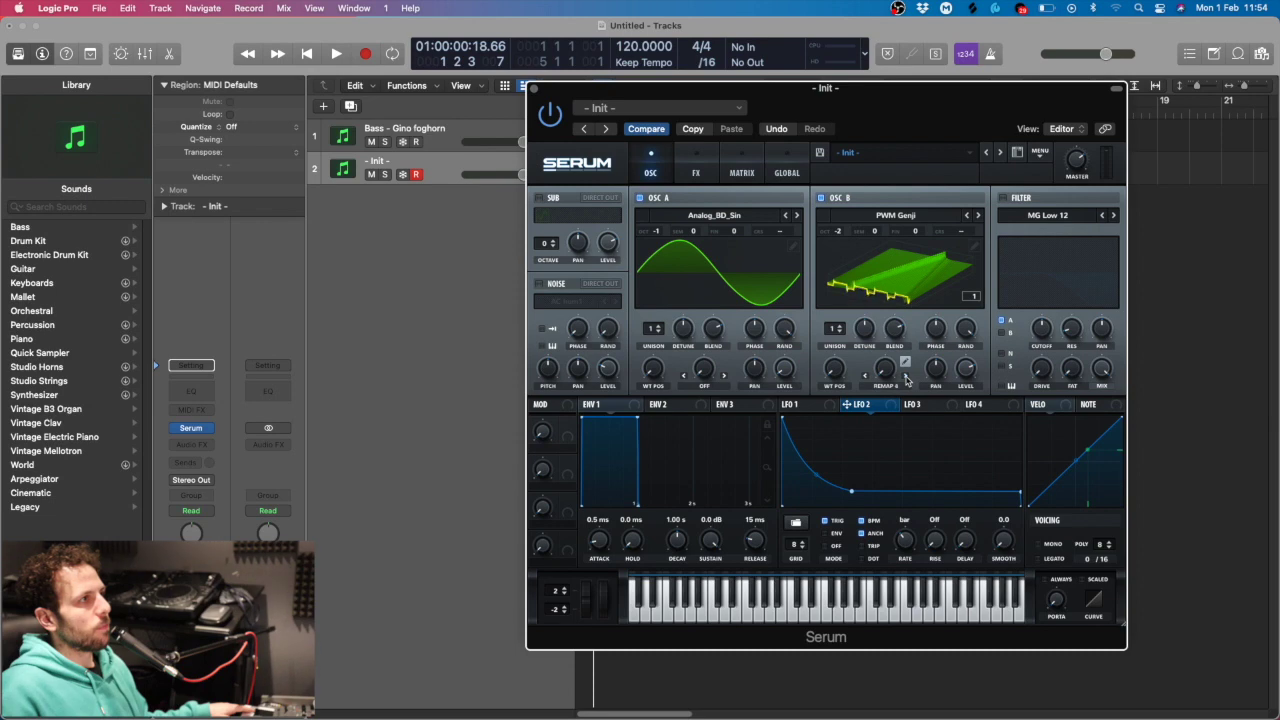
# Set OSC B's warp mode to FM (from A) and raise the warp amount
pyautogui.click(906, 378)
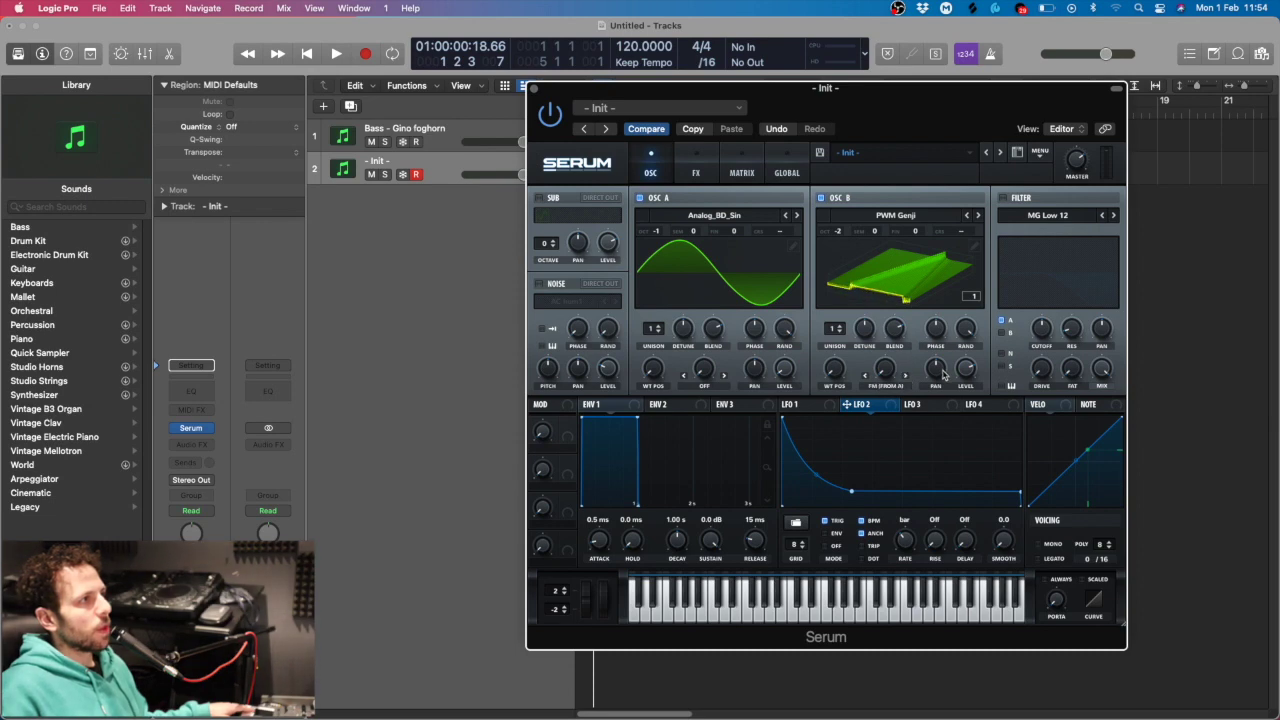
pyautogui.moveTo(893, 374); pyautogui.dragTo(901, 327)
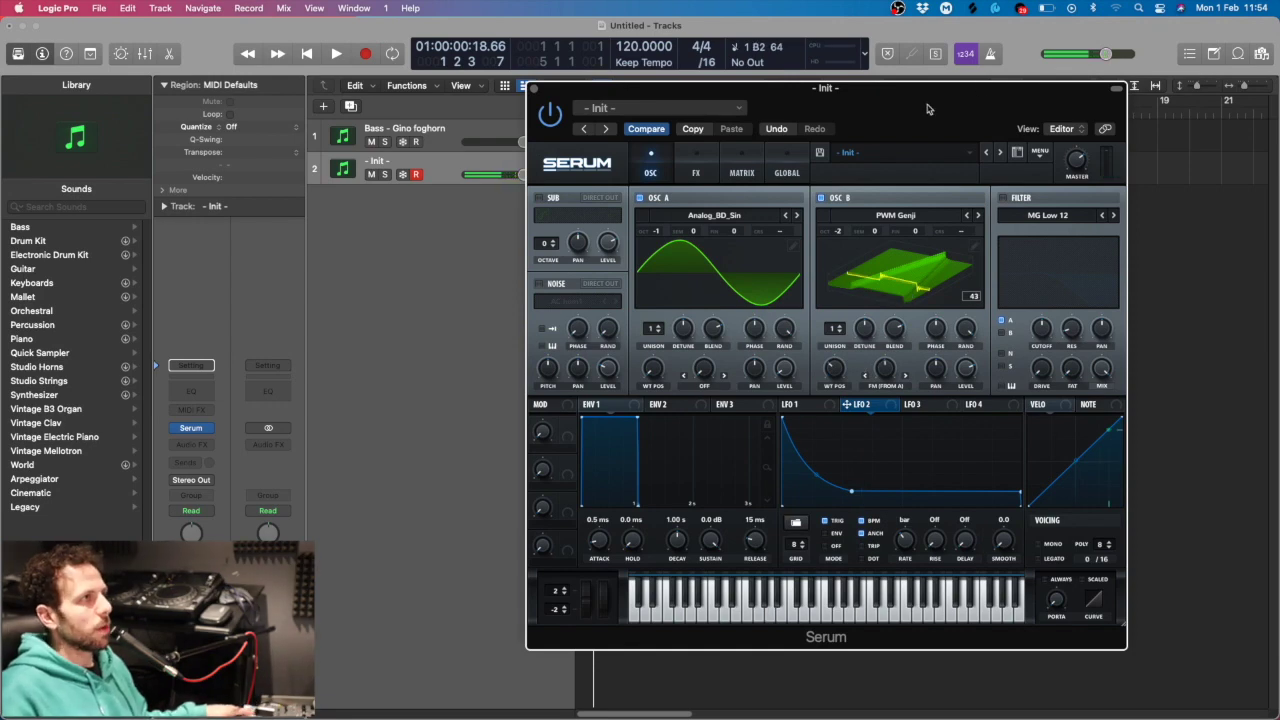
pyautogui.moveTo(927, 108); pyautogui.dragTo(899, 110)
# Enable the filter and set its type to Scream LP from the Misc category
pyautogui.click(978, 200)
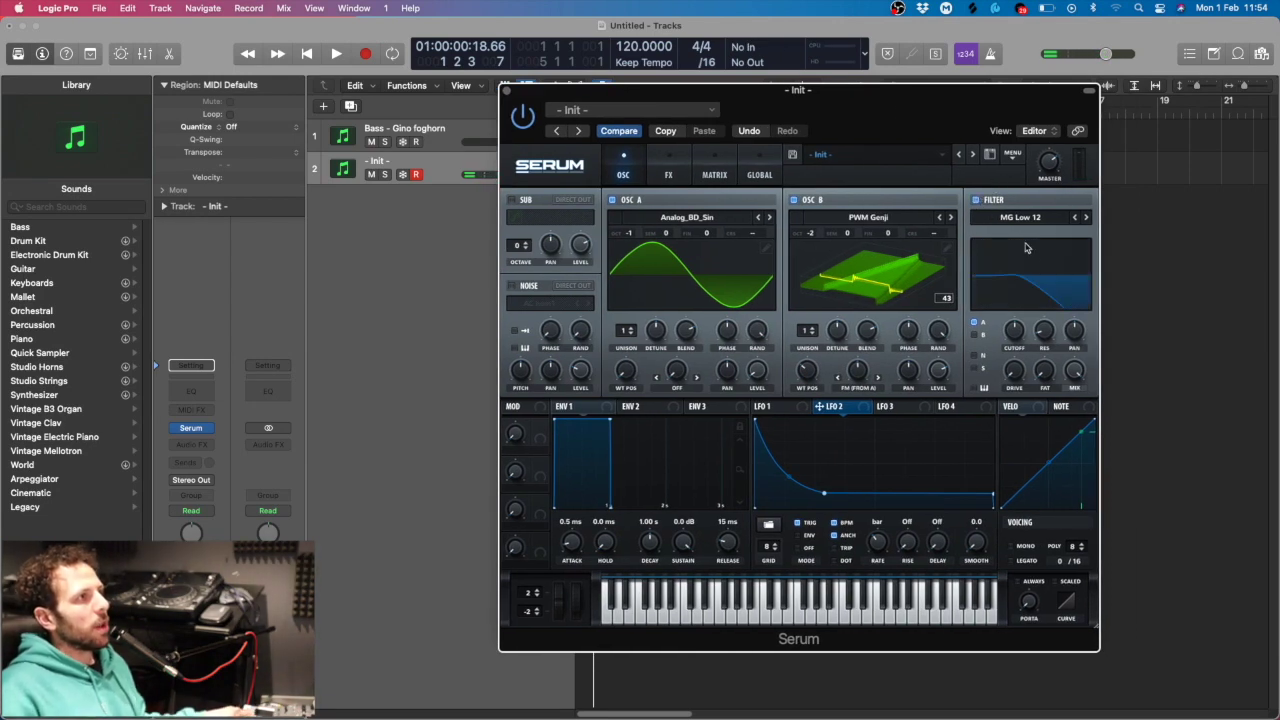
pyautogui.click(1020, 217)
pyautogui.moveTo(1017, 279)
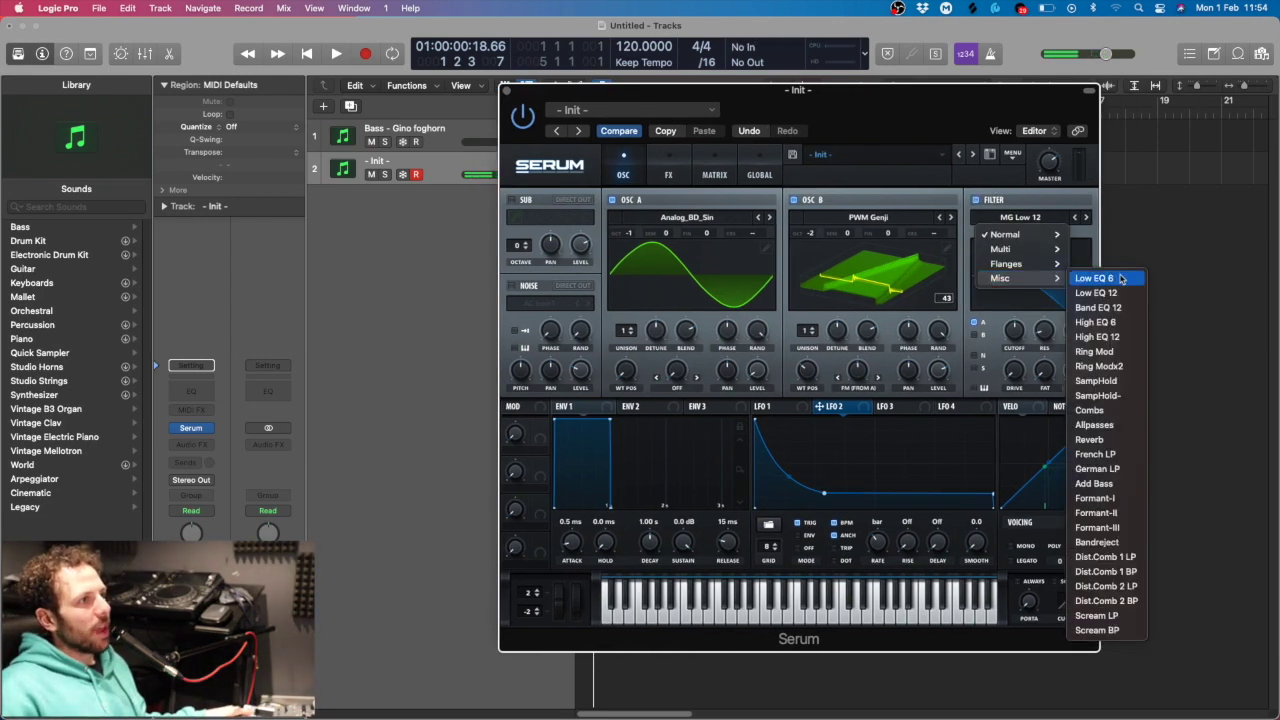
pyautogui.click(1097, 615)
pyautogui.moveTo(933, 114); pyautogui.dragTo(918, 114)
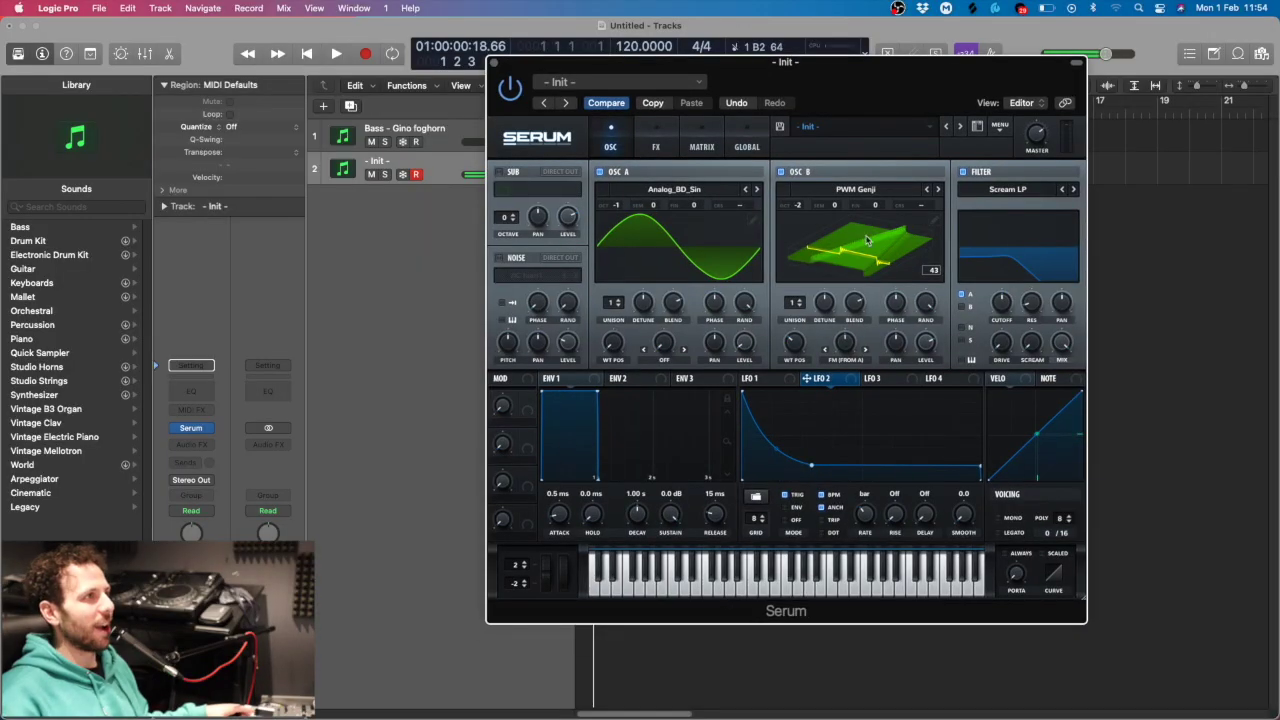
# Route OSC B through the filter as well and modulate the cutoff with ENV 2 at 0% sustain
pyautogui.moveTo(868, 103)
pyautogui.mouseDown()
pyautogui.moveTo(848, 117)
pyautogui.moveTo(886, 119)
pyautogui.mouseUp()
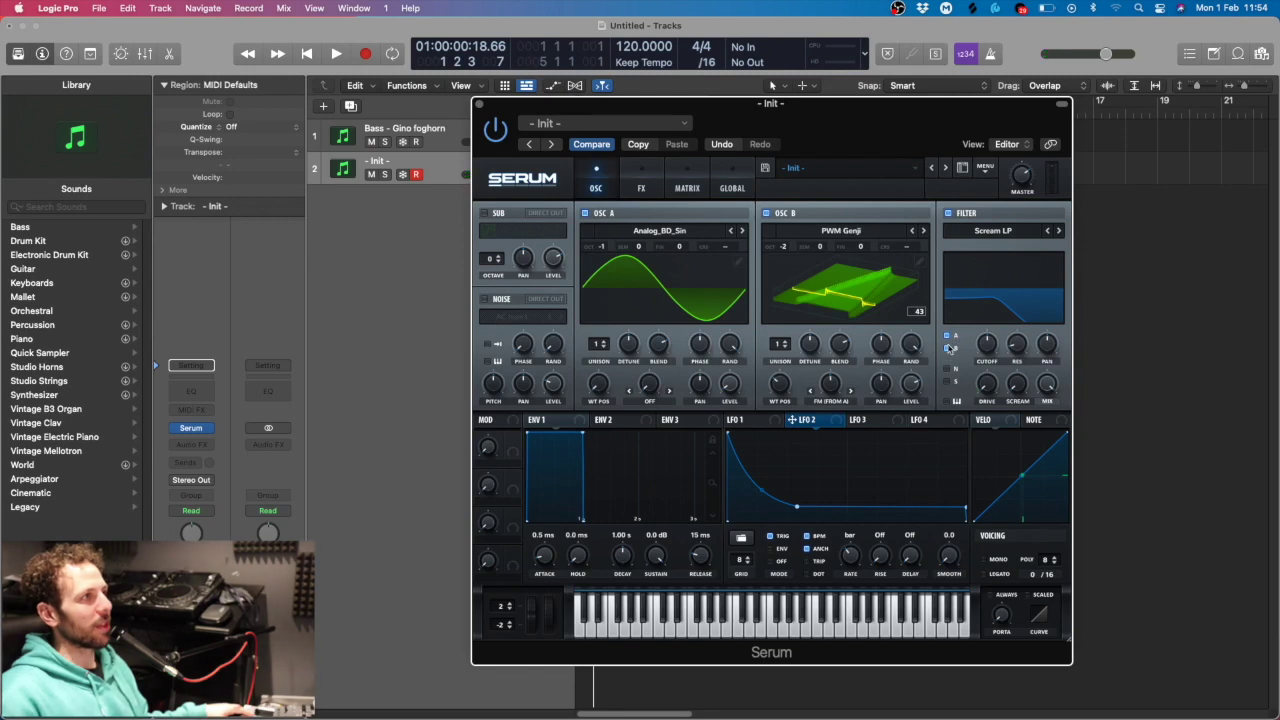
pyautogui.moveTo(948, 341); pyautogui.dragTo(985, 344)
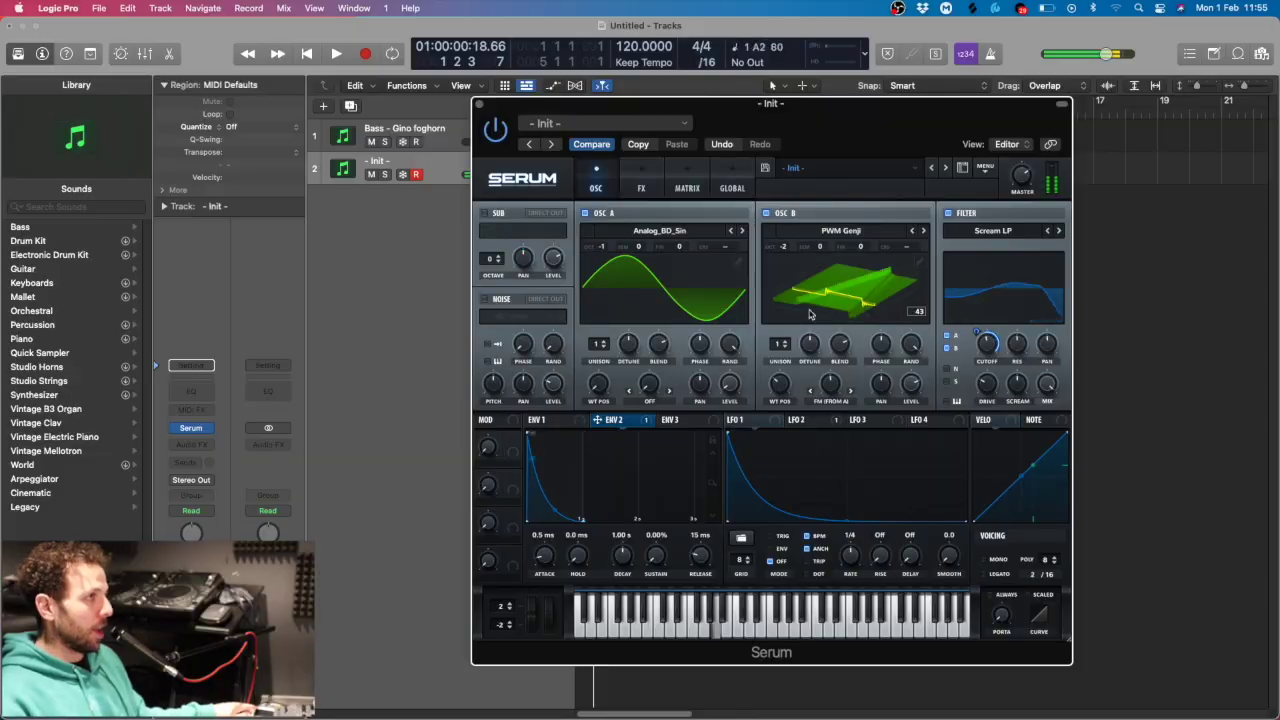
pyautogui.moveTo(862, 127); pyautogui.dragTo(827, 122)
# Enable the Tube distortion effect, set its filter to PRE and raise the filter's resonance to about 4
pyautogui.click(603, 184)
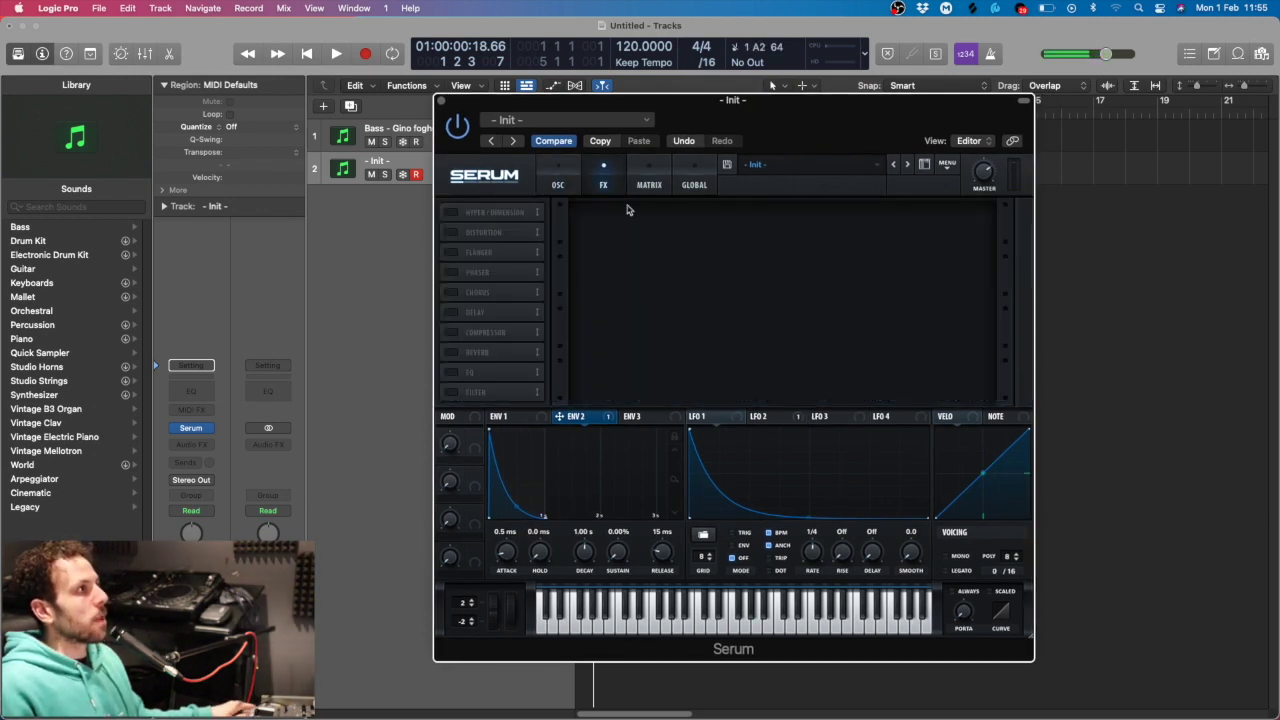
pyautogui.click(453, 233)
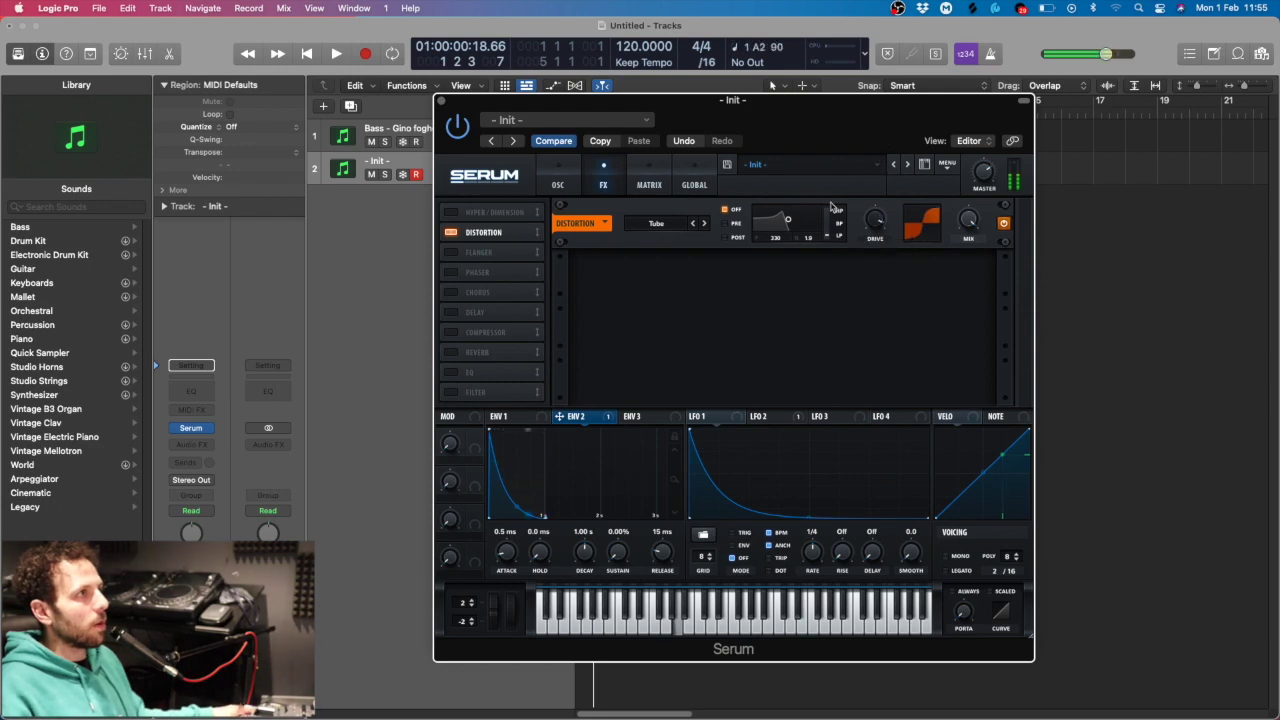
pyautogui.click(728, 224)
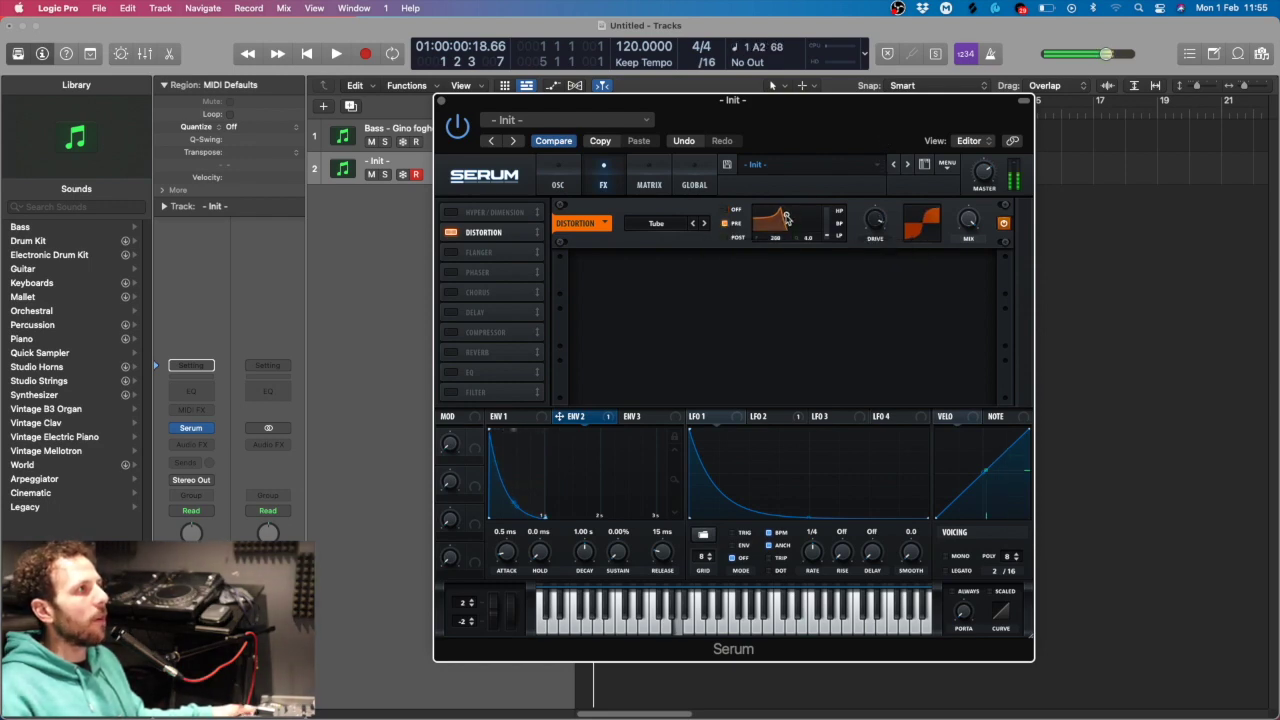
pyautogui.moveTo(793, 218); pyautogui.dragTo(787, 219)
# Set OSC B's unison to 5 voices
pyautogui.click(570, 178)
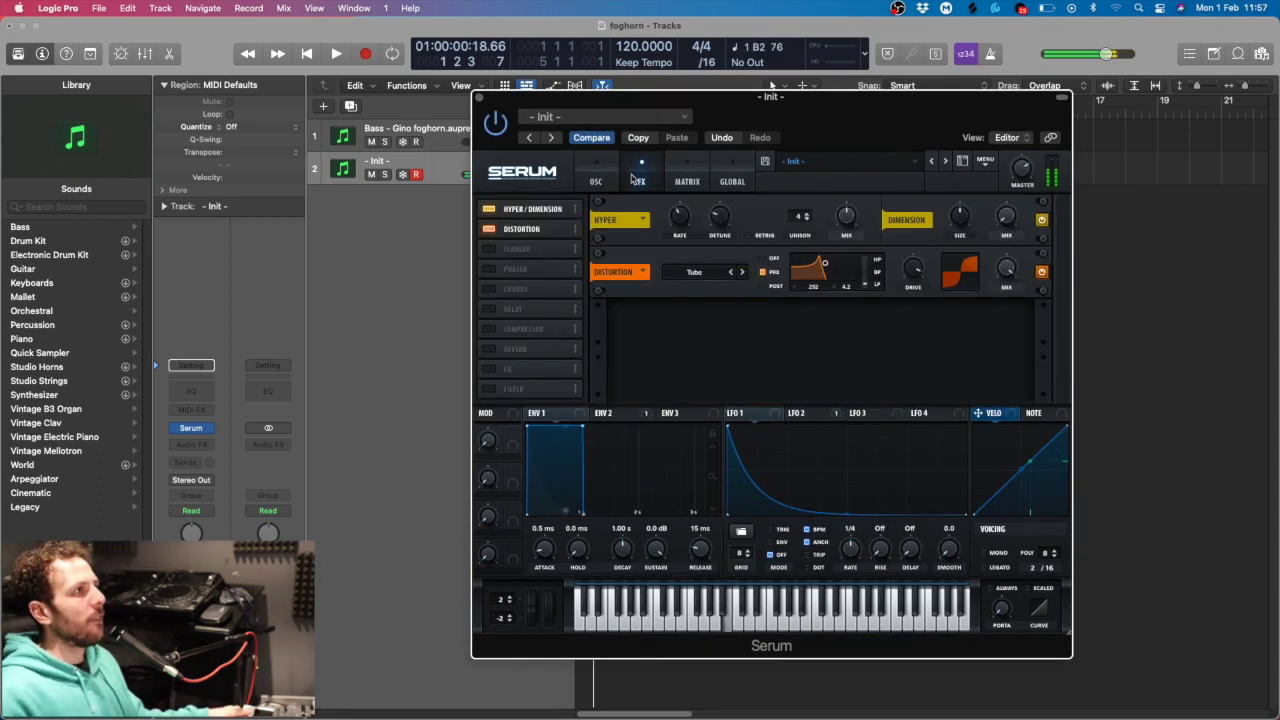
pyautogui.click(596, 178)
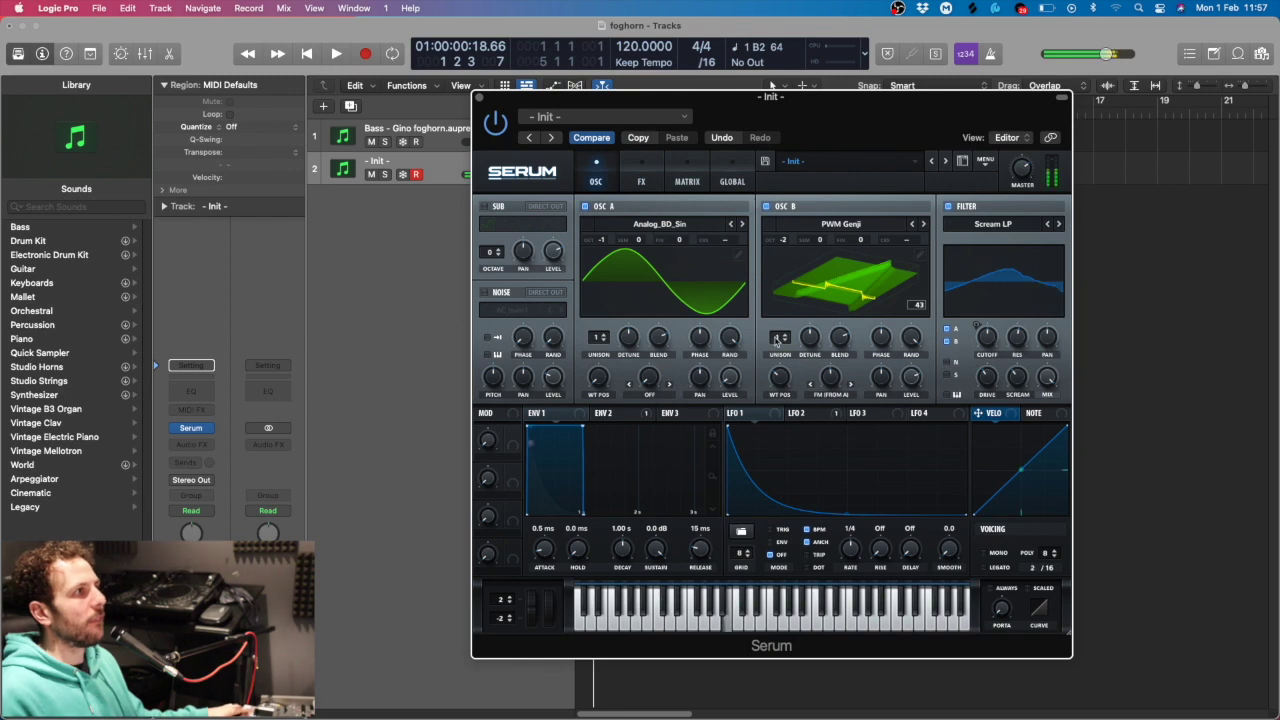
pyautogui.scroll(1, 783, 338)
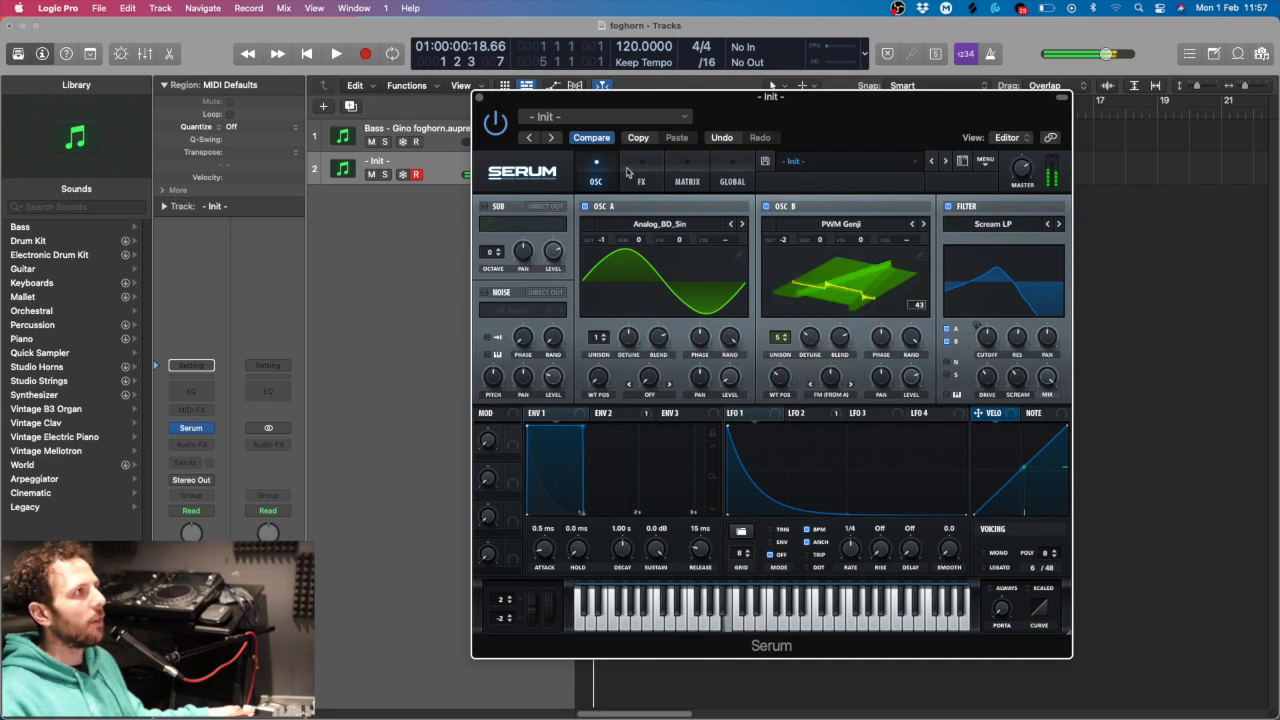
pyautogui.click(645, 183)
pyautogui.click(595, 180)
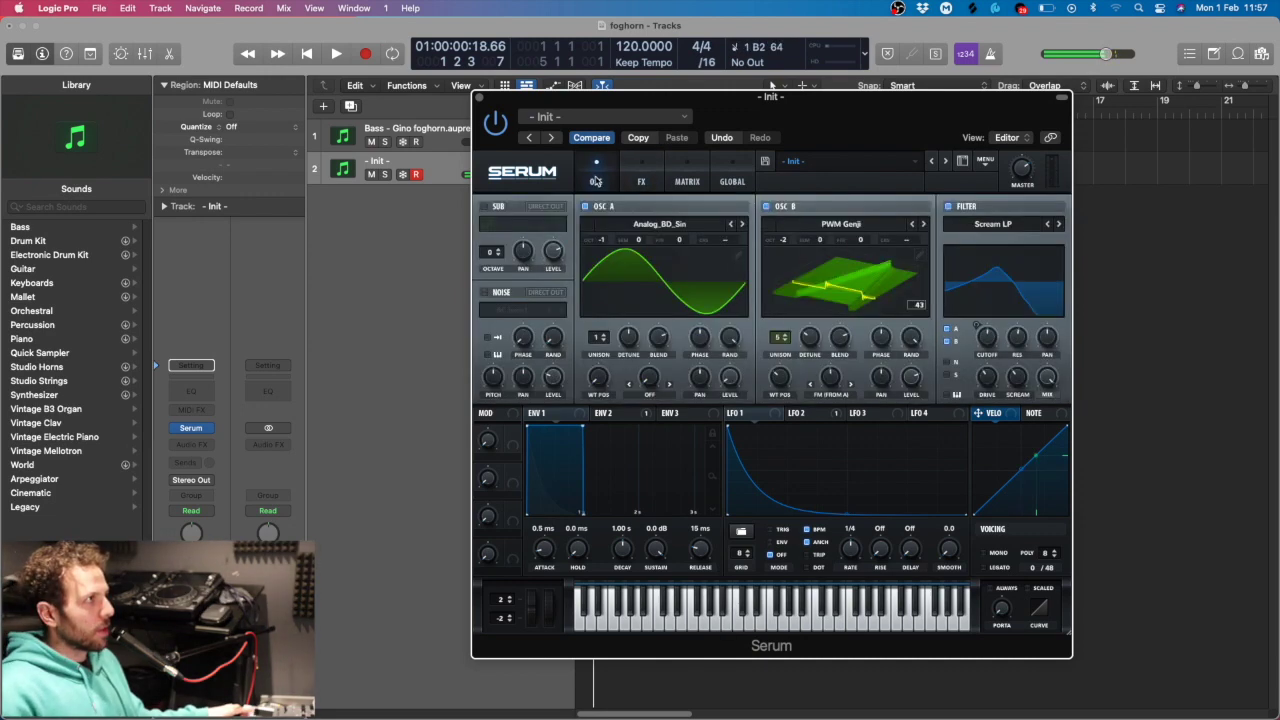
pyautogui.moveTo(837, 120); pyautogui.dragTo(812, 118)
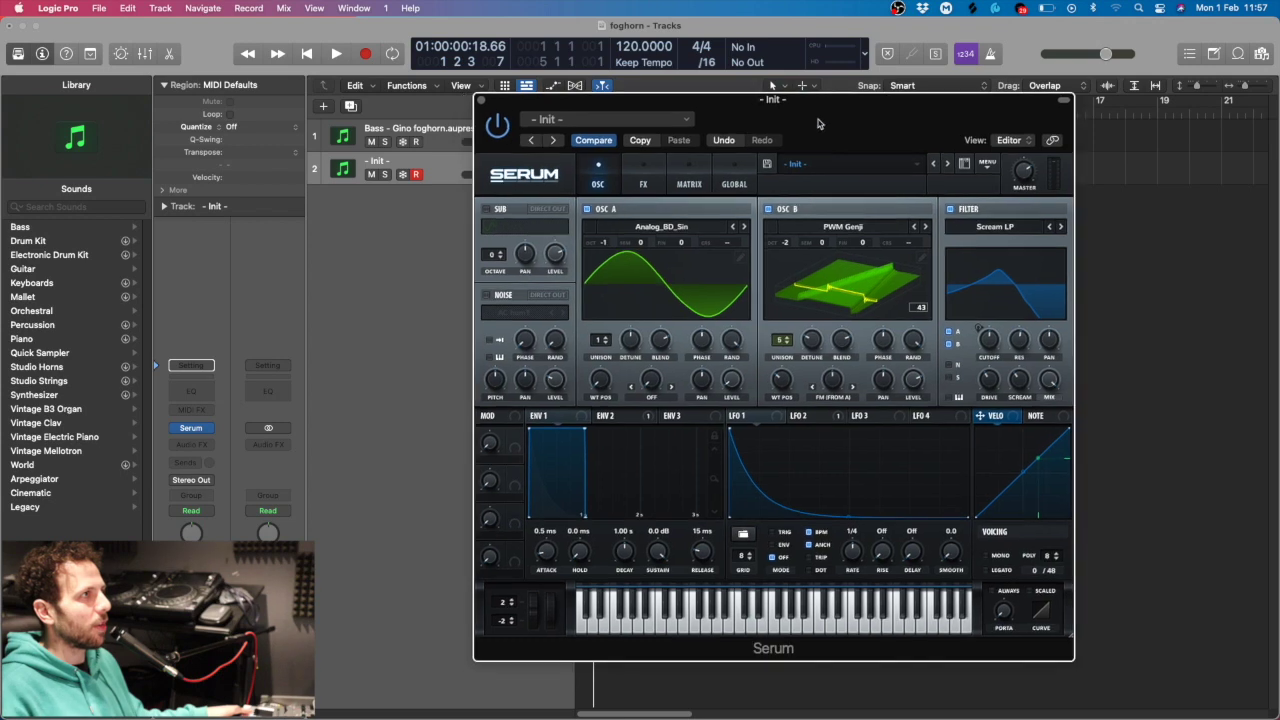
# Enable the EQ effect below the distortion in the effects rack
pyautogui.click(646, 176)
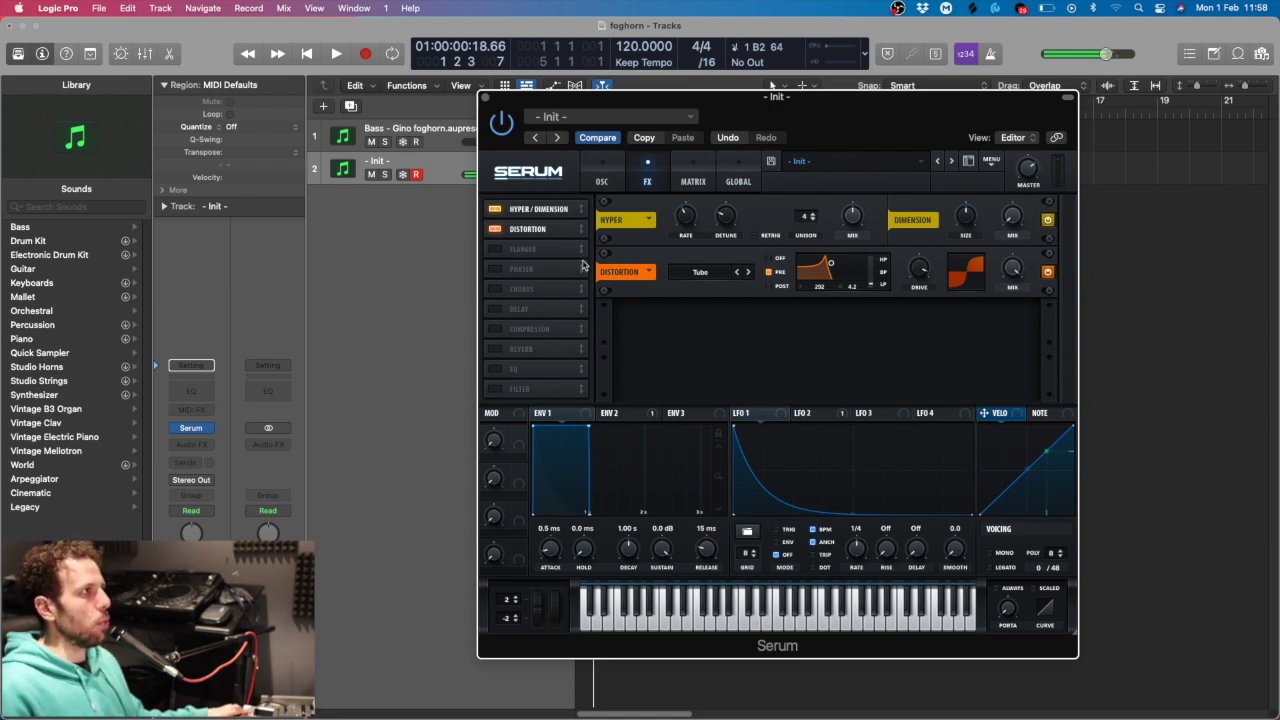
pyautogui.click(515, 368)
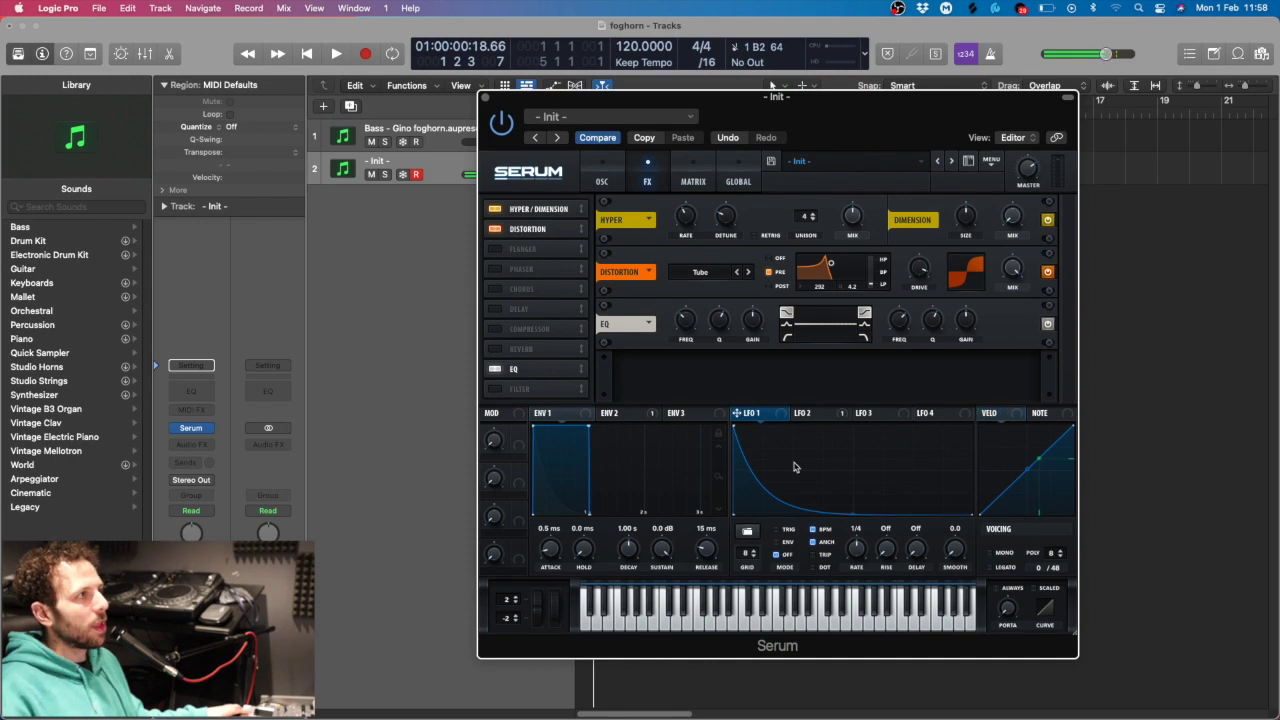
# Add four points at roughly equal low height along the LFO 1 curve
pyautogui.doubleClick(807, 494)
pyautogui.doubleClick(857, 491)
pyautogui.doubleClick(897, 491)
pyautogui.doubleClick(933, 491)
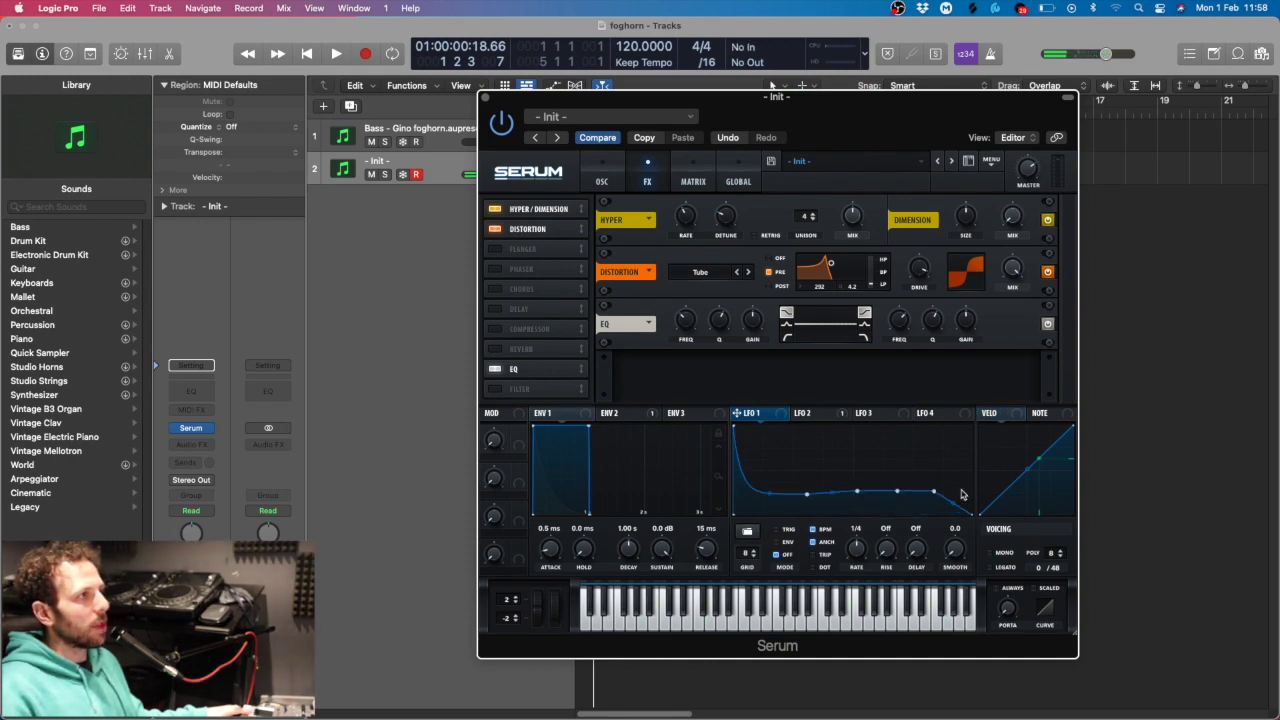
# Assign LFO 1 to the filter cutoff and shape its curve into four mostly decreasing spikes, in TRIG mode at a one-bar rate
pyautogui.moveTo(807, 497); pyautogui.dragTo(826, 513)
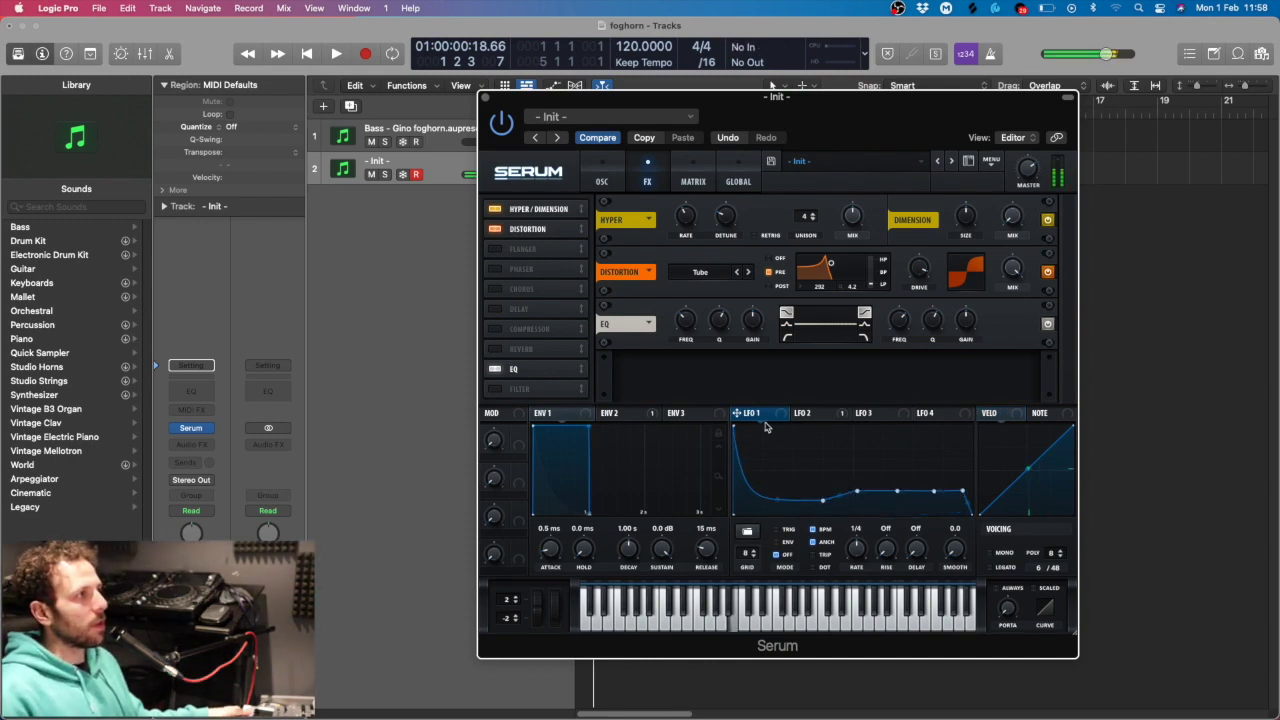
pyautogui.moveTo(742, 413); pyautogui.dragTo(997, 347)
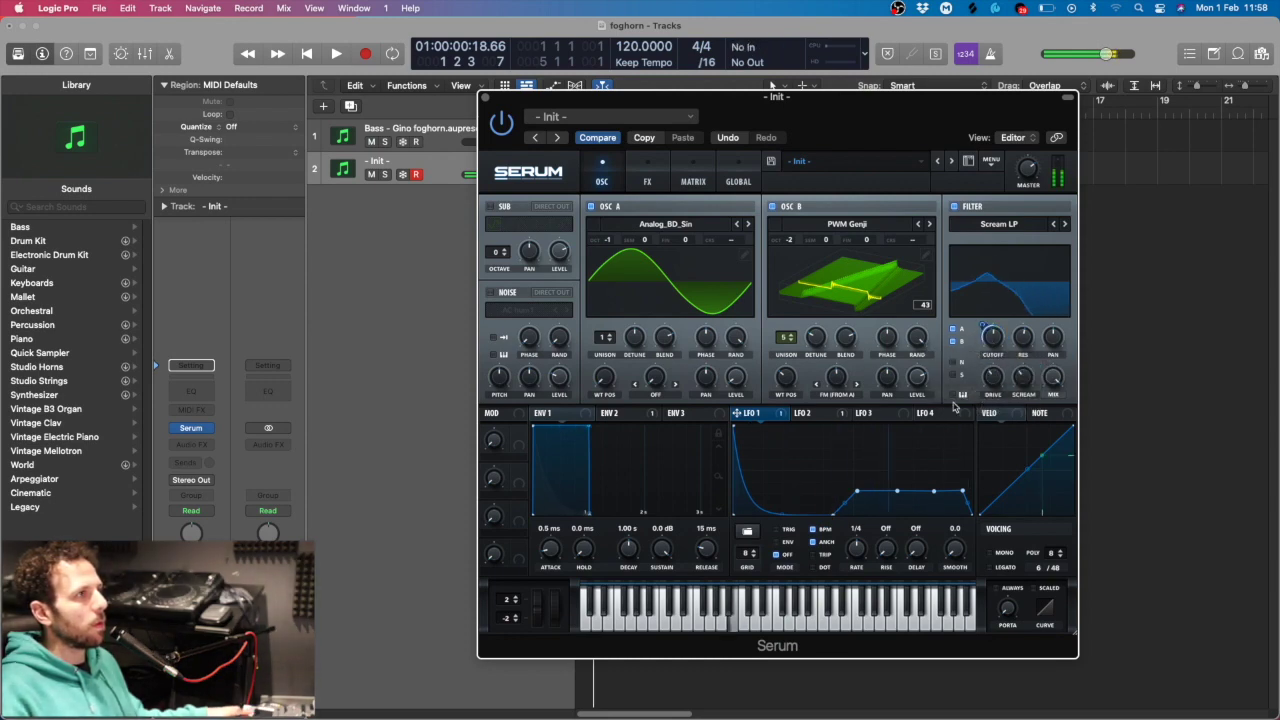
pyautogui.moveTo(858, 497); pyautogui.dragTo(803, 511)
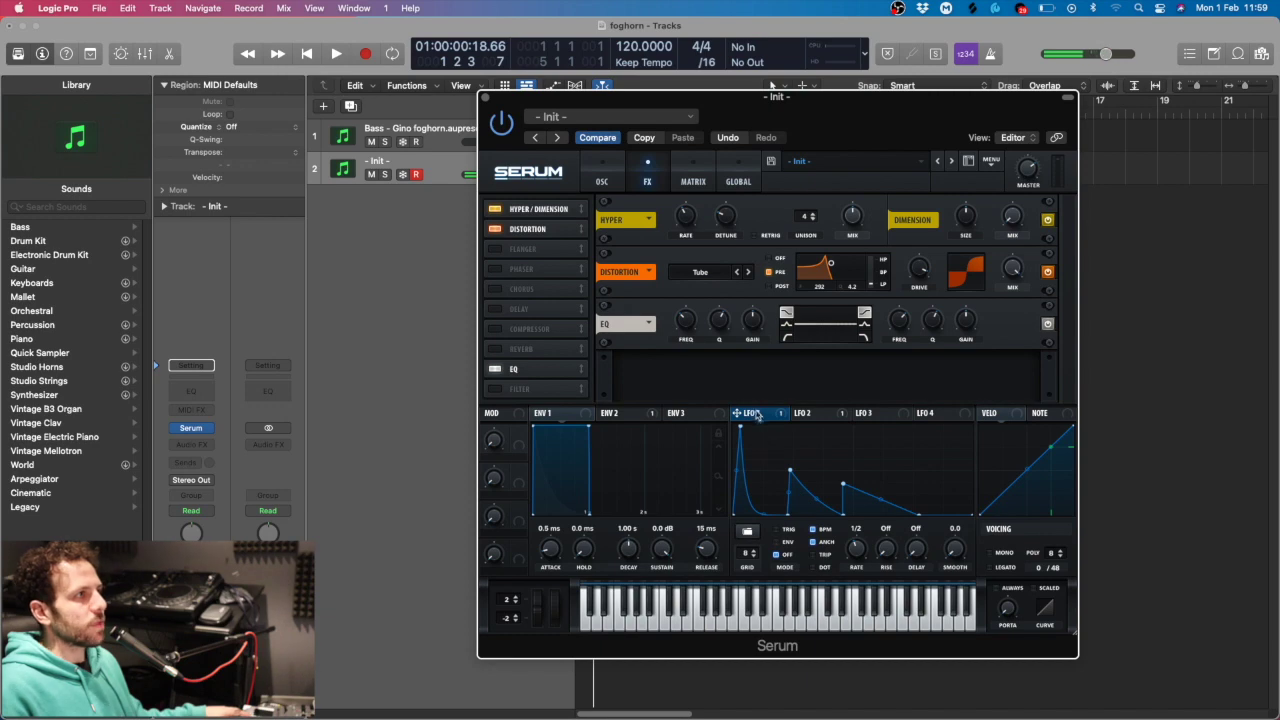
pyautogui.moveTo(891, 498); pyautogui.dragTo(877, 512)
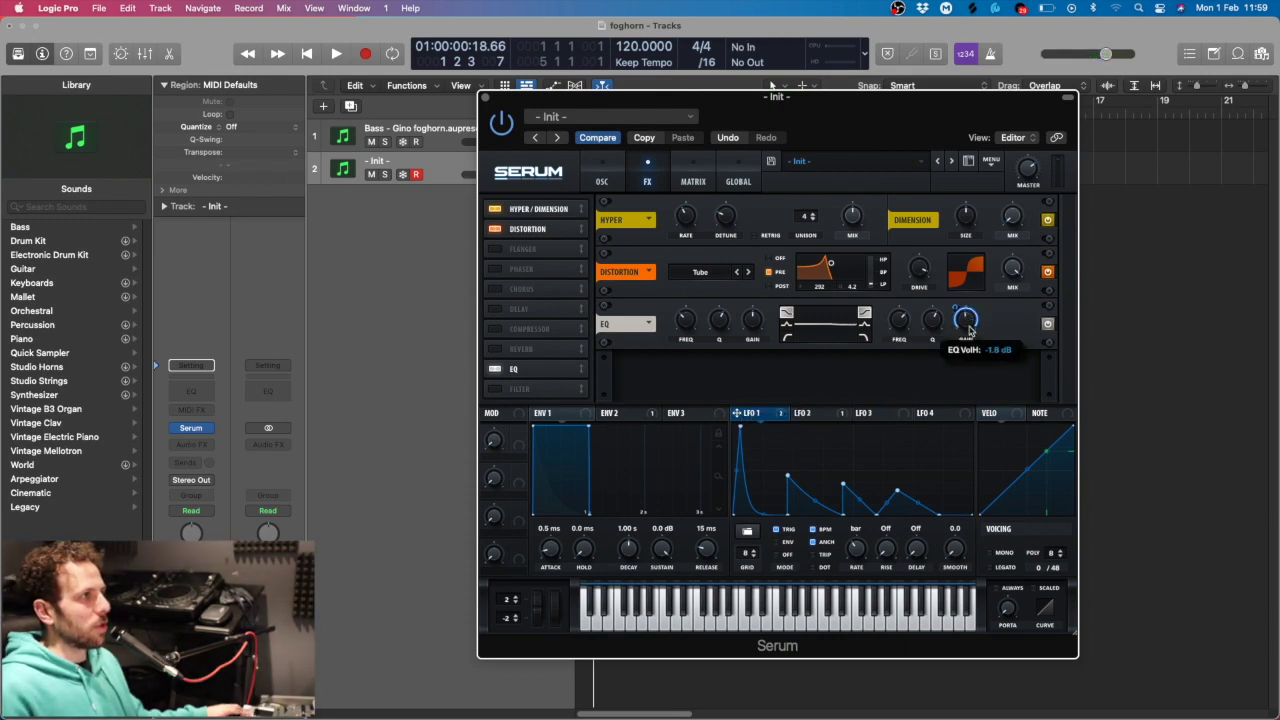
# Adjust the EQ high band's gain and set its frequency to about 957 Hz, and set the distortion filter to 224 with resonance 6.0
pyautogui.moveTo(969, 327); pyautogui.dragTo(969, 322)
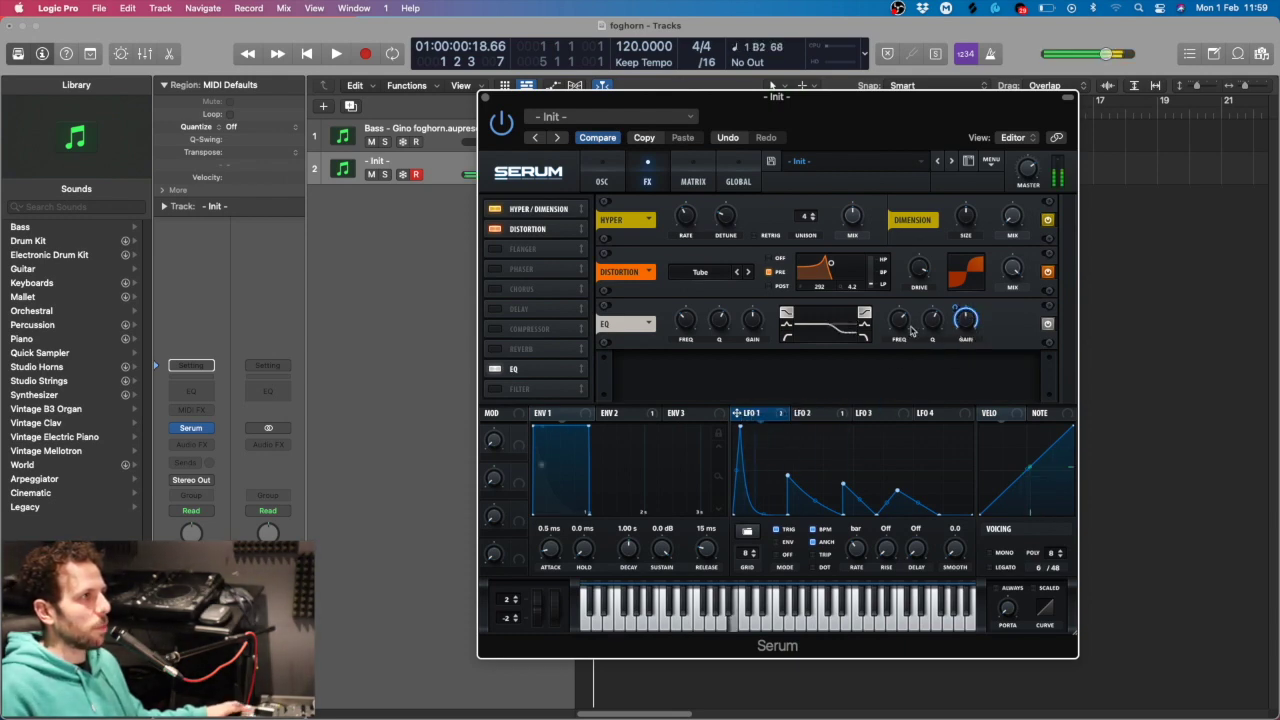
pyautogui.moveTo(898, 345)
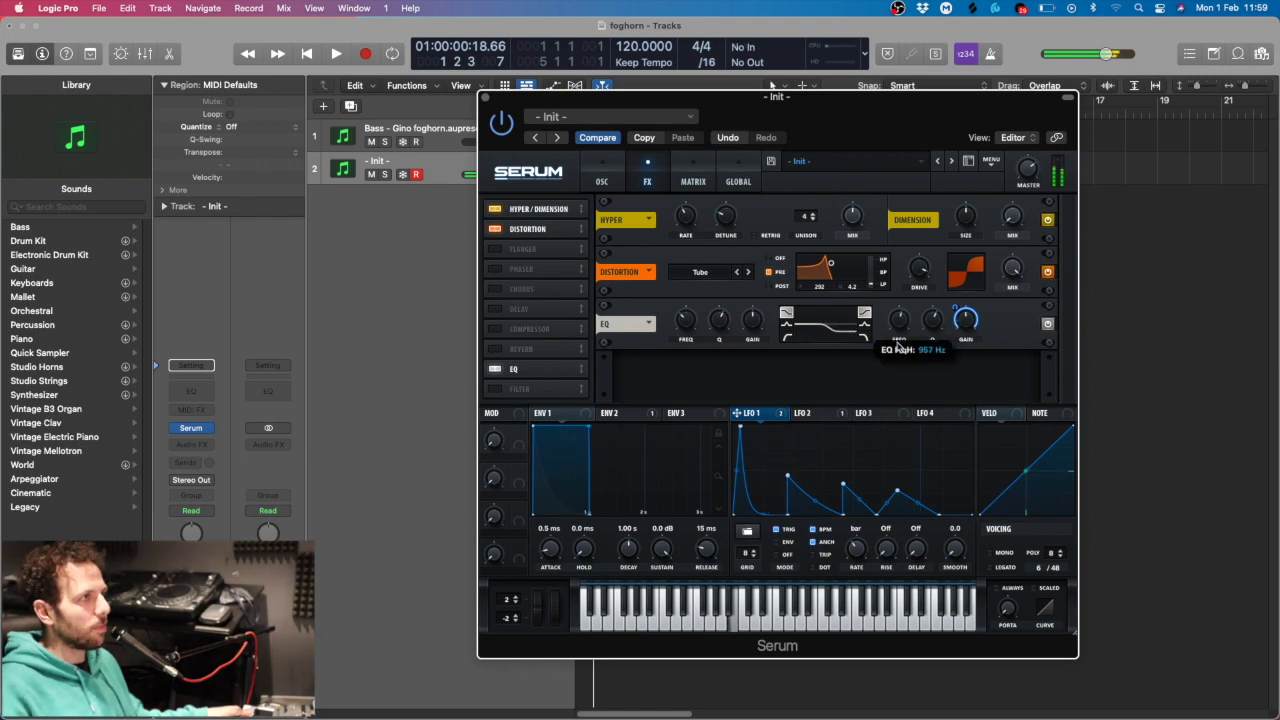
pyautogui.moveTo(829, 263); pyautogui.dragTo(832, 265)
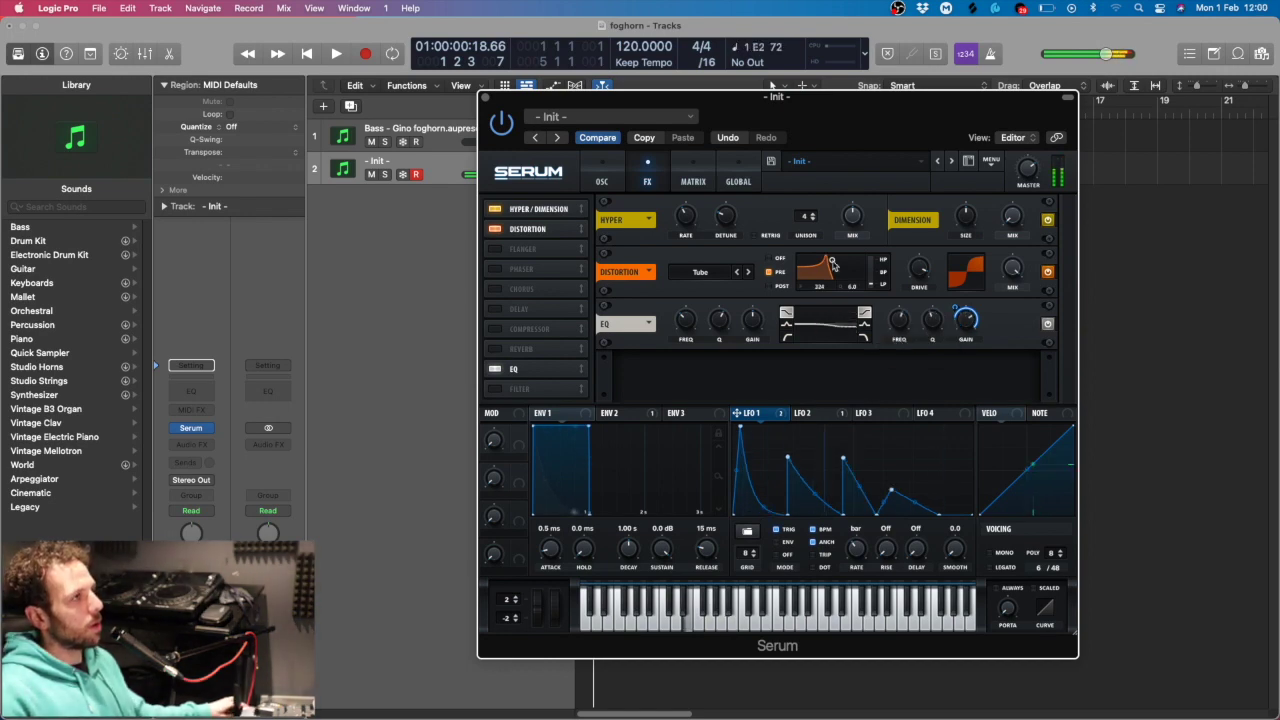
# Enable the sub oscillator with a sine wave at octave -1 and toggle the EQ effect
pyautogui.click(601, 178)
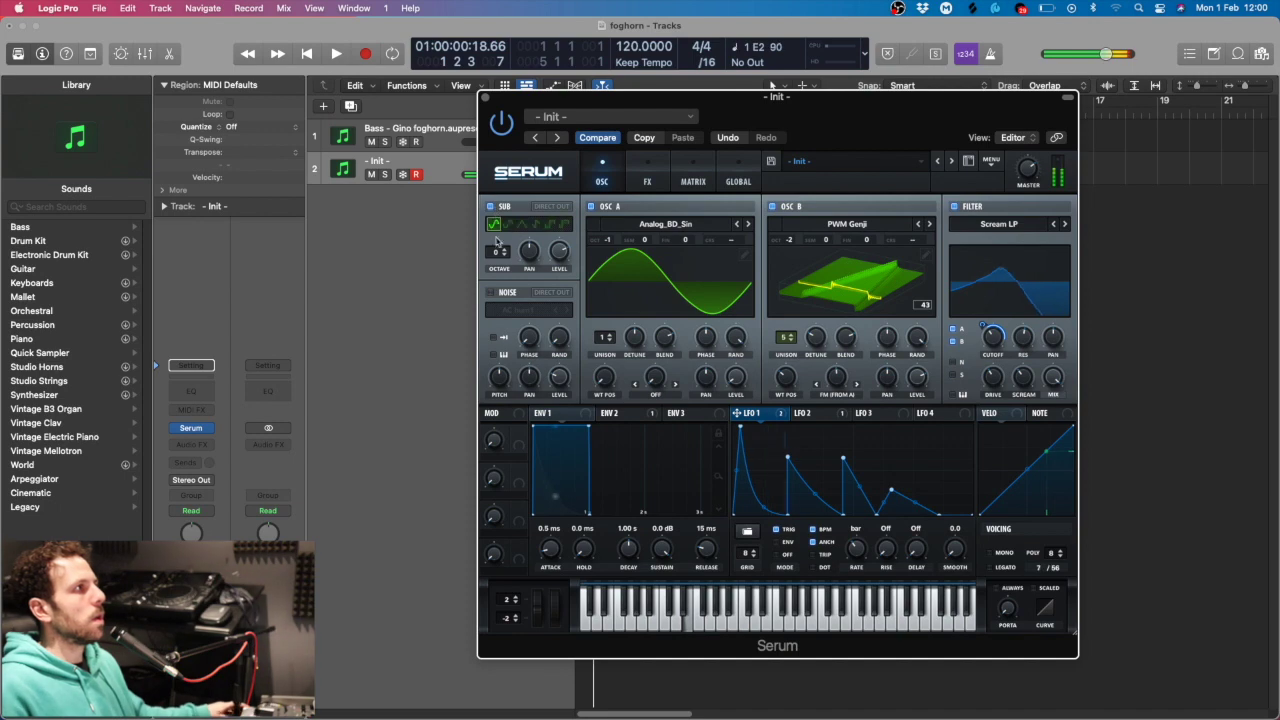
pyautogui.moveTo(498, 251); pyautogui.dragTo(498, 258)
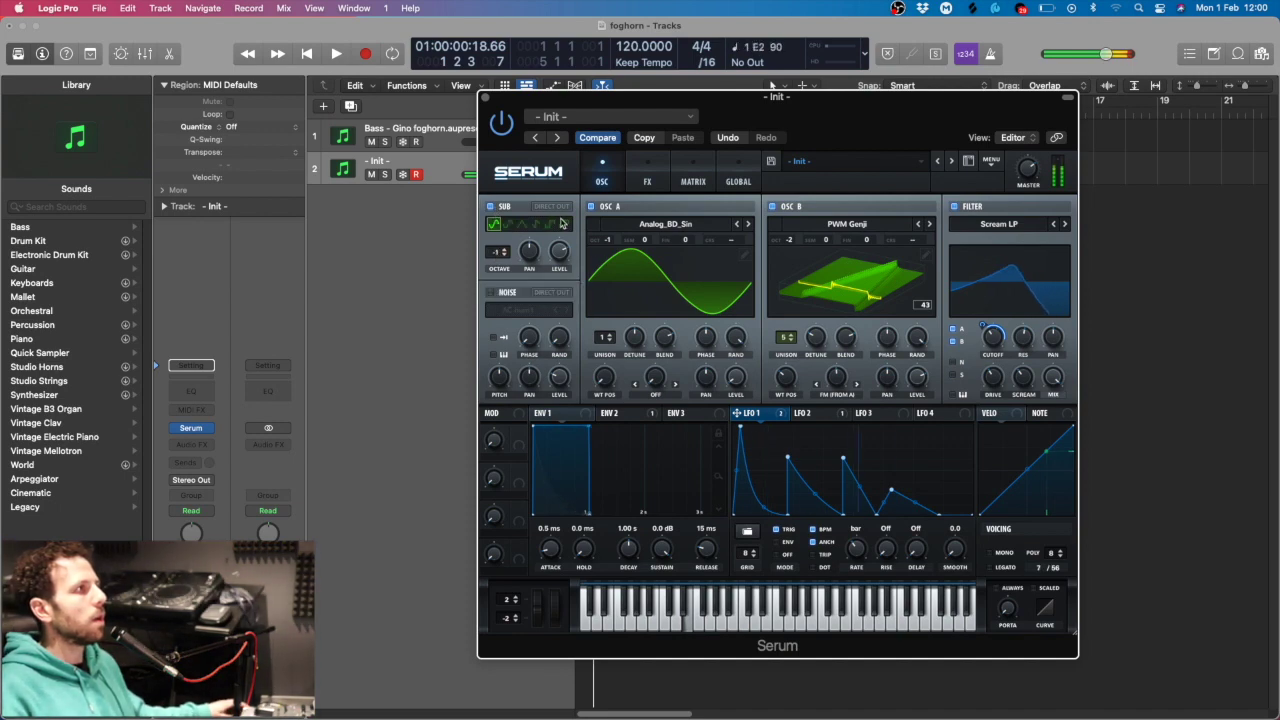
pyautogui.click(647, 181)
pyautogui.click(494, 368)
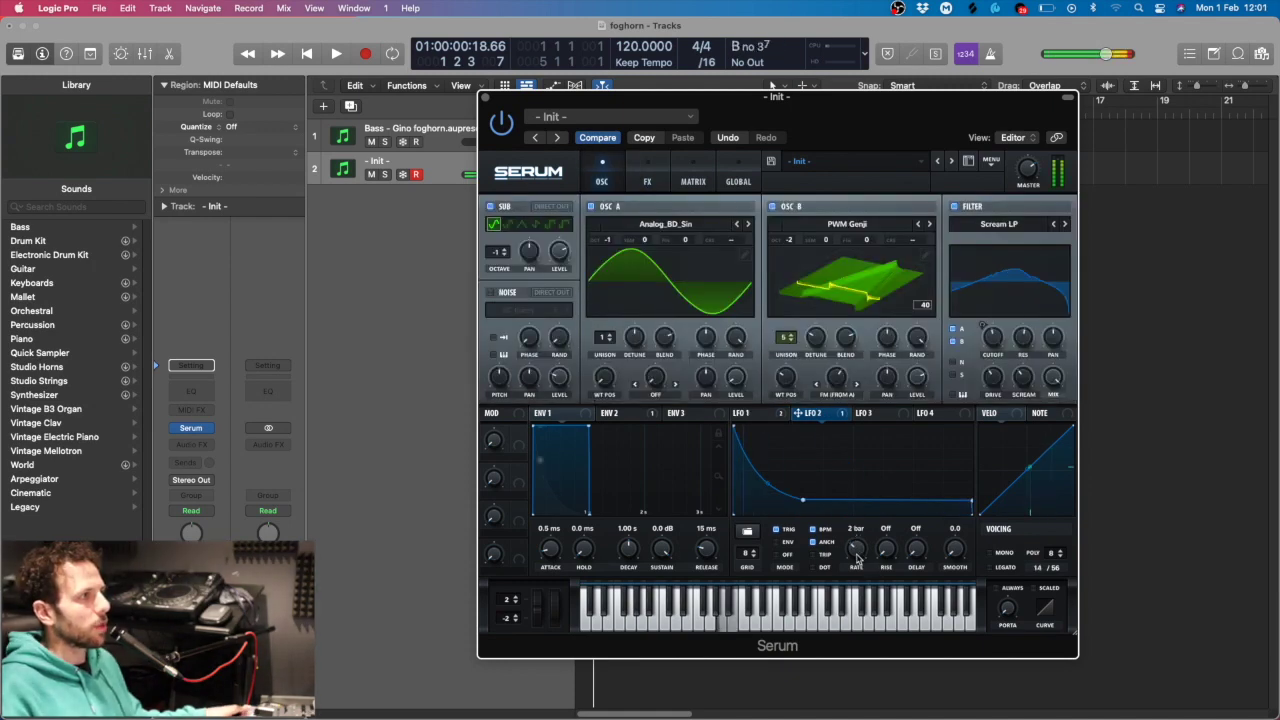
# Shorten LFO 2's initial drop by moving its curve point earlier, and extend LFO 1 to five spikes at a 2-bar rate
pyautogui.moveTo(801, 501); pyautogui.dragTo(776, 497)
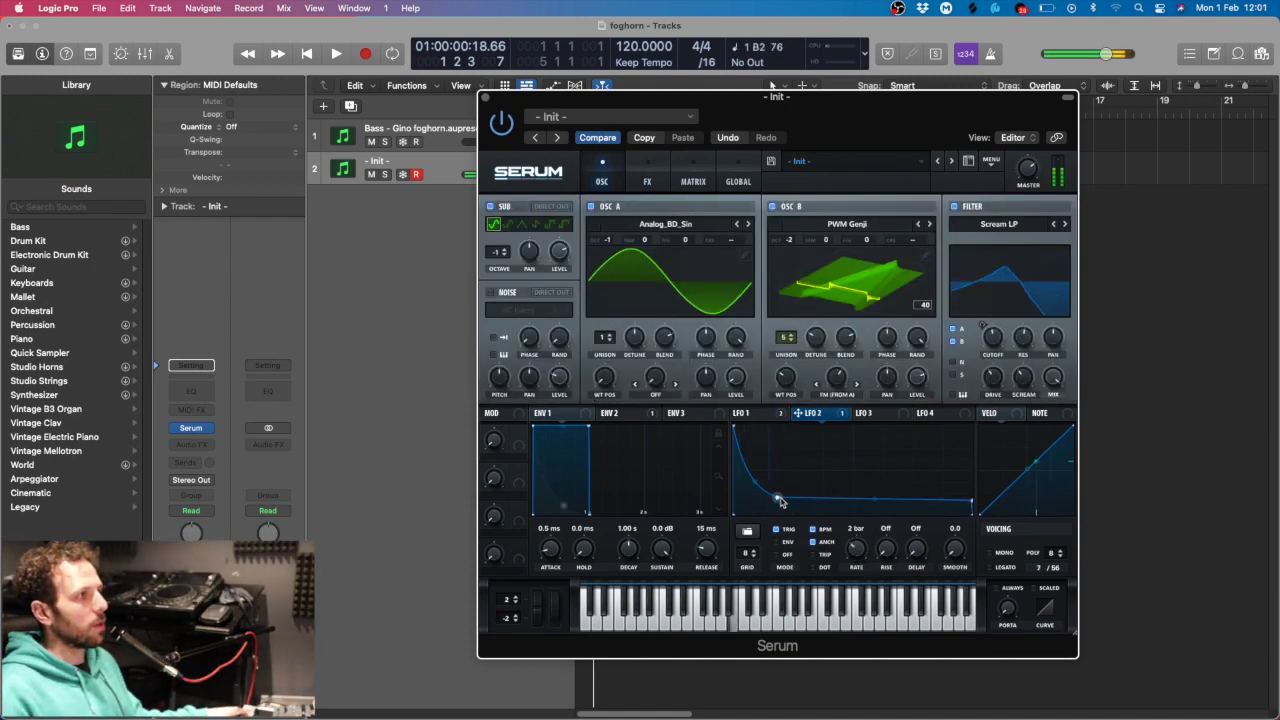
pyautogui.click(767, 414)
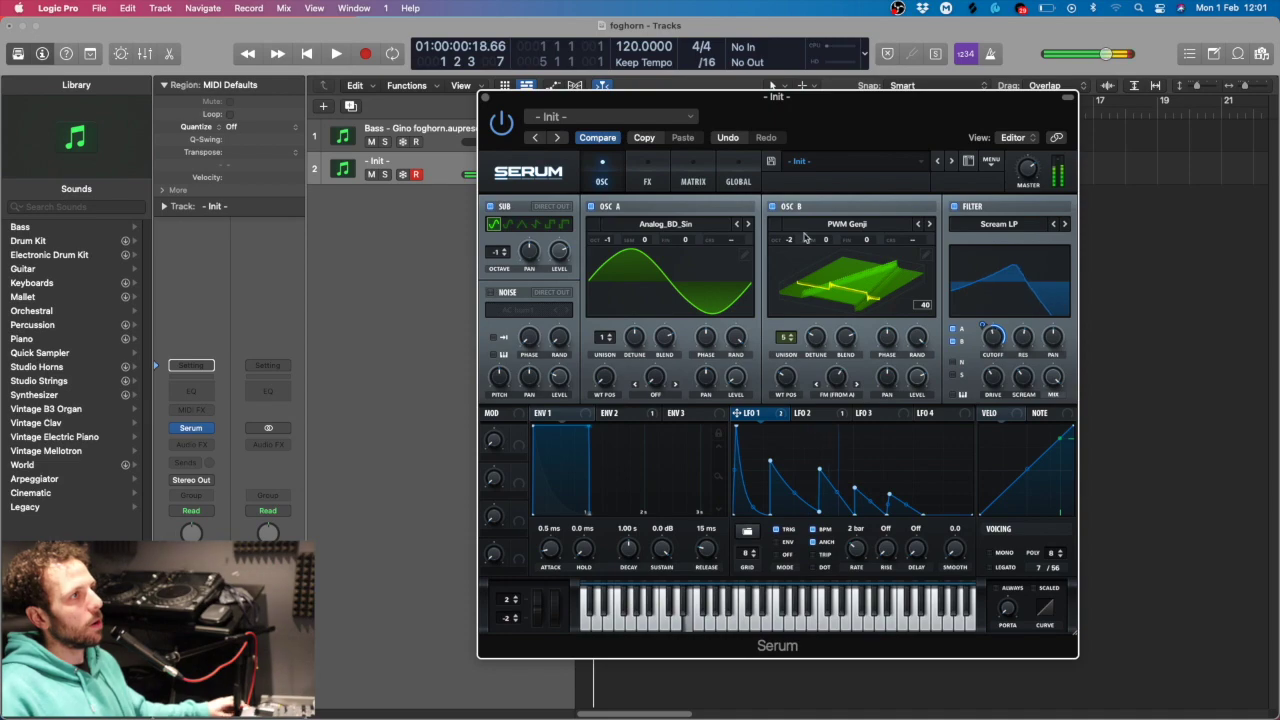
pyautogui.moveTo(800, 152); pyautogui.dragTo(853, 170)
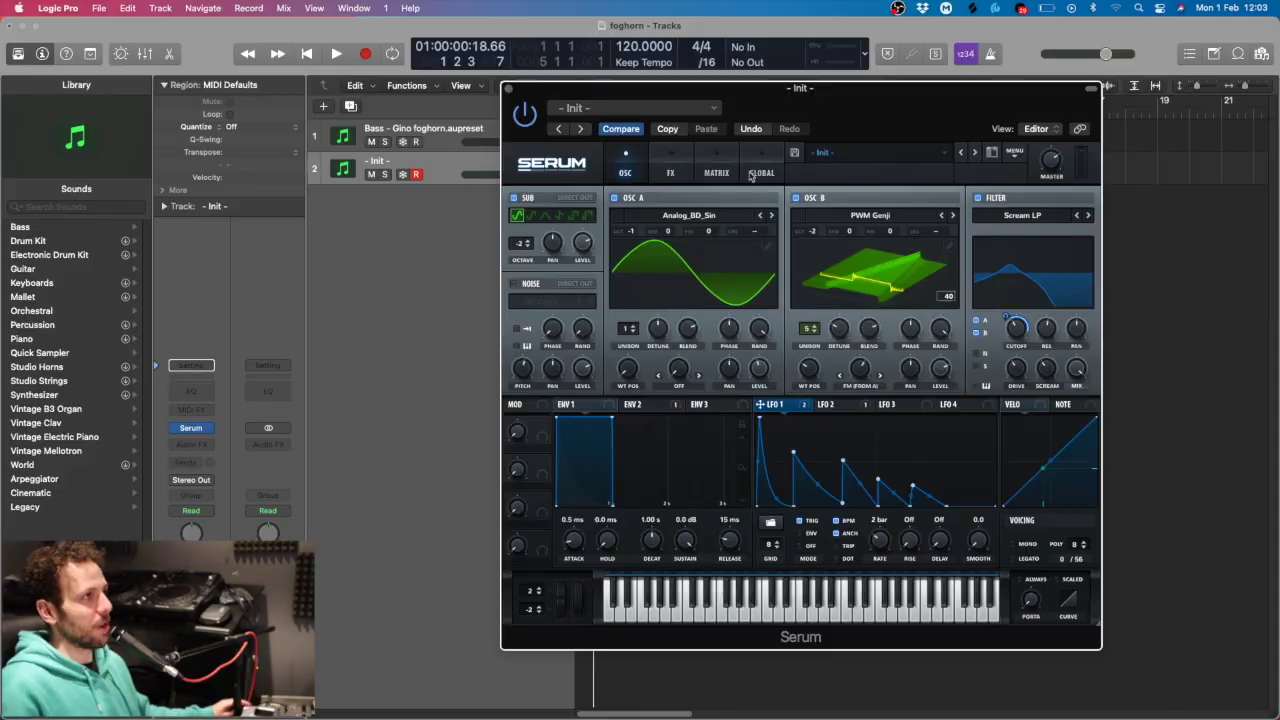
pyautogui.moveTo(811, 131); pyautogui.dragTo(780, 126)
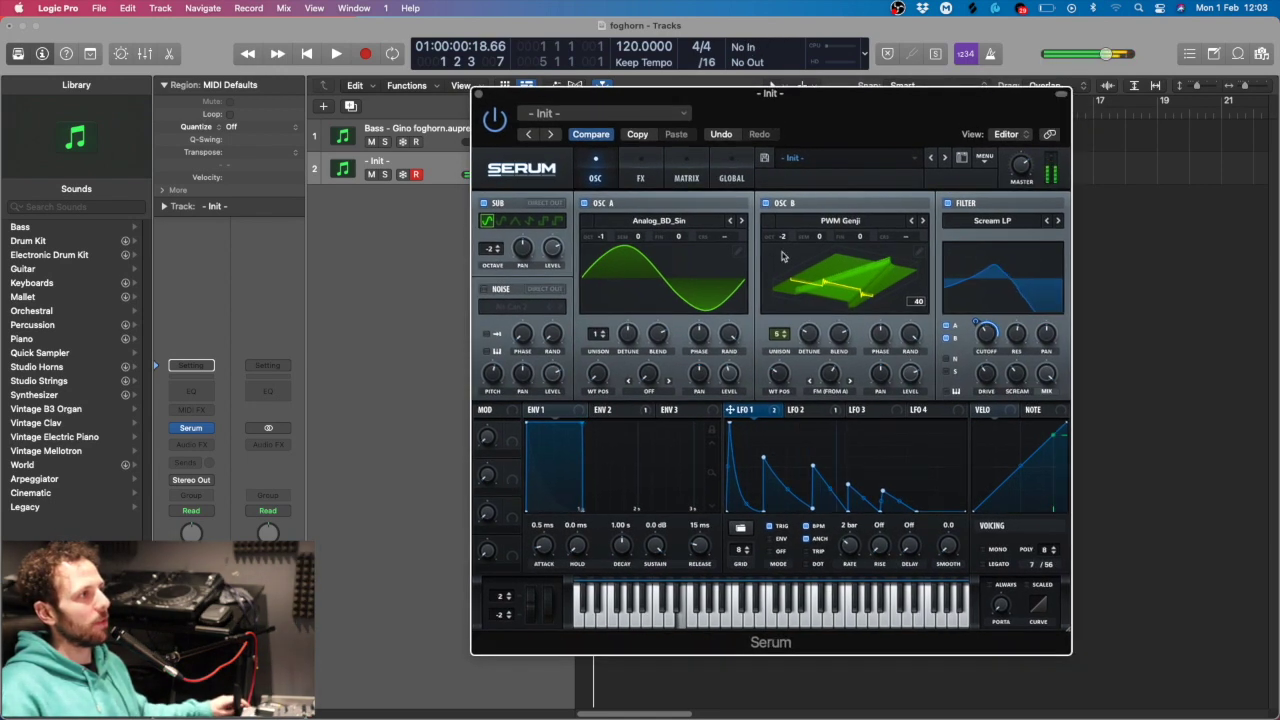
pyautogui.moveTo(834, 93); pyautogui.dragTo(837, 92)
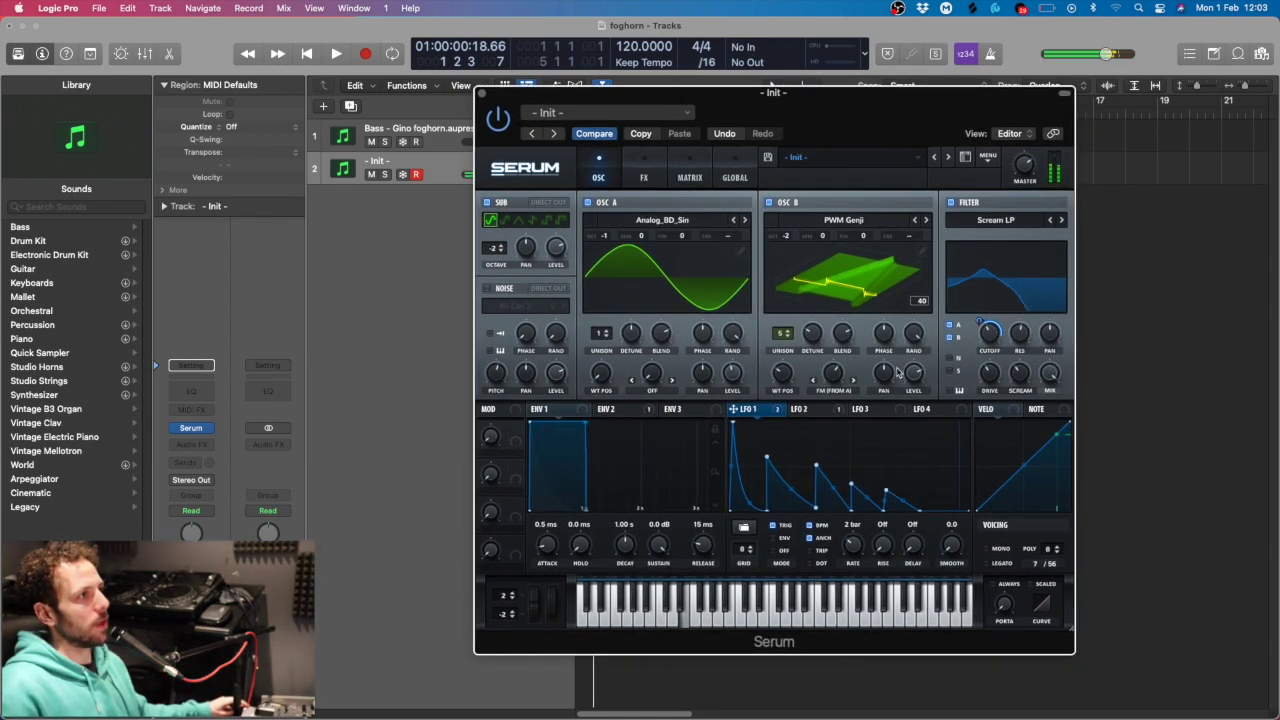
pyautogui.moveTo(803, 134); pyautogui.dragTo(767, 110)
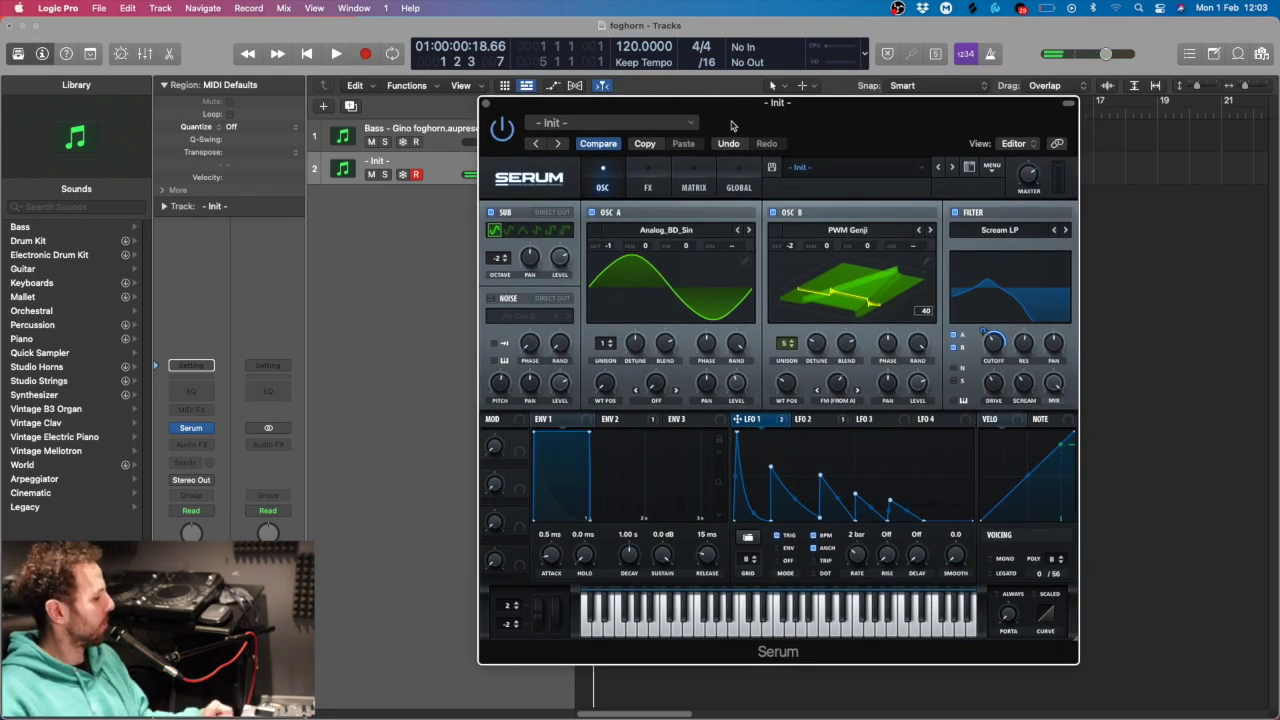
pyautogui.moveTo(750, 120); pyautogui.dragTo(755, 122)
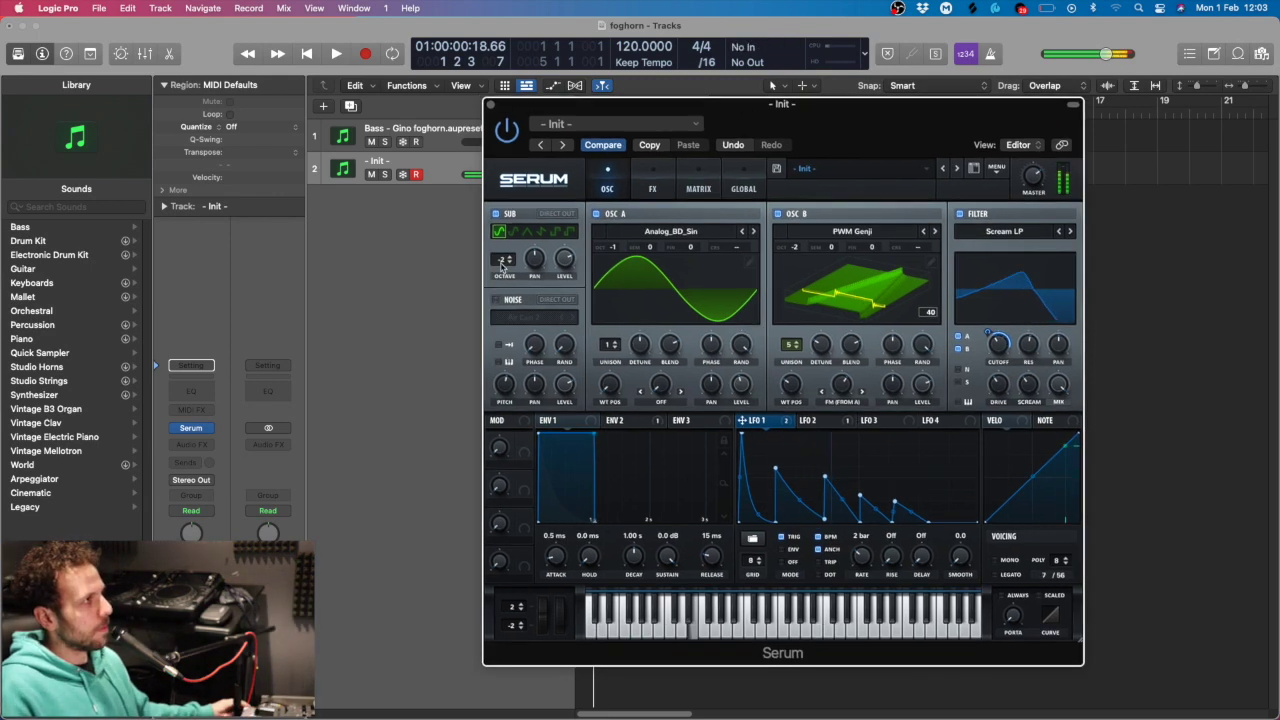
# Review the patch's hyper, distortion, reverb and EQ settings and close the synth window
pyautogui.click(652, 189)
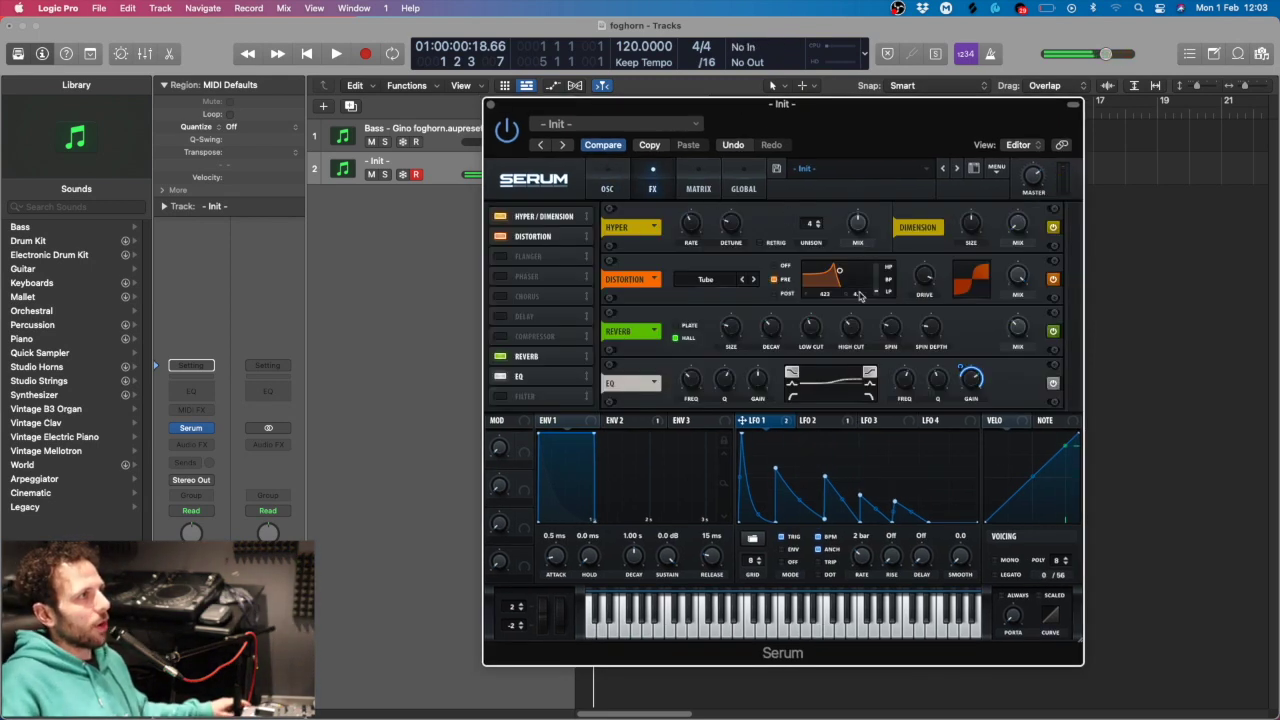
pyautogui.press('super+w')
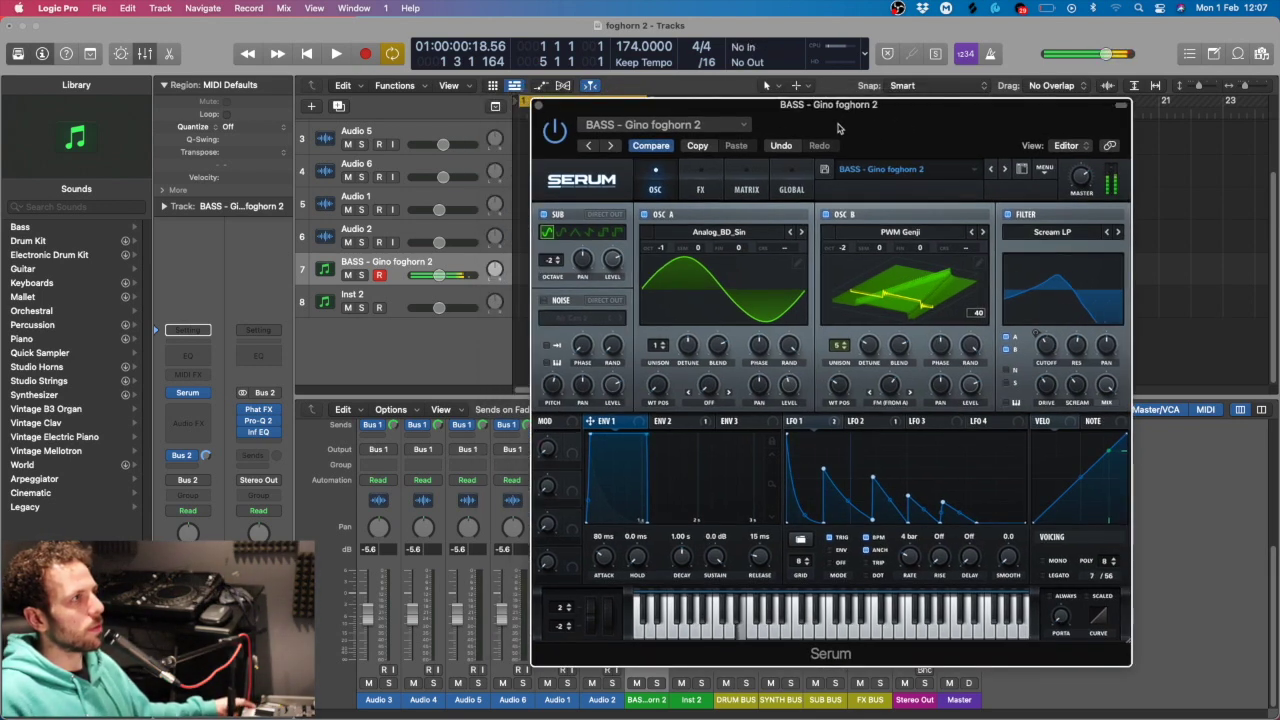
# Inspect the Serum patch on the foghorn 2 bass track, close it and examine the mixer's insert and send slots
pyautogui.moveTo(710, 104); pyautogui.dragTo(660, 84)
pyautogui.click(489, 85)
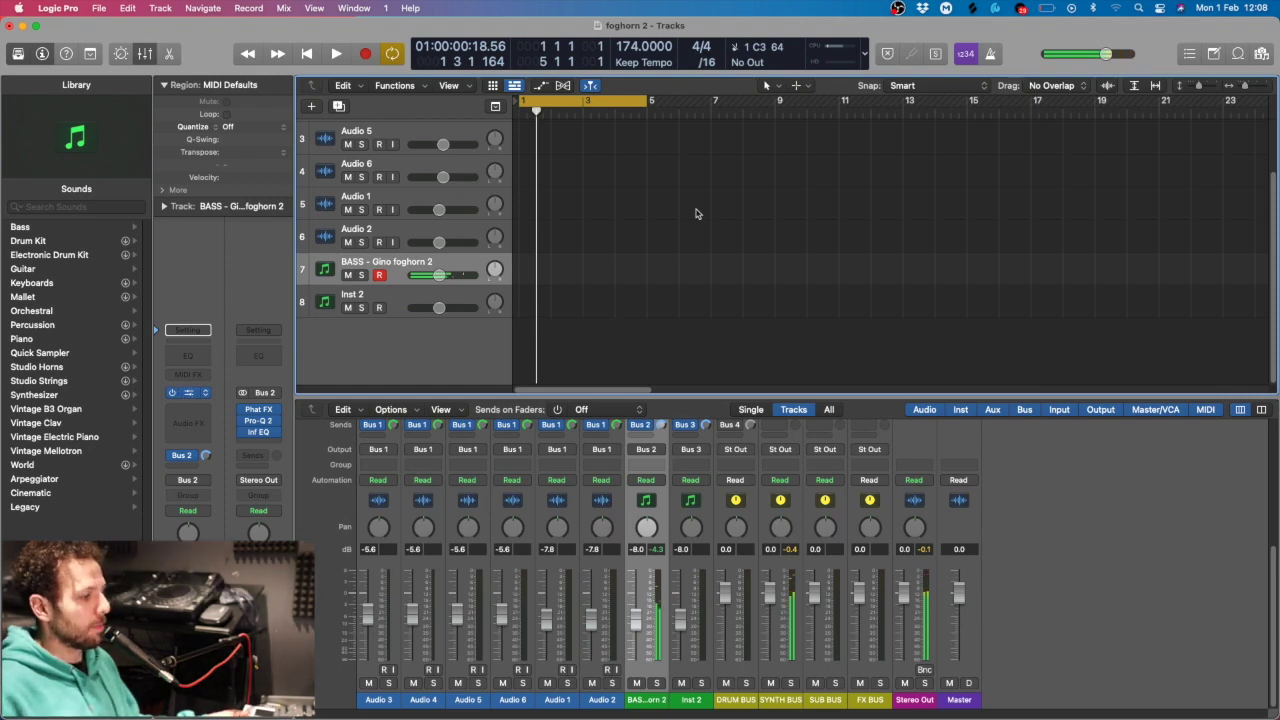
pyautogui.press('v')
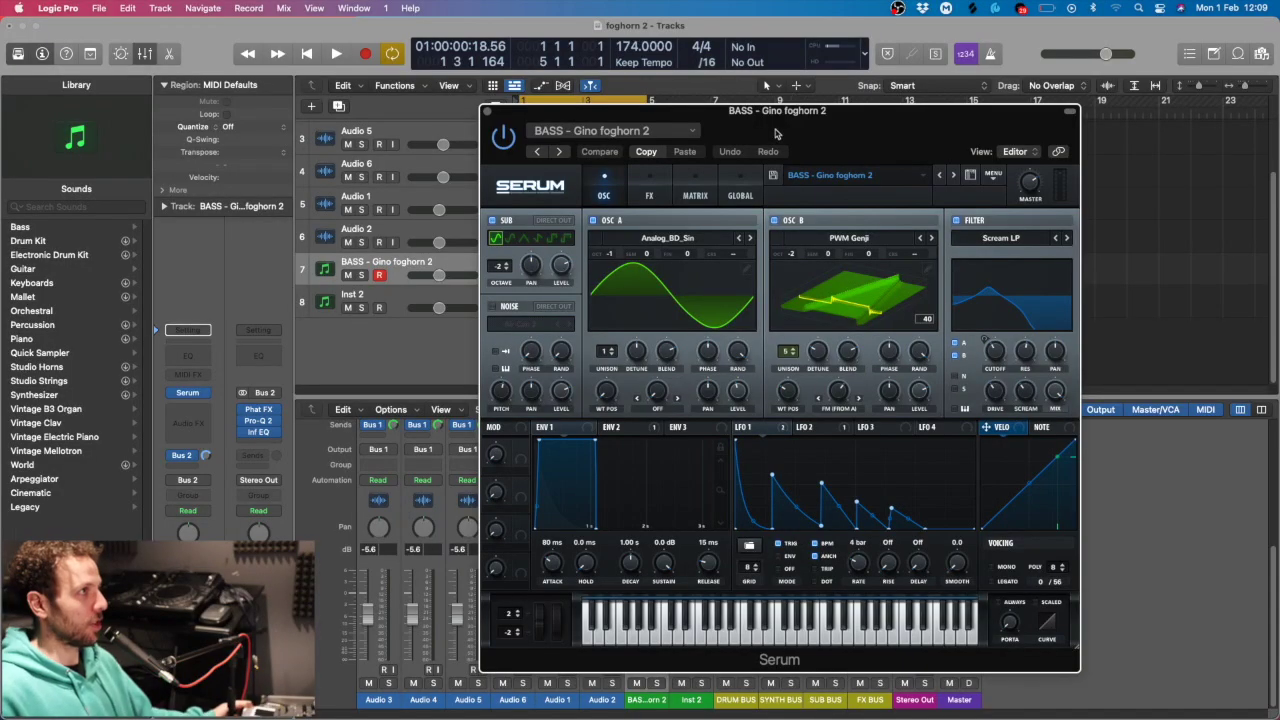
pyautogui.moveTo(775, 133); pyautogui.dragTo(850, 122)
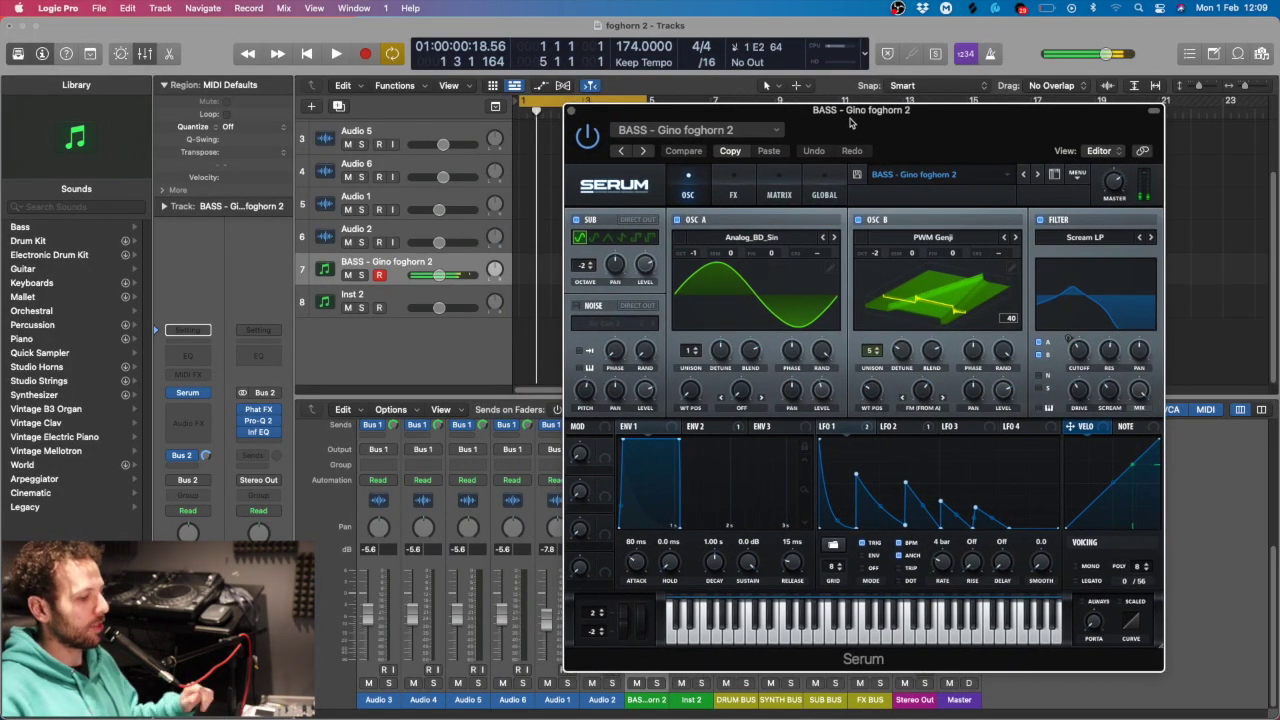
pyautogui.click(574, 111)
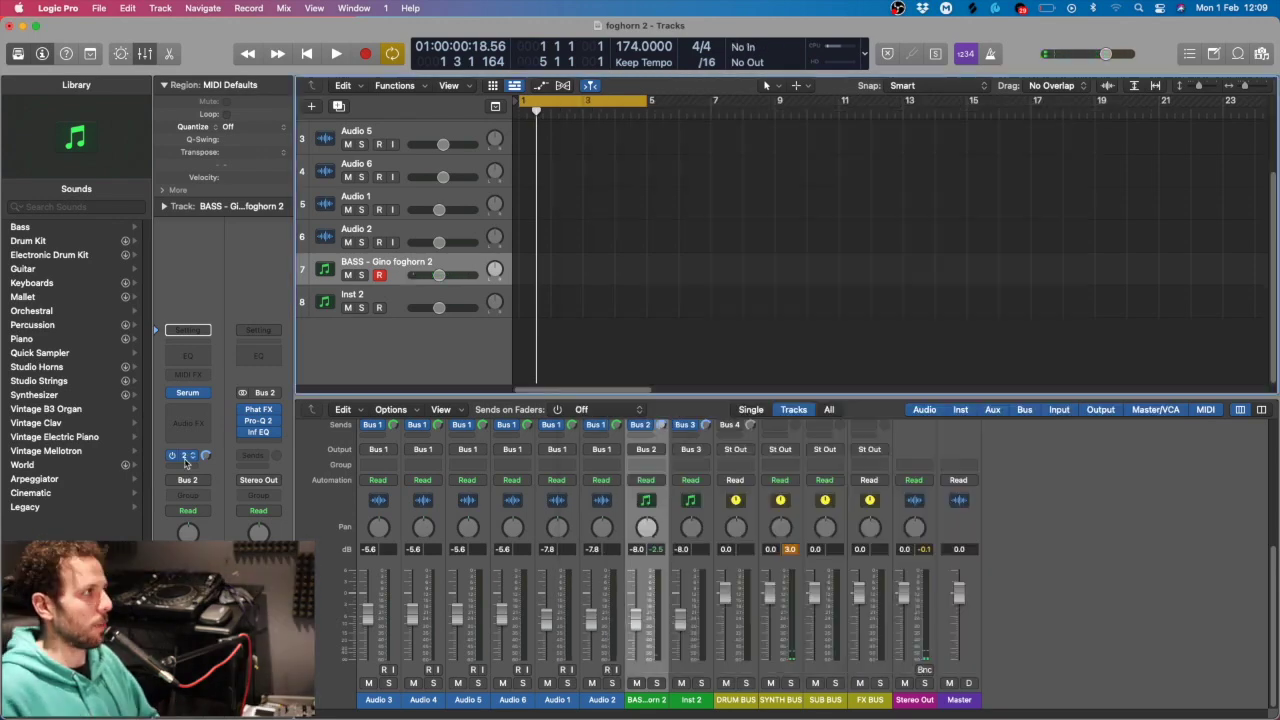
pyautogui.scroll(5, 800, 500)
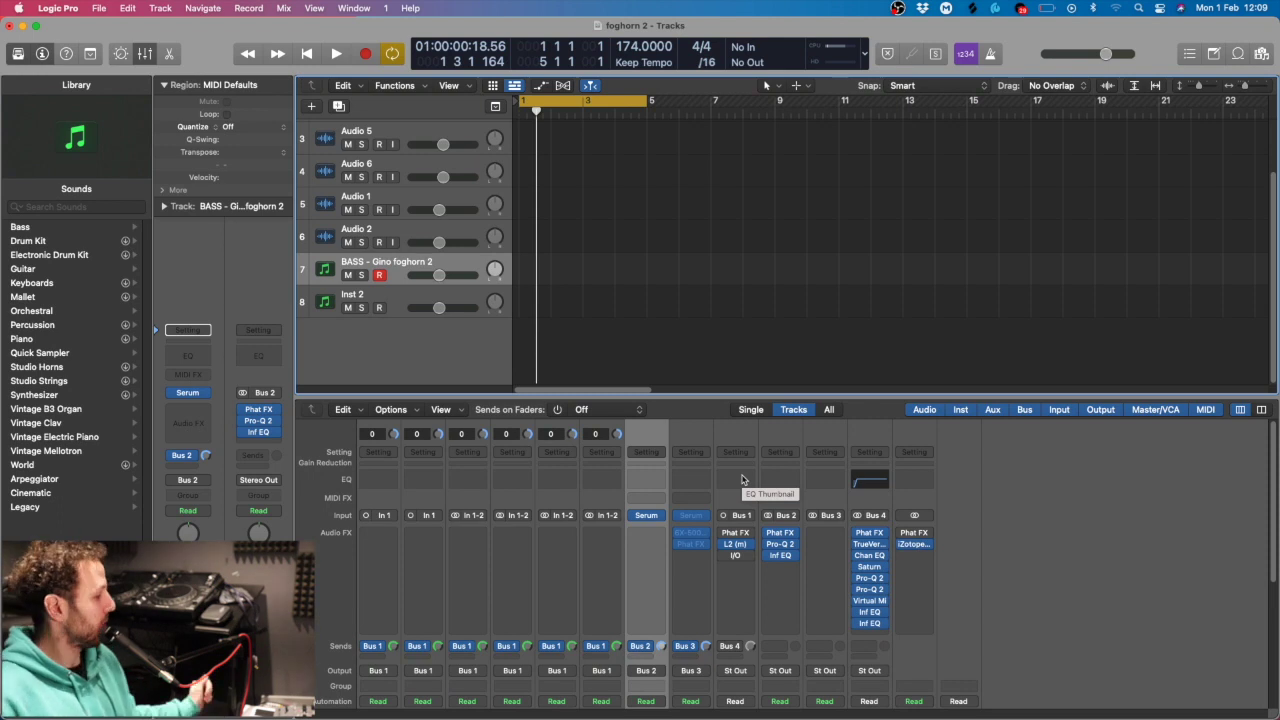
# Show the file browser and open the Main external backup folder on the My Passport drive
pyautogui.click(1262, 54)
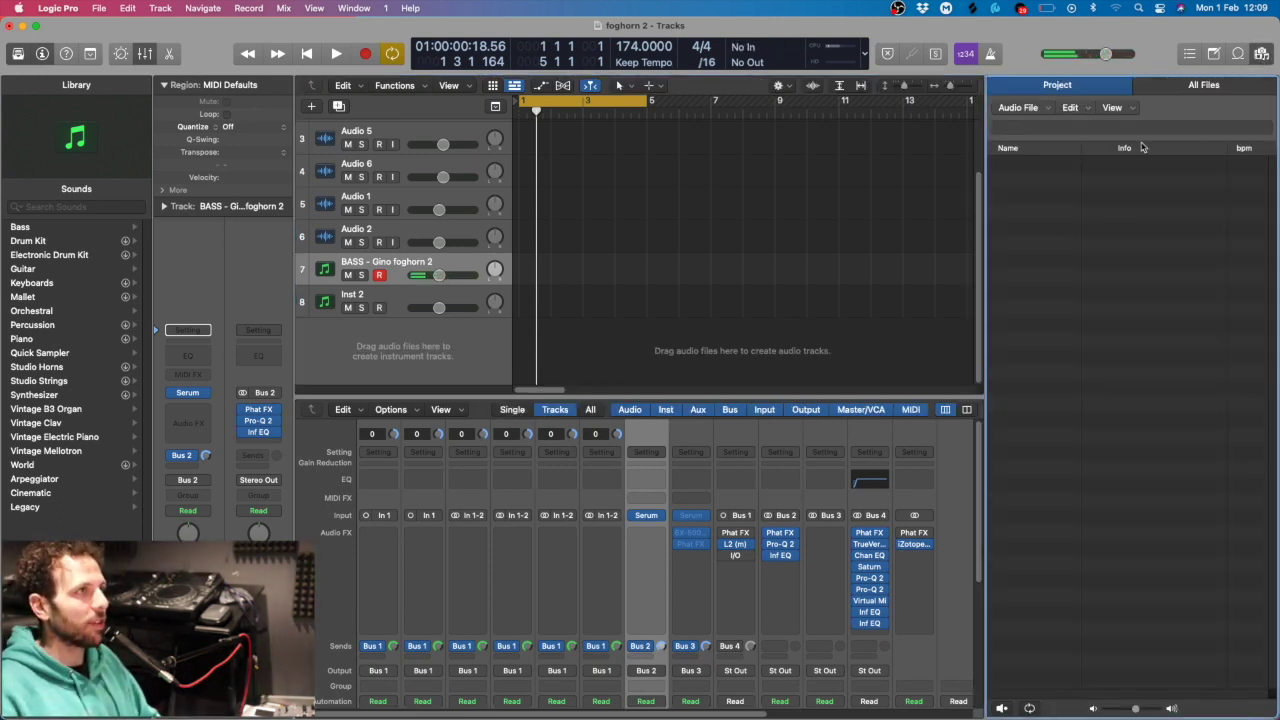
pyautogui.click(1190, 87)
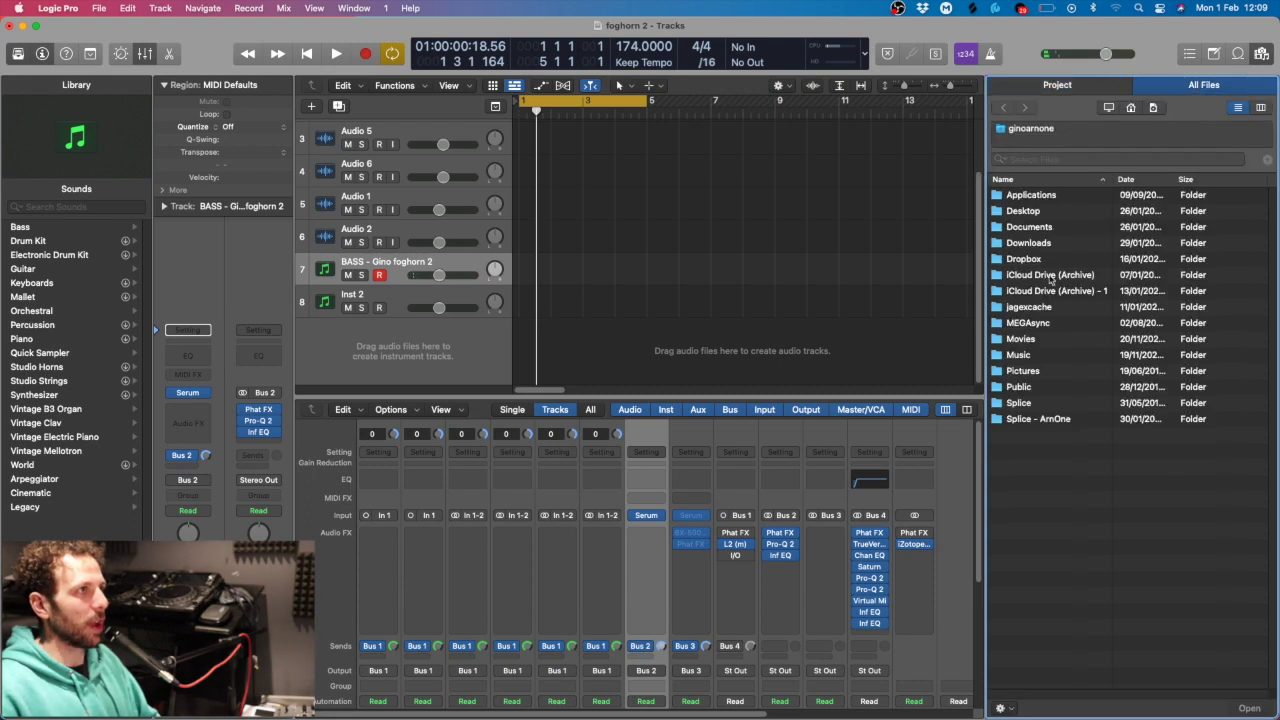
pyautogui.click(1107, 108)
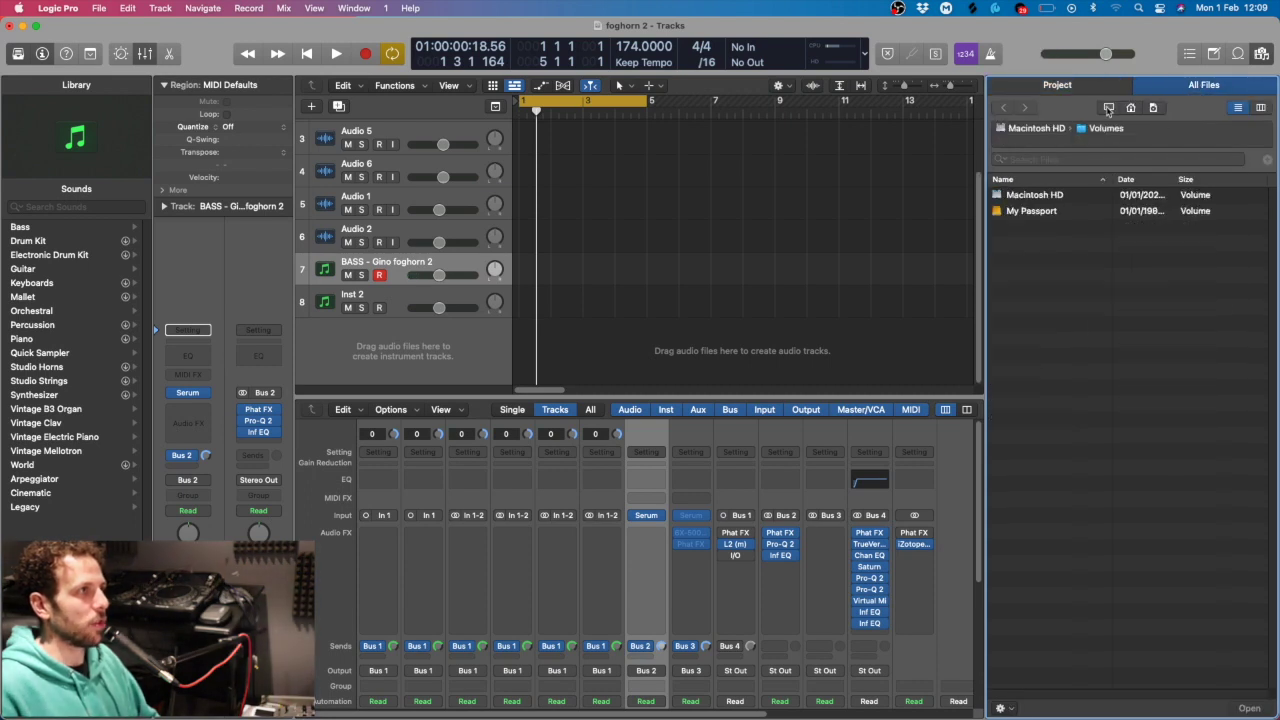
pyautogui.doubleClick(1033, 212)
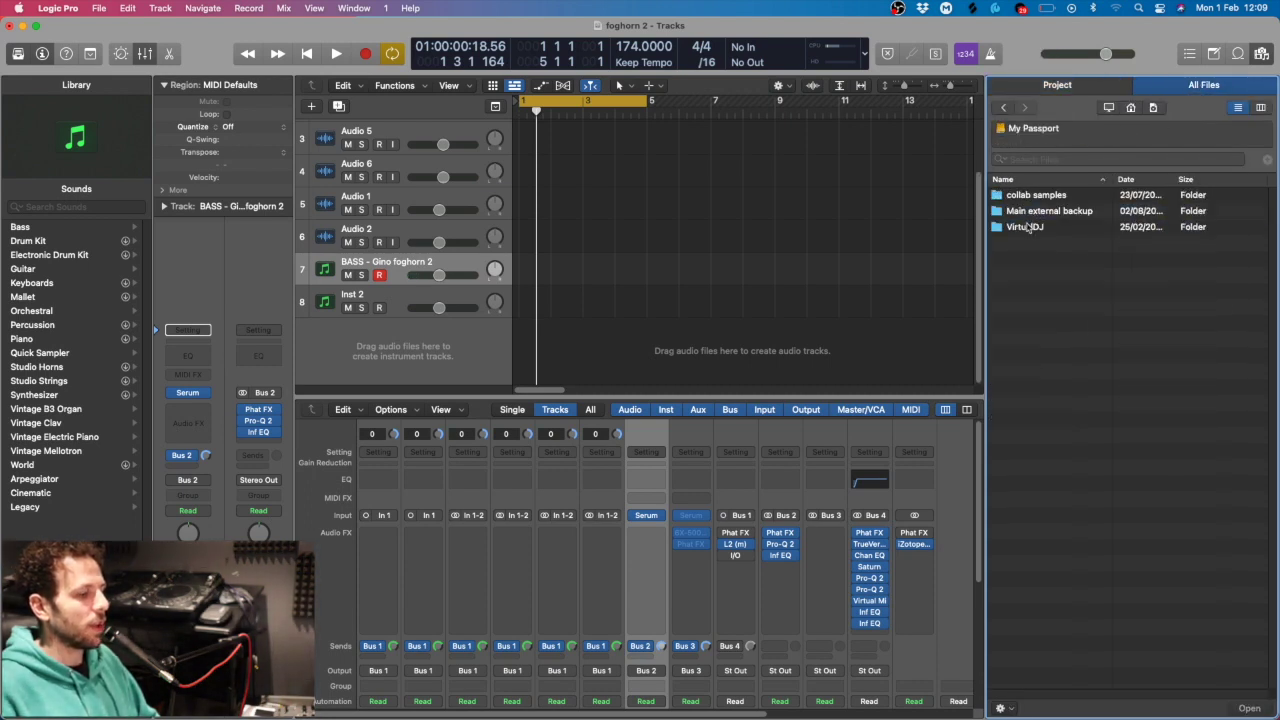
pyautogui.click(1036, 212)
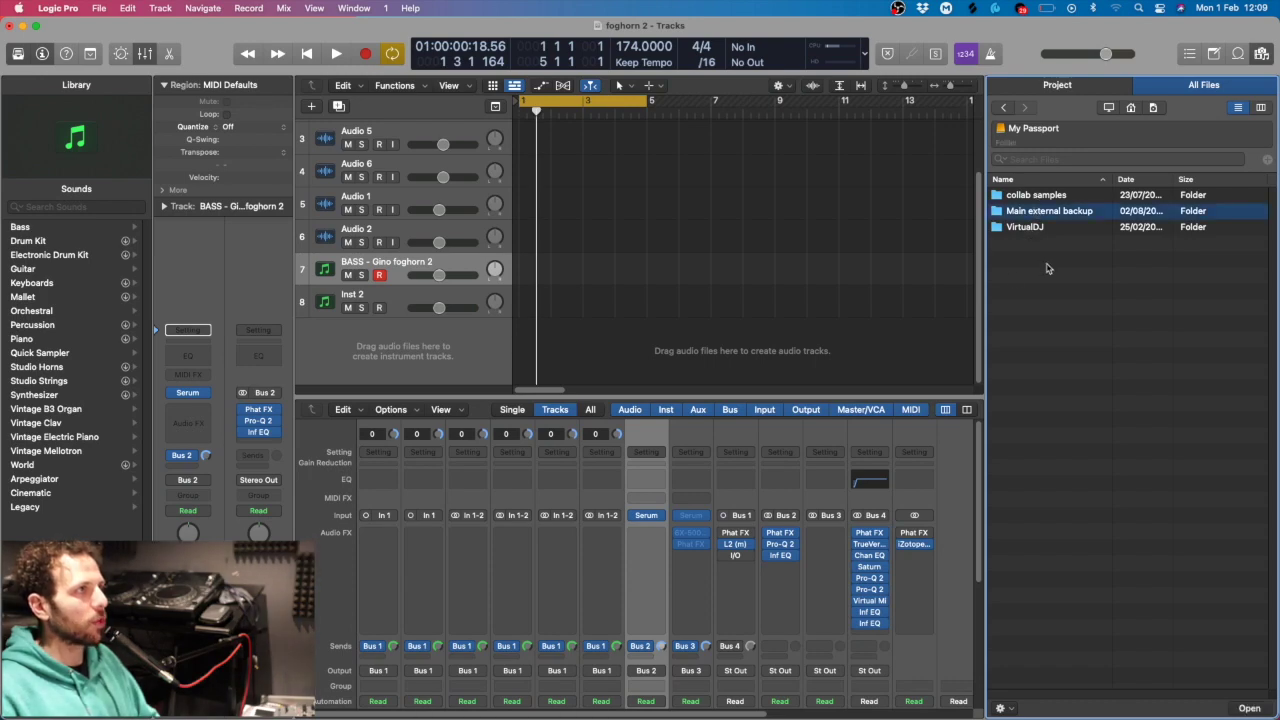
pyautogui.doubleClick(1049, 211)
# Go through SAMPLES, WAVs, BEATS and BREAKS to the musicradar-dnb-breaks-samples folder
pyautogui.scroll(-10, 1040, 420)
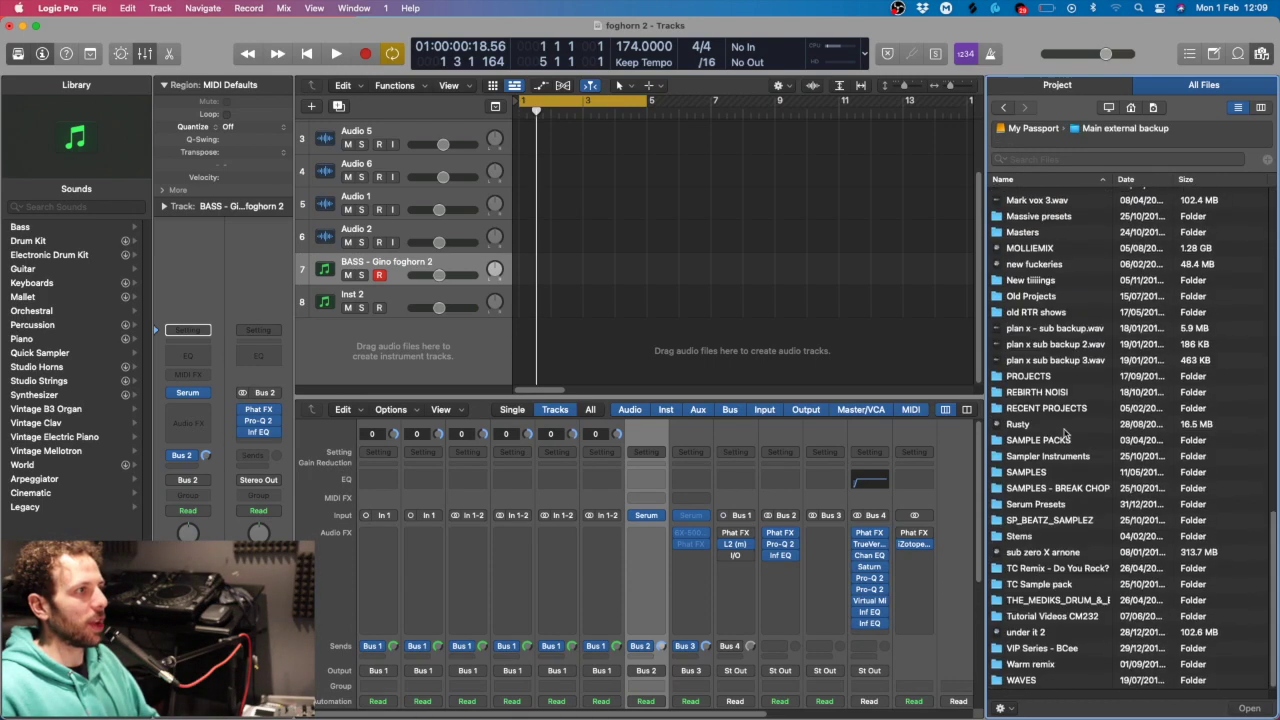
pyautogui.click(1042, 444)
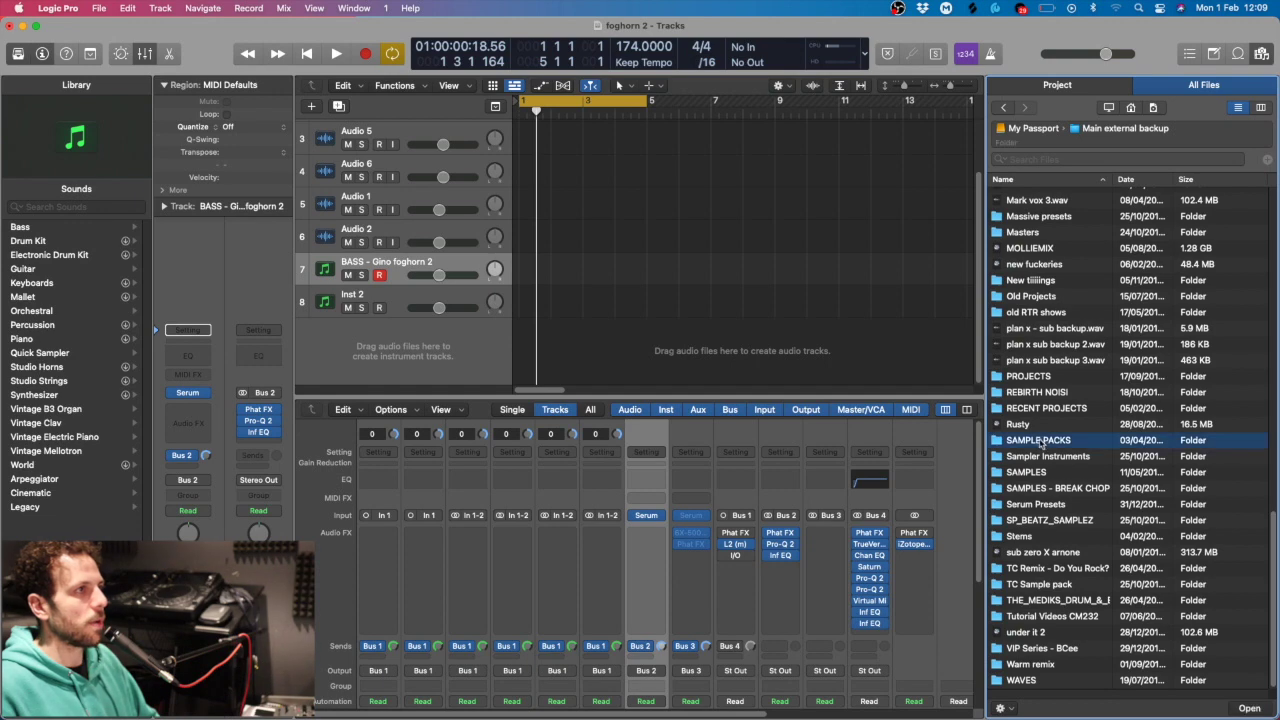
pyautogui.doubleClick(1036, 473)
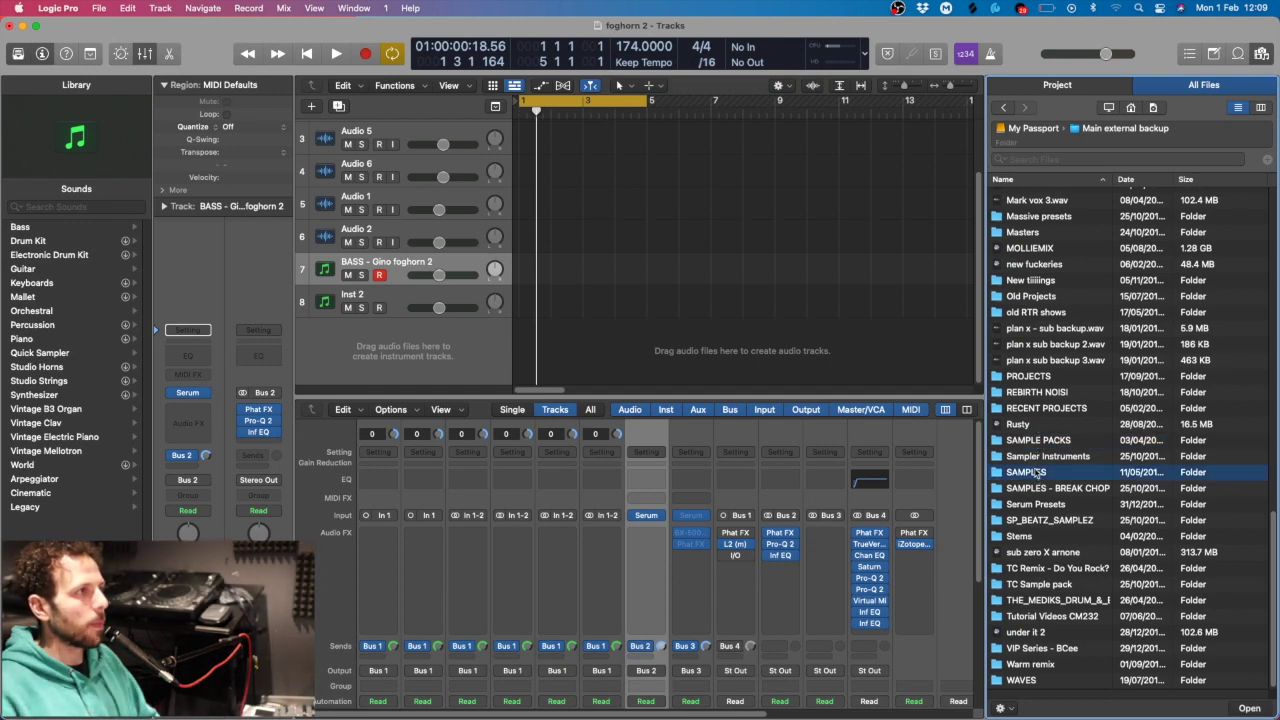
pyautogui.doubleClick(1020, 228)
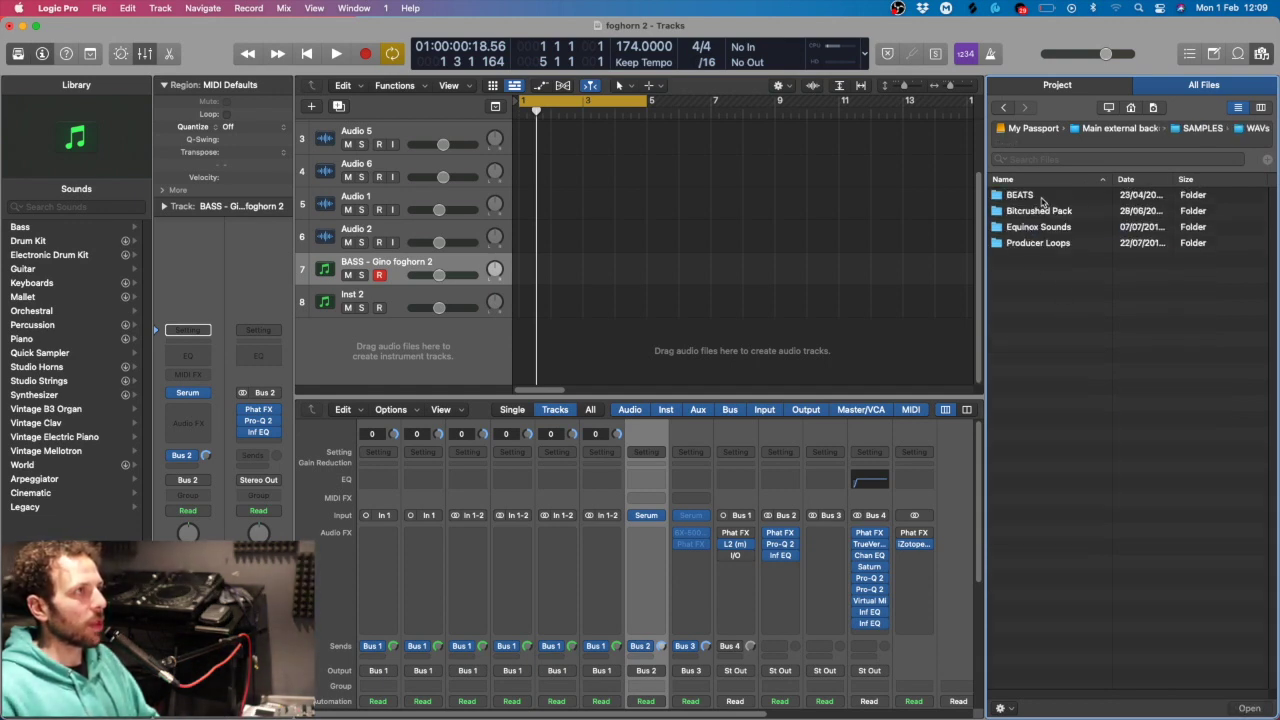
pyautogui.doubleClick(1042, 196)
pyautogui.doubleClick(1042, 196)
pyautogui.click(1043, 196)
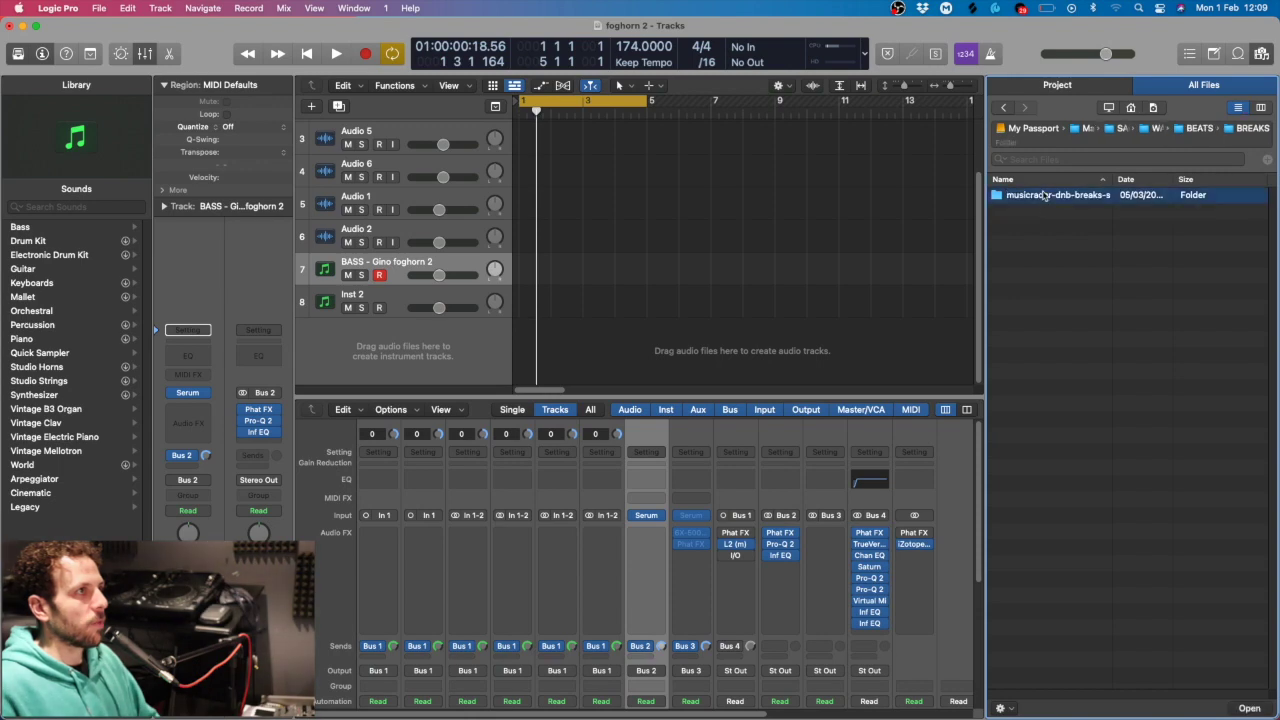
pyautogui.doubleClick(1043, 196)
# Open the musicradar-dnb-breaks-samples folder and audition the first few DNB_BREAK samples
pyautogui.click(1060, 196)
pyautogui.press('Down')
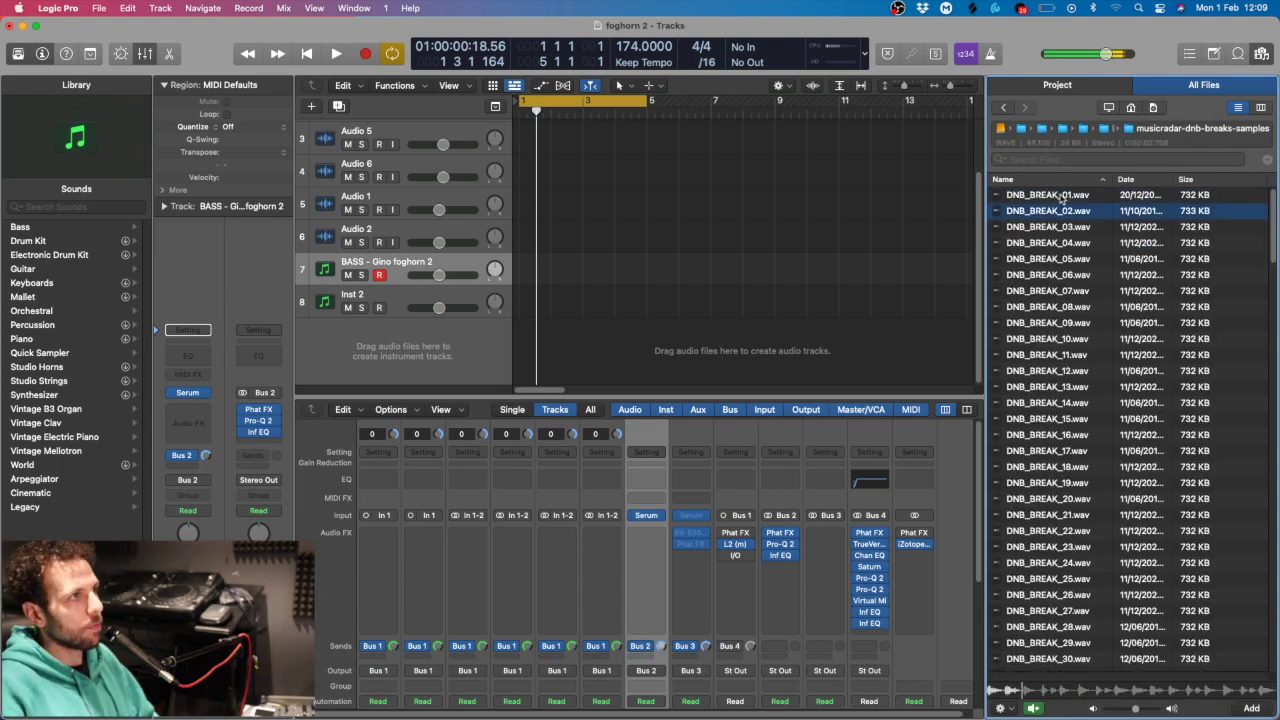
pyautogui.press('Down')
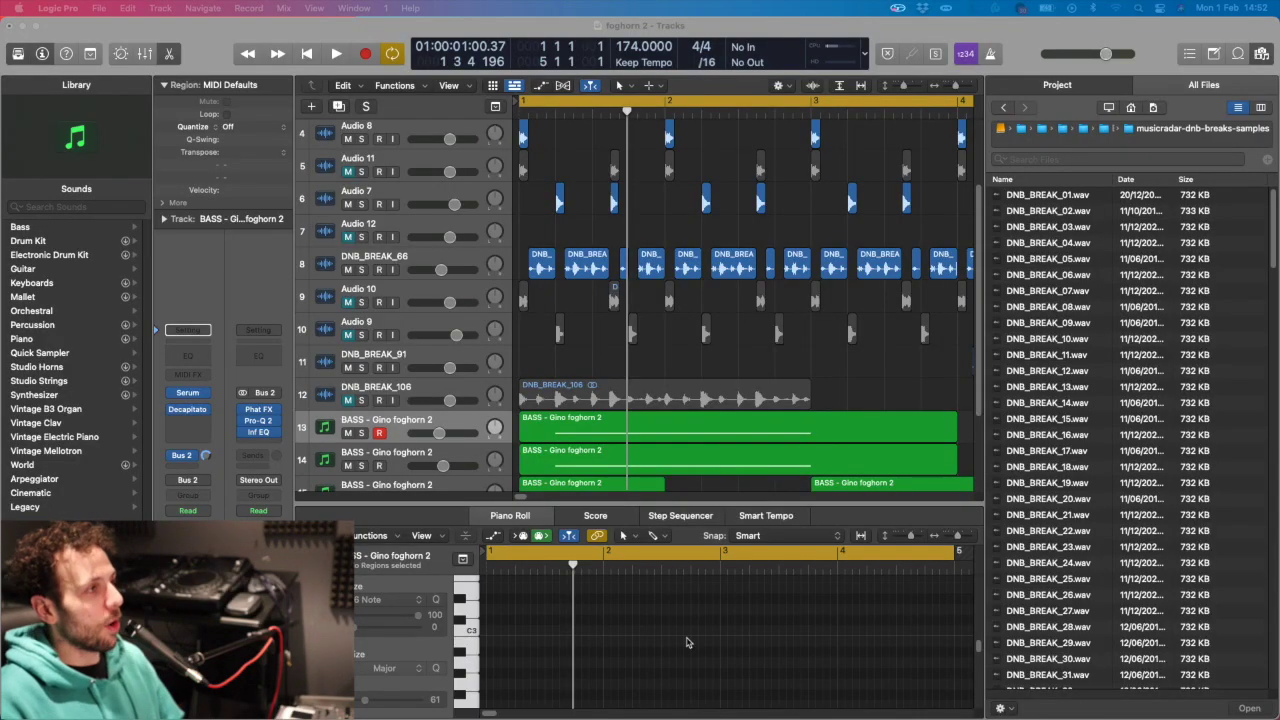
# Toggle the file browser off and on, audition DNB_BREAK_34.wav further down the list and stop the preview
pyautogui.click(1262, 54)
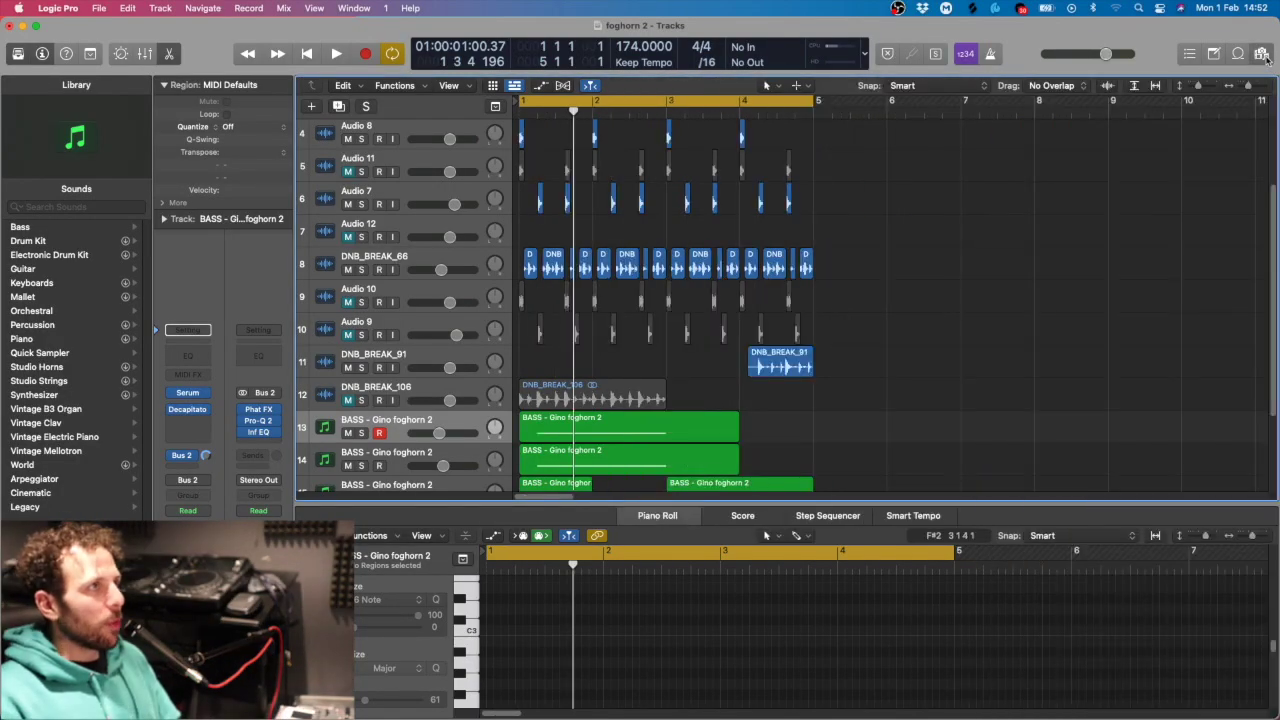
pyautogui.click(1262, 54)
pyautogui.scroll(-1, 1070, 380)
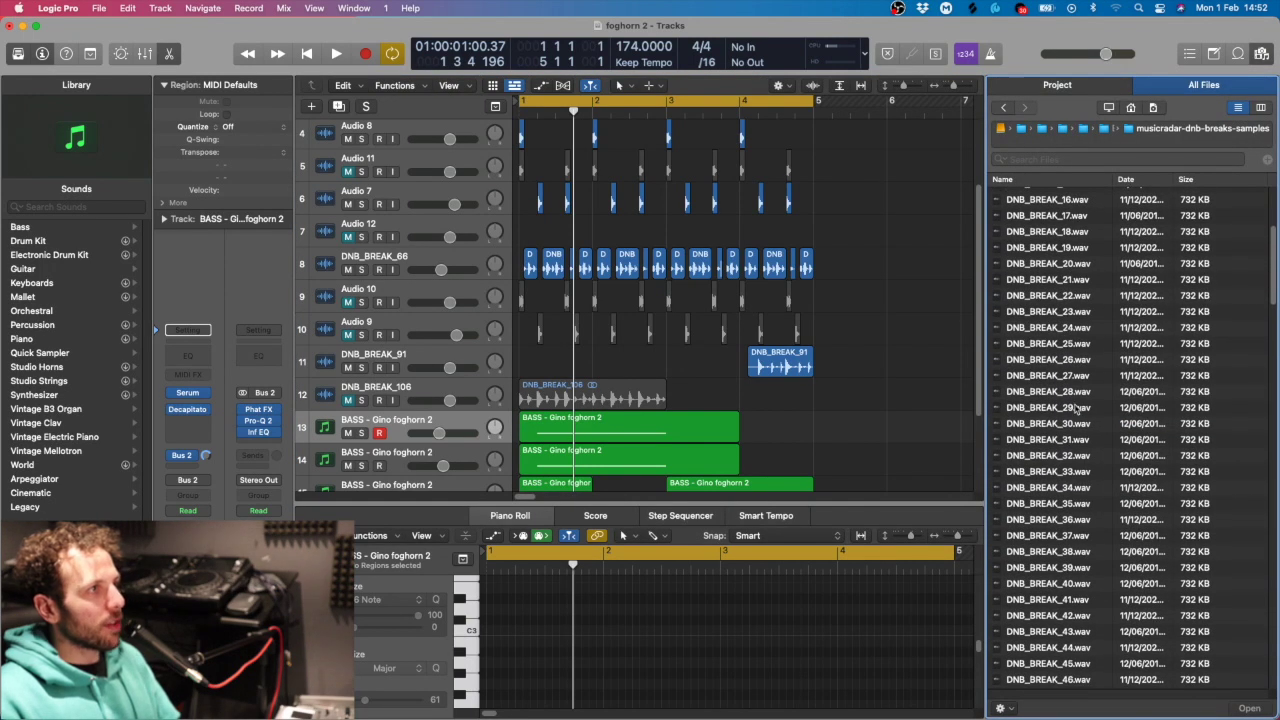
pyautogui.click(1076, 408)
pyautogui.scroll(-1, 1075, 440)
pyautogui.click(1073, 462)
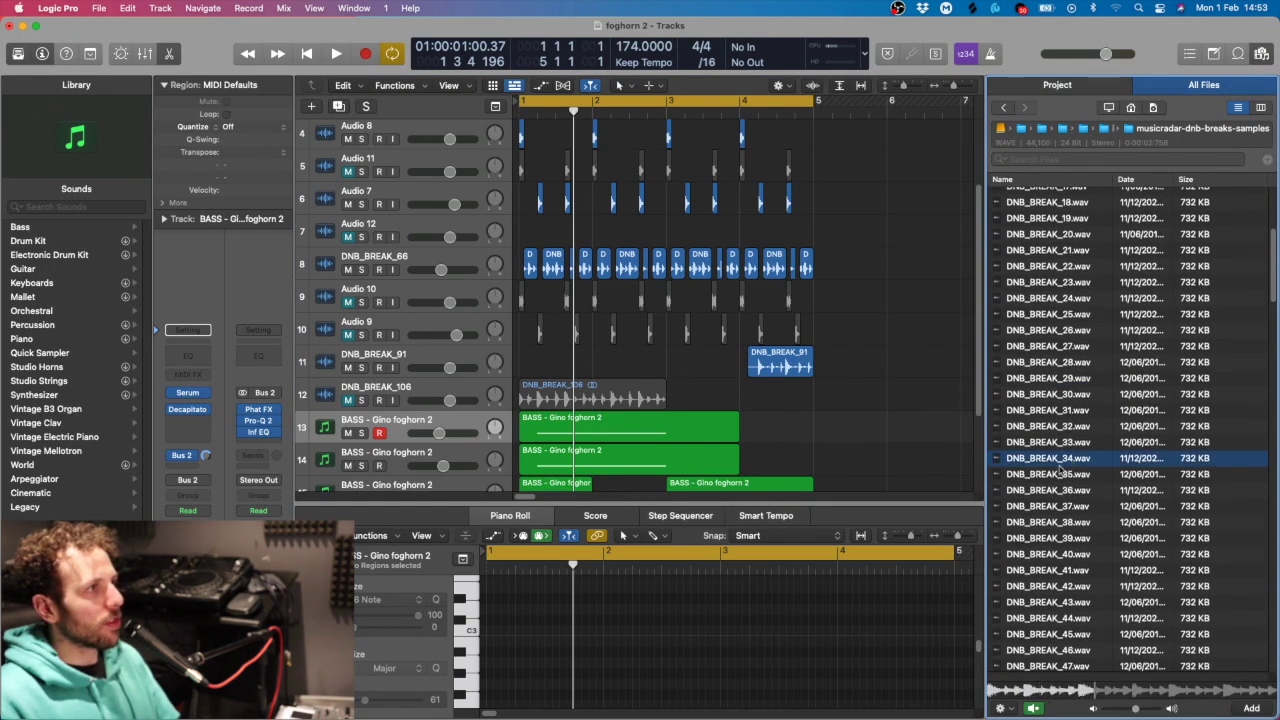
pyautogui.click(1035, 706)
# Solo the DNB_BREAK_54, Audio 8 and Audio 7 tracks and play them together
pyautogui.hscroll(10, 876, 491)
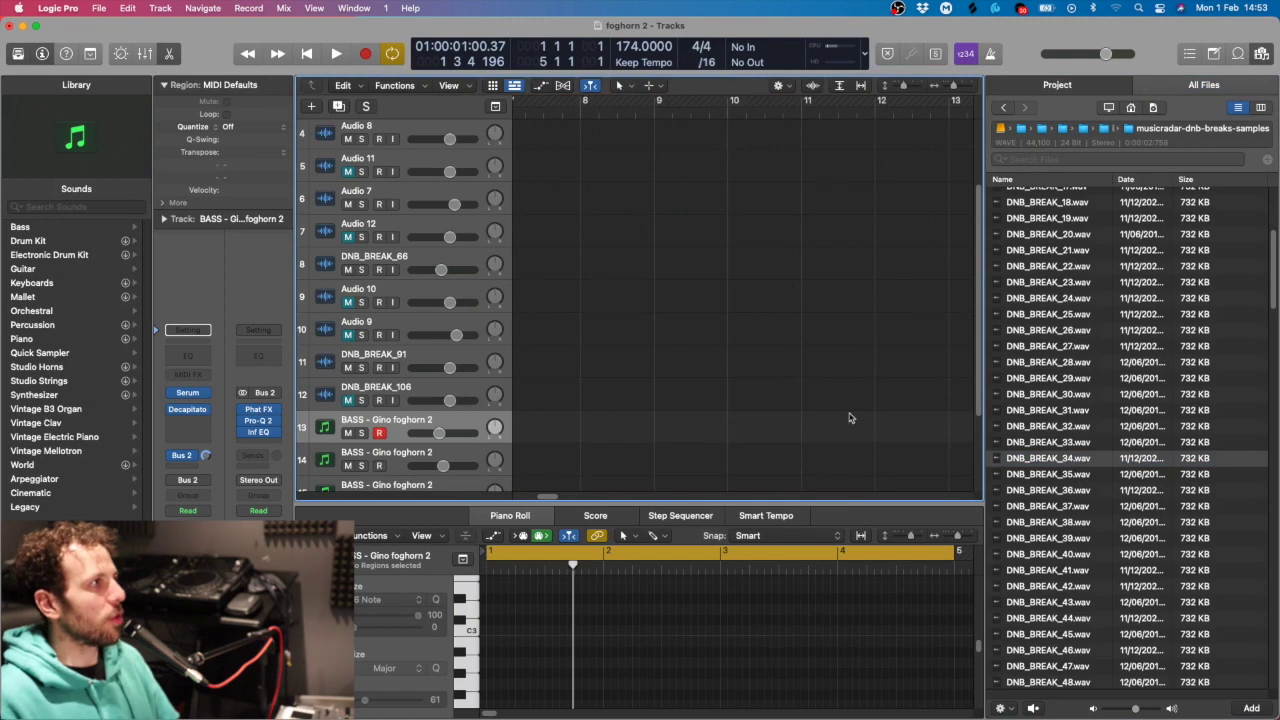
pyautogui.hscroll(-10, 849, 418)
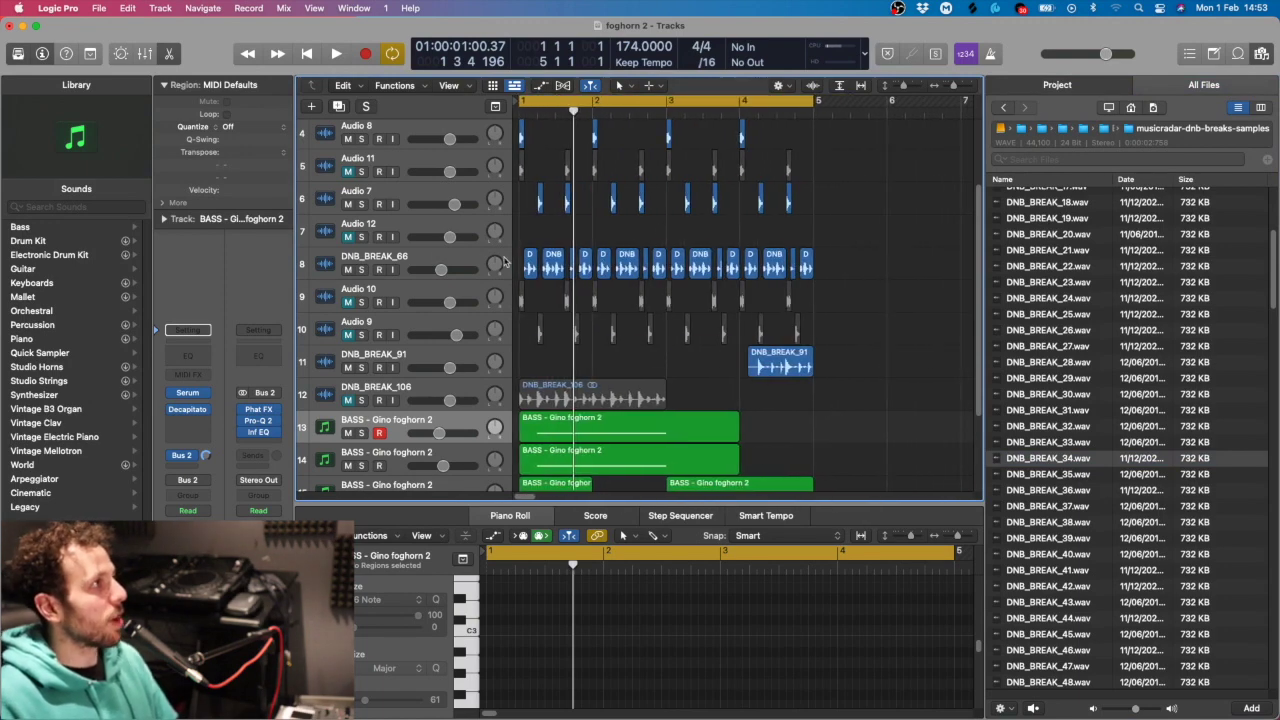
pyautogui.scroll(3, 365, 143)
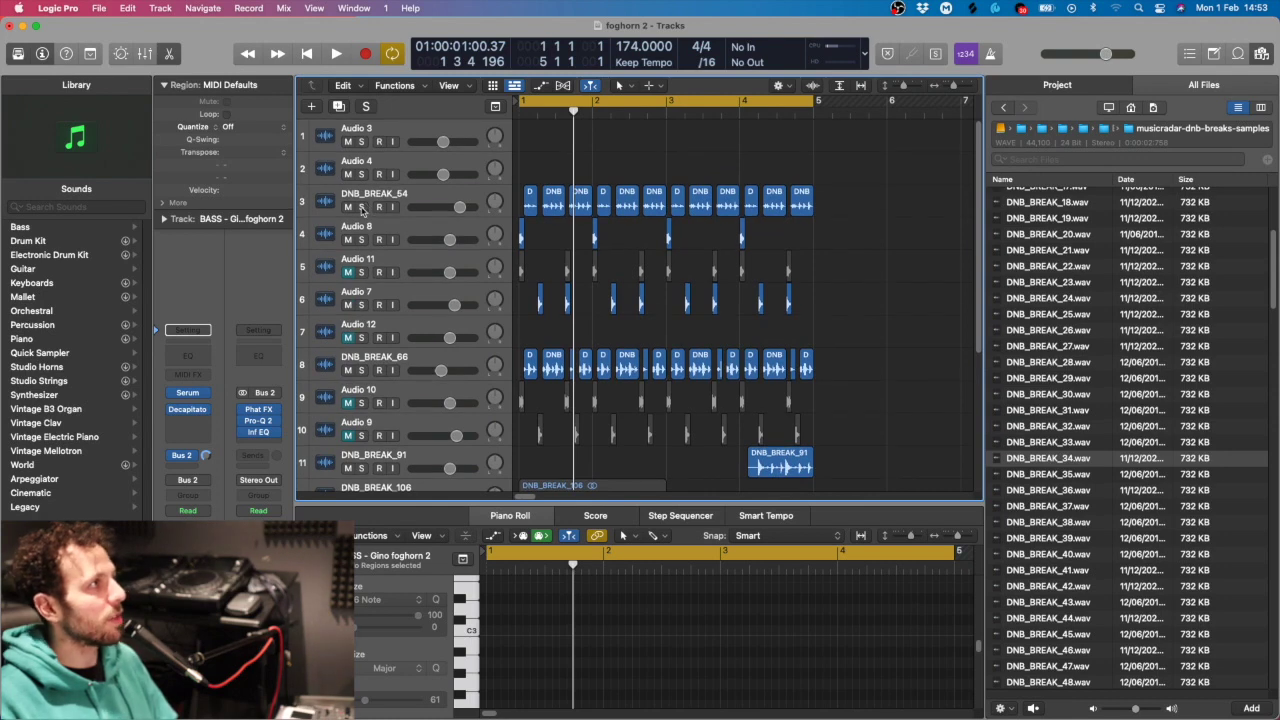
pyautogui.click(362, 208)
pyautogui.press('space')
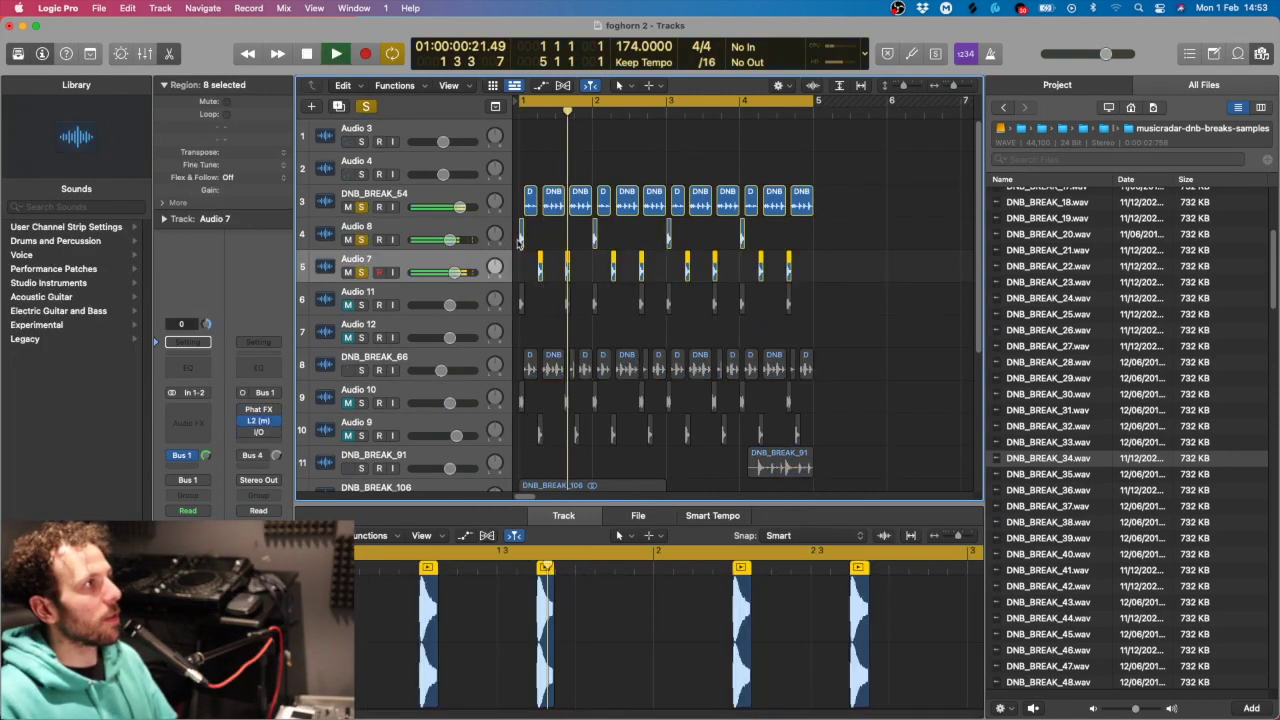
pyautogui.press('space')
# Remove DNB_BREAK_54 and Audio 7 from the solo and play Audio 8 on its own
pyautogui.click(590, 163)
pyautogui.press('super+Right')
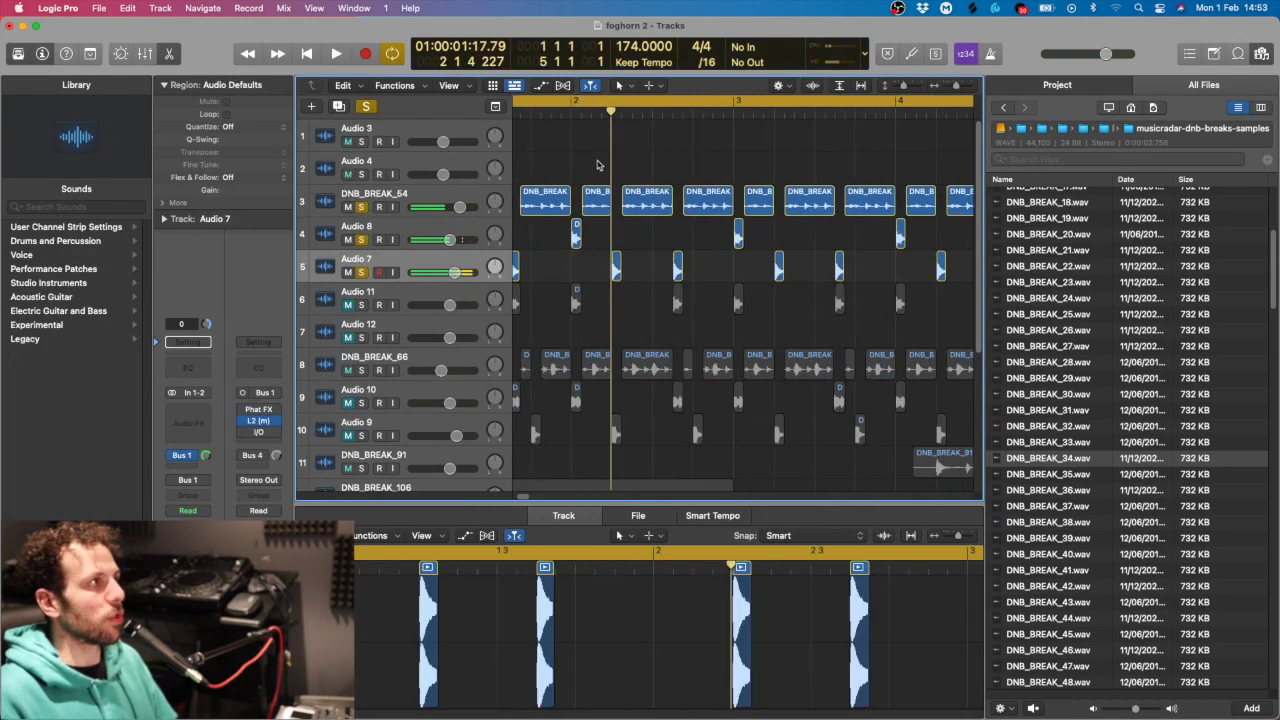
pyautogui.hscroll(-3, 610, 162)
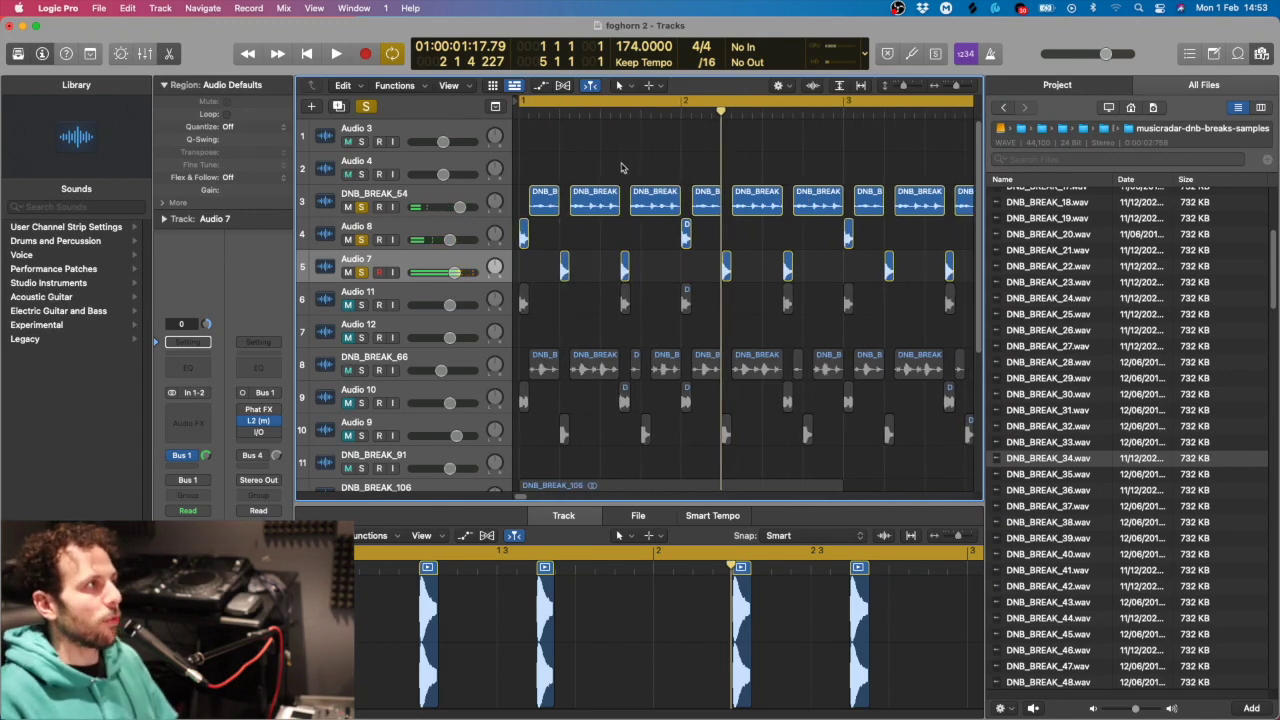
pyautogui.press('super+Right')
pyautogui.press('super+Right')
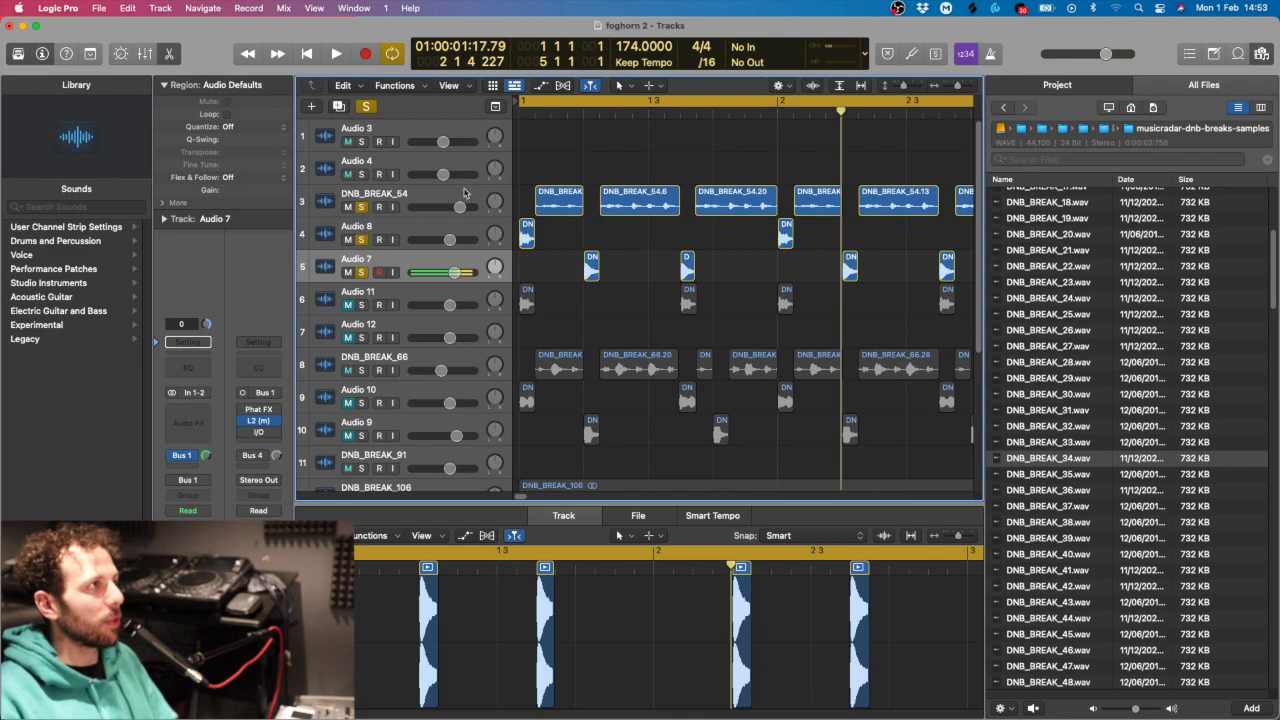
pyautogui.click(419, 229)
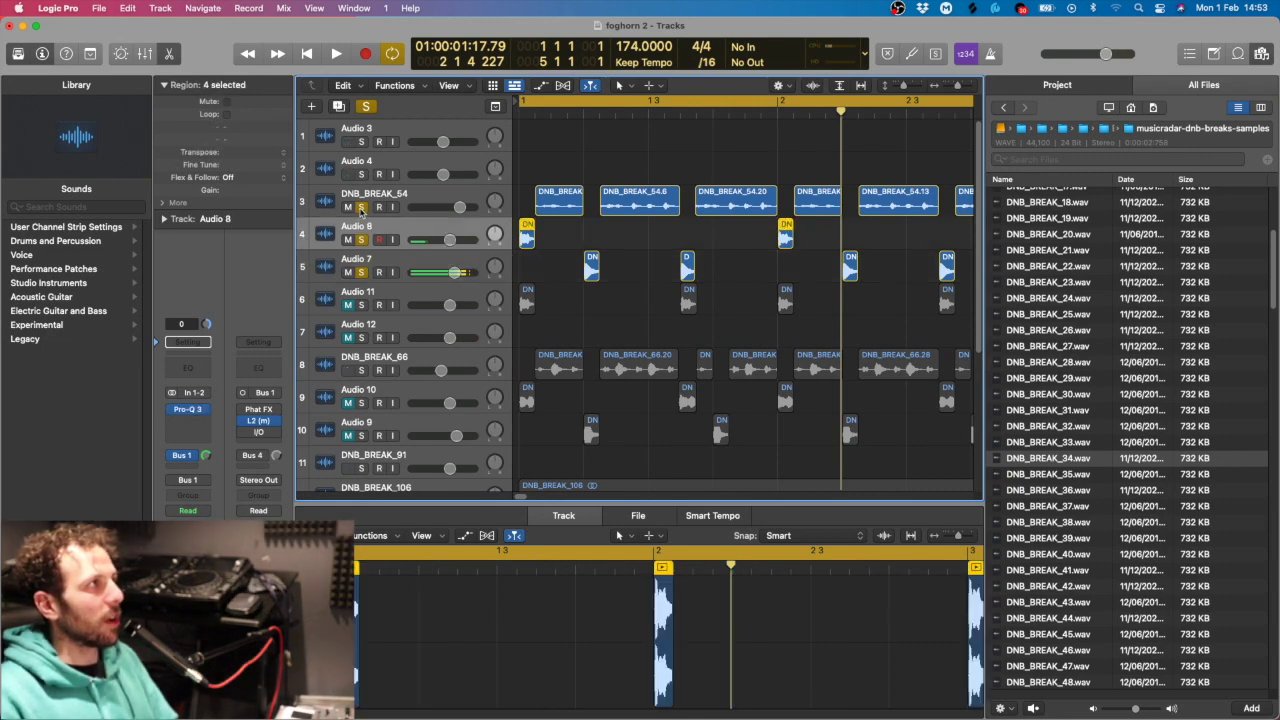
pyautogui.click(361, 207)
pyautogui.click(361, 272)
pyautogui.press('space')
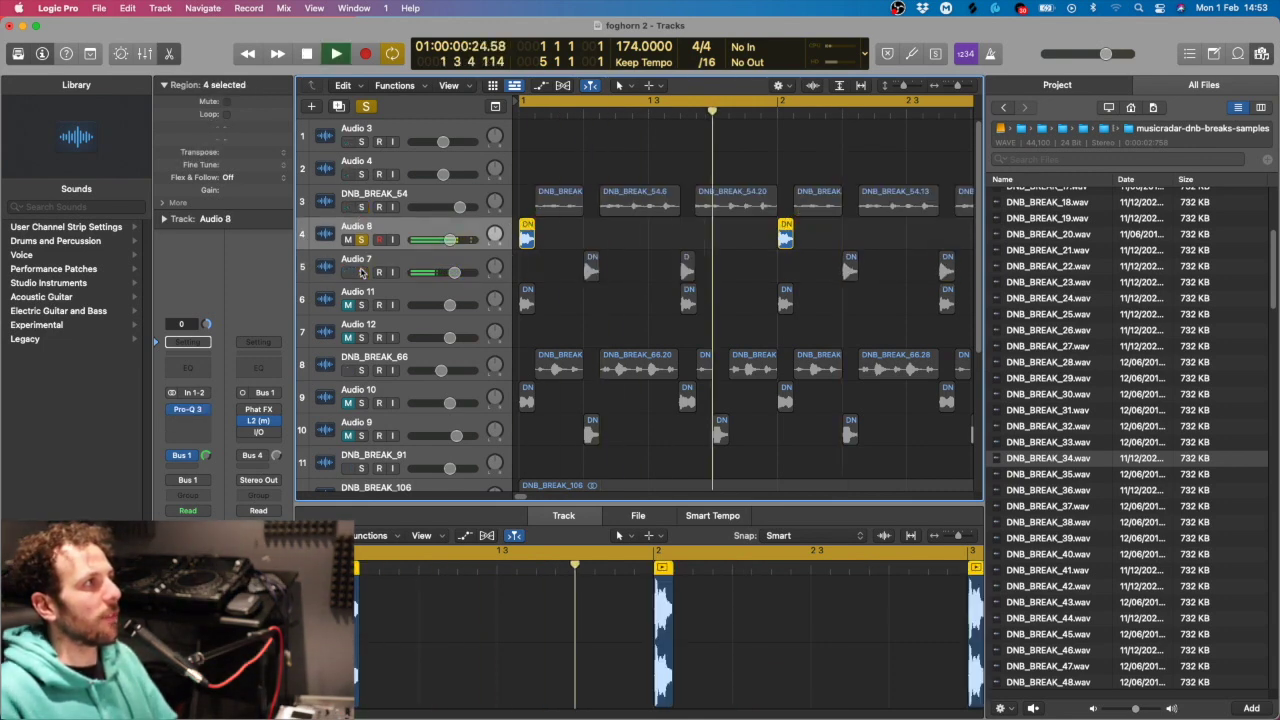
pyautogui.press('space')
# Solo Audio 7 alongside Audio 8, play both, and compare the two tracks' channel strips
pyautogui.click(361, 272)
pyautogui.press('space')
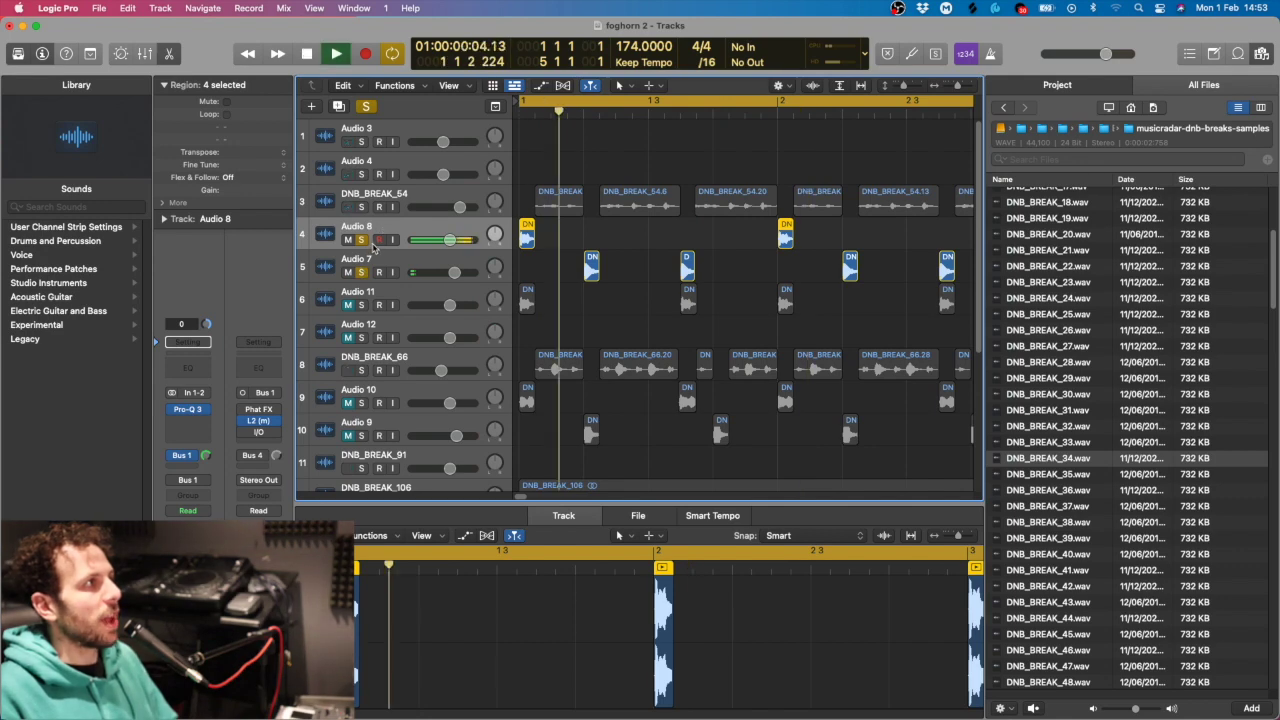
pyautogui.press('space')
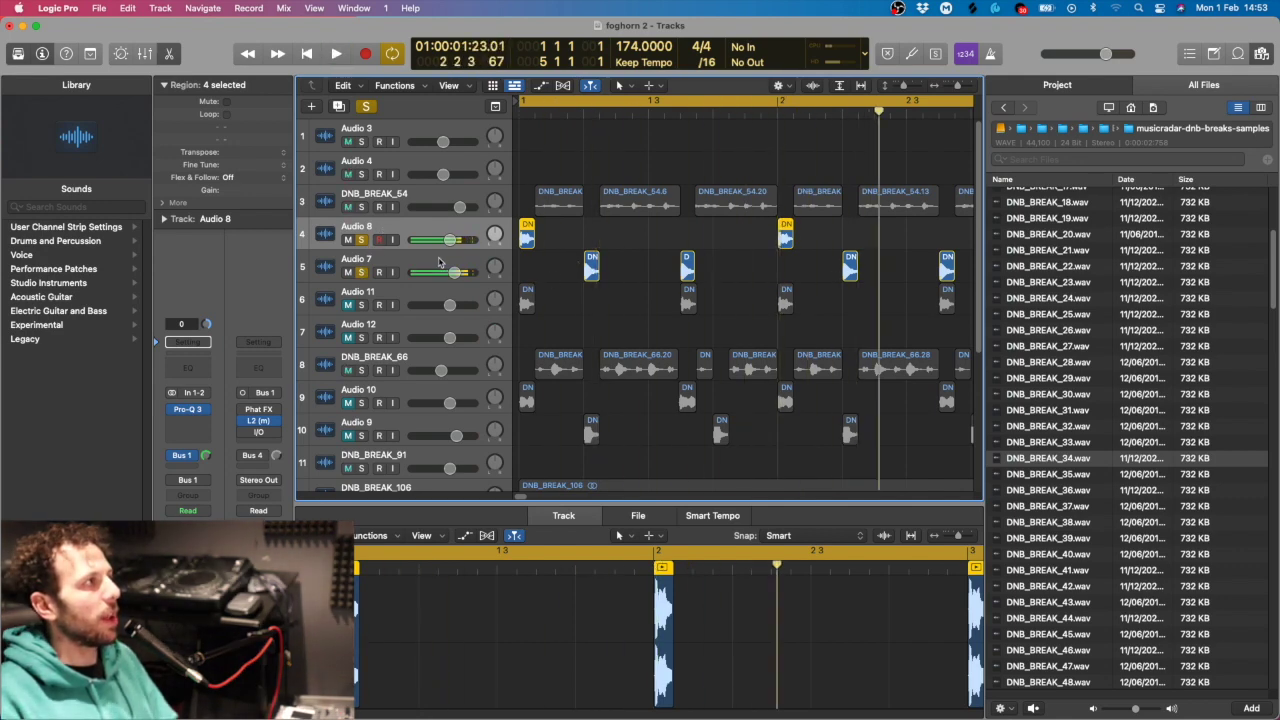
pyautogui.click(415, 262)
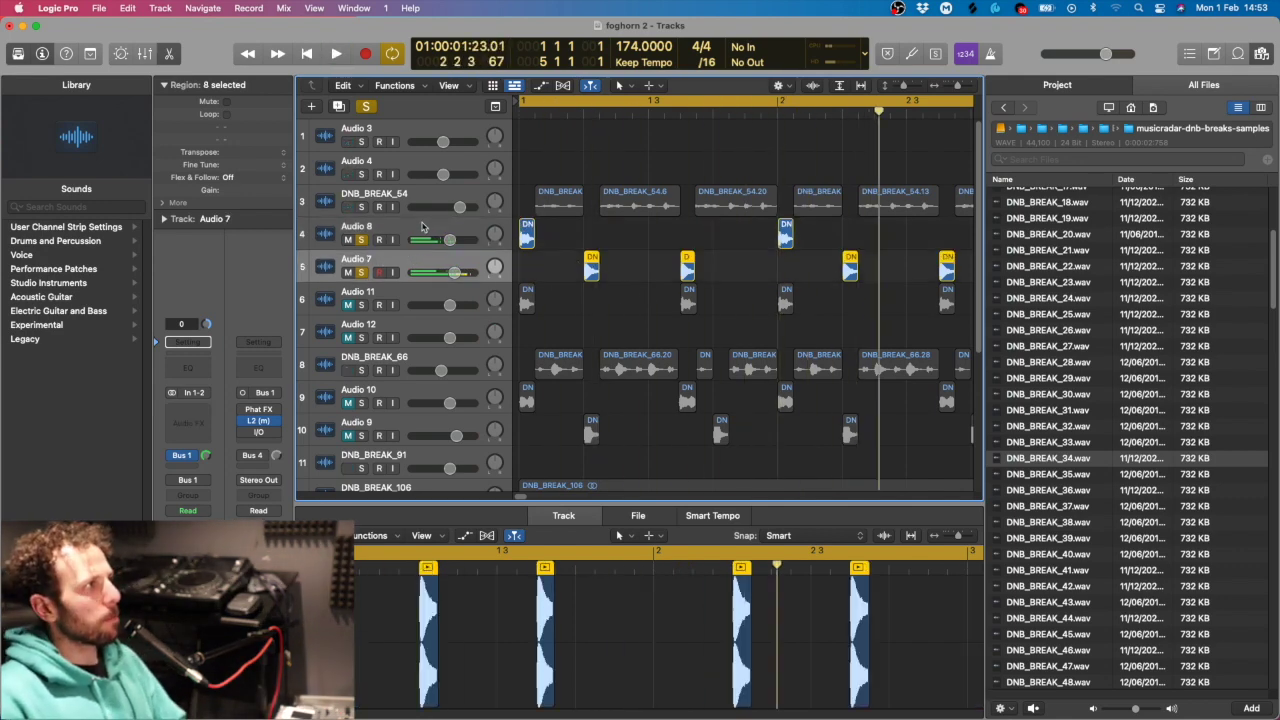
pyautogui.click(422, 227)
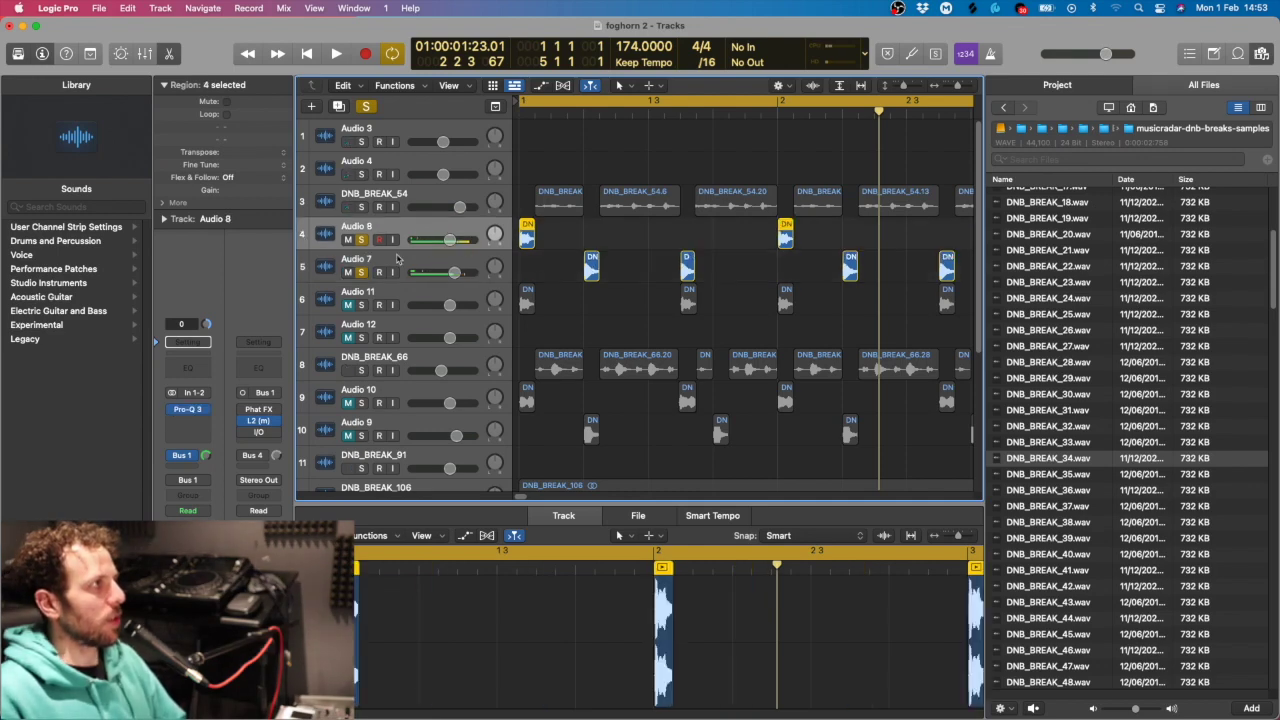
pyautogui.click(428, 262)
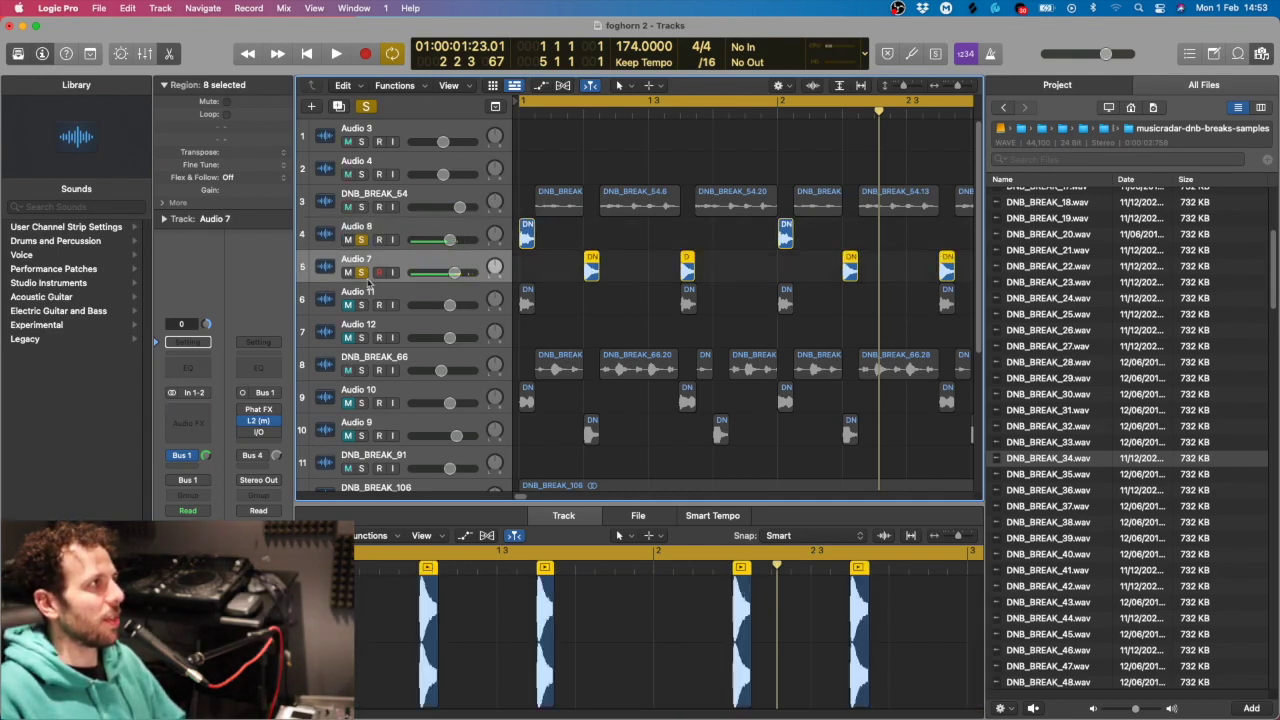
# Play DNB_BREAK_54 soloed on its own and review its Pro-Q 3 low-cut curve, closing the EQ
pyautogui.click(362, 272)
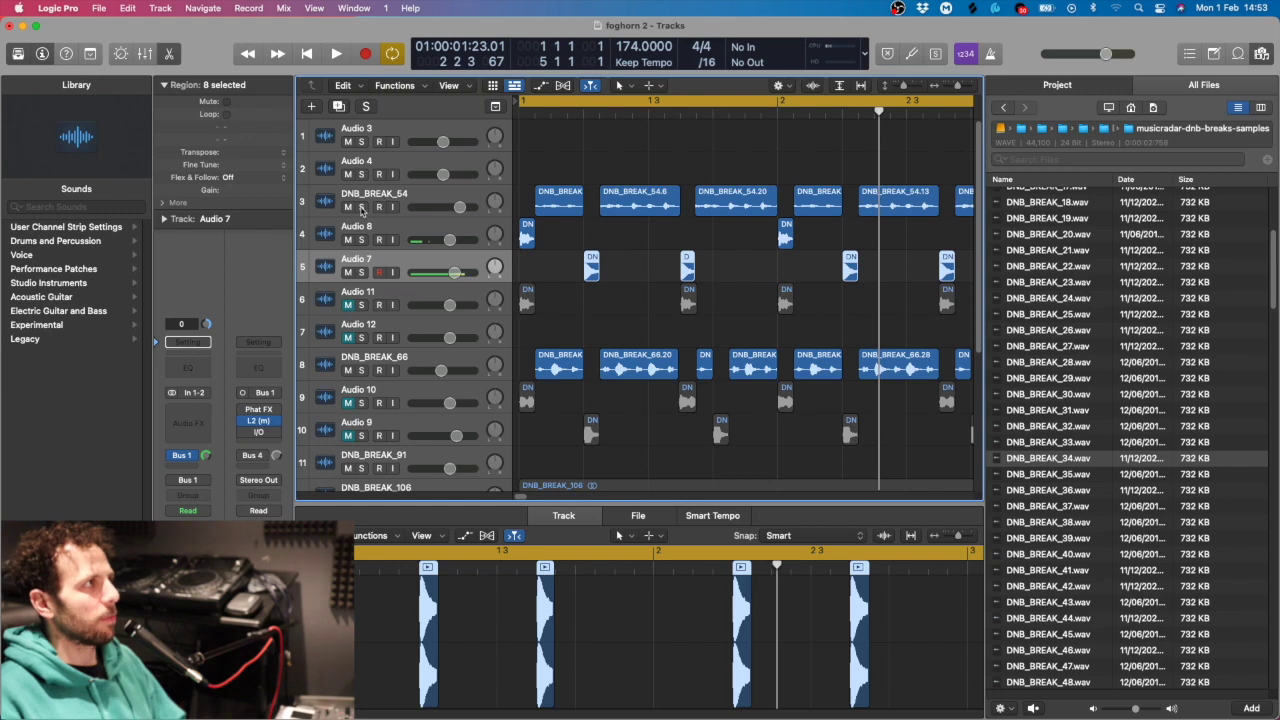
pyautogui.press('space')
pyautogui.click(362, 207)
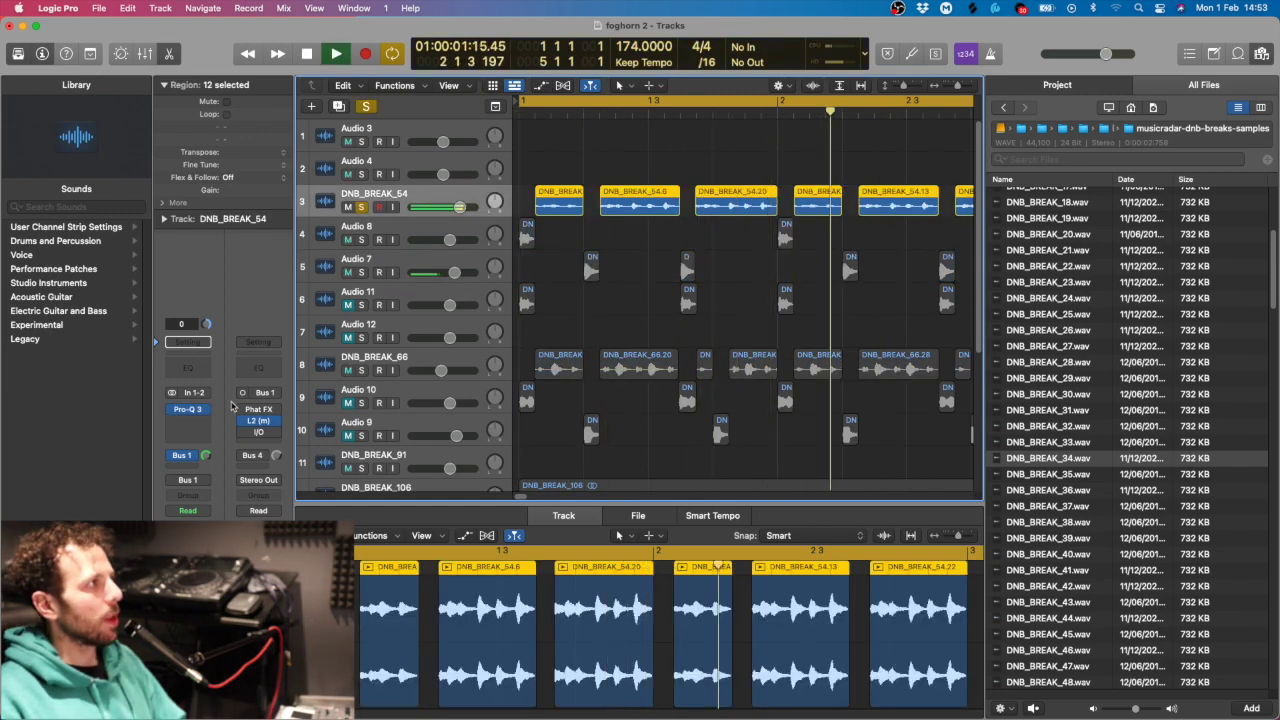
pyautogui.moveTo(195, 416)
pyautogui.press('space')
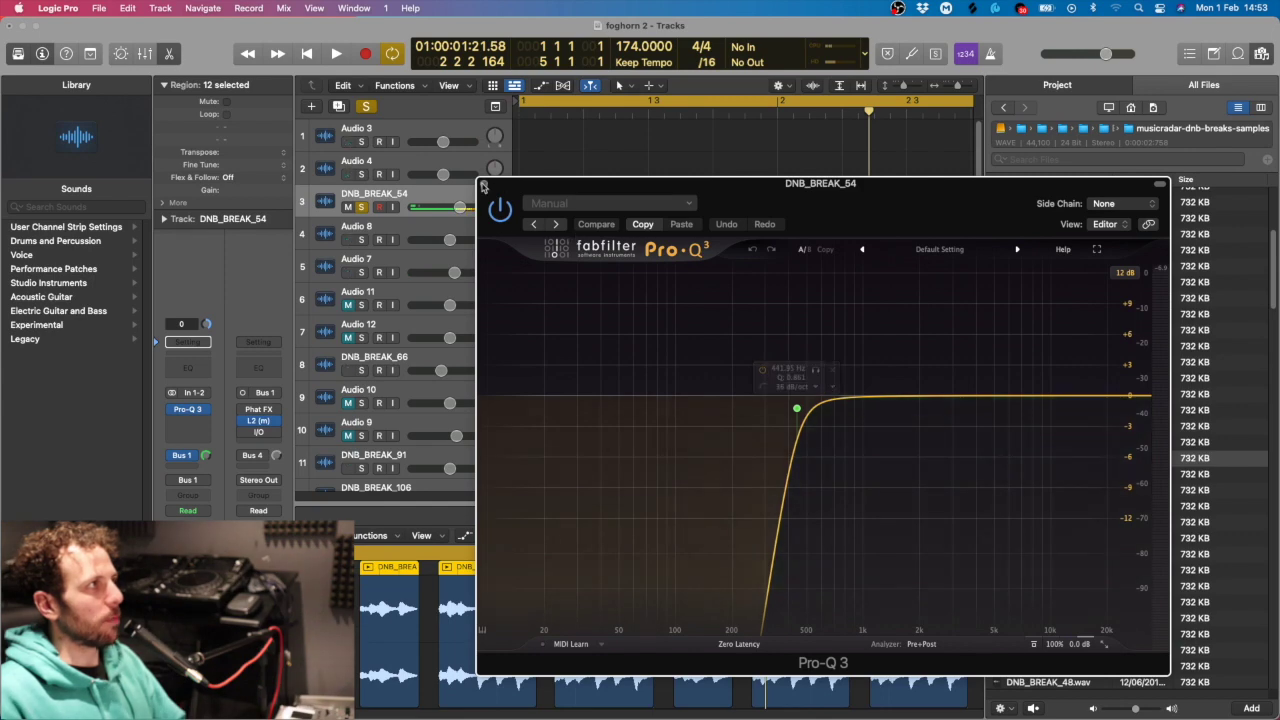
pyautogui.click(484, 184)
# Review the Pro-Q 3 EQ curve on the Audio 8 track and close the plug-in
pyautogui.click(427, 229)
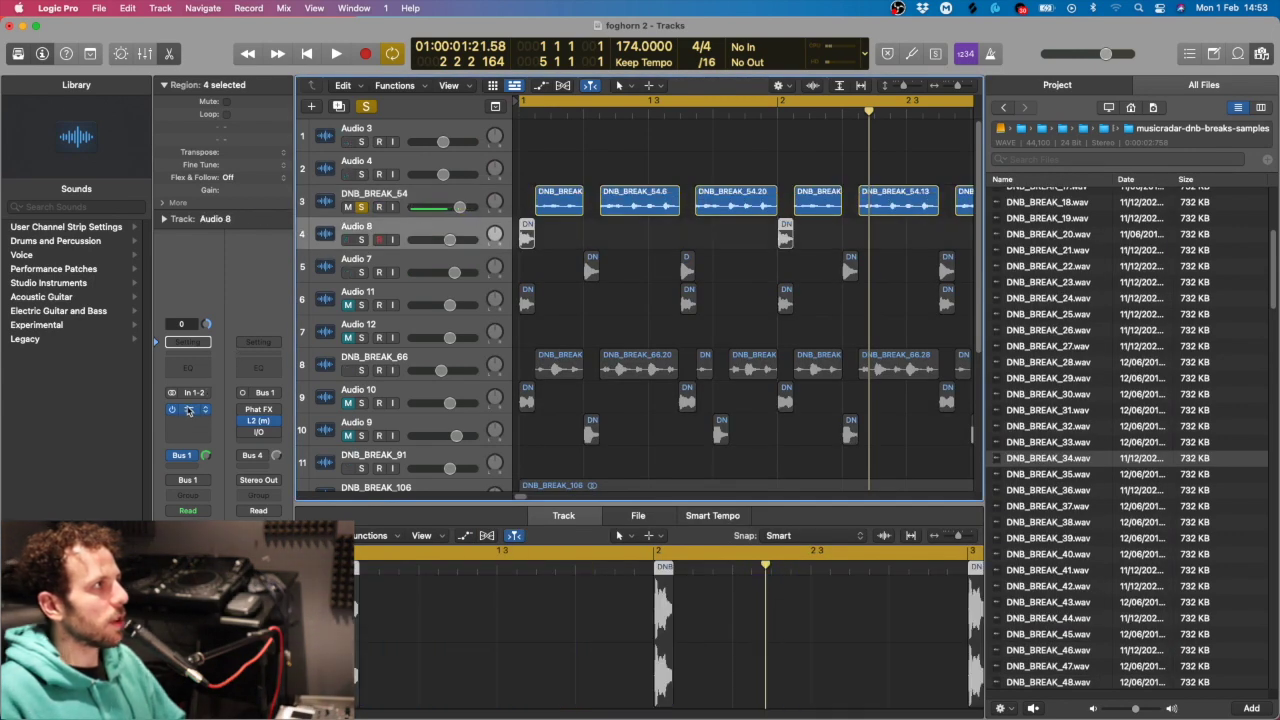
pyautogui.click(190, 410)
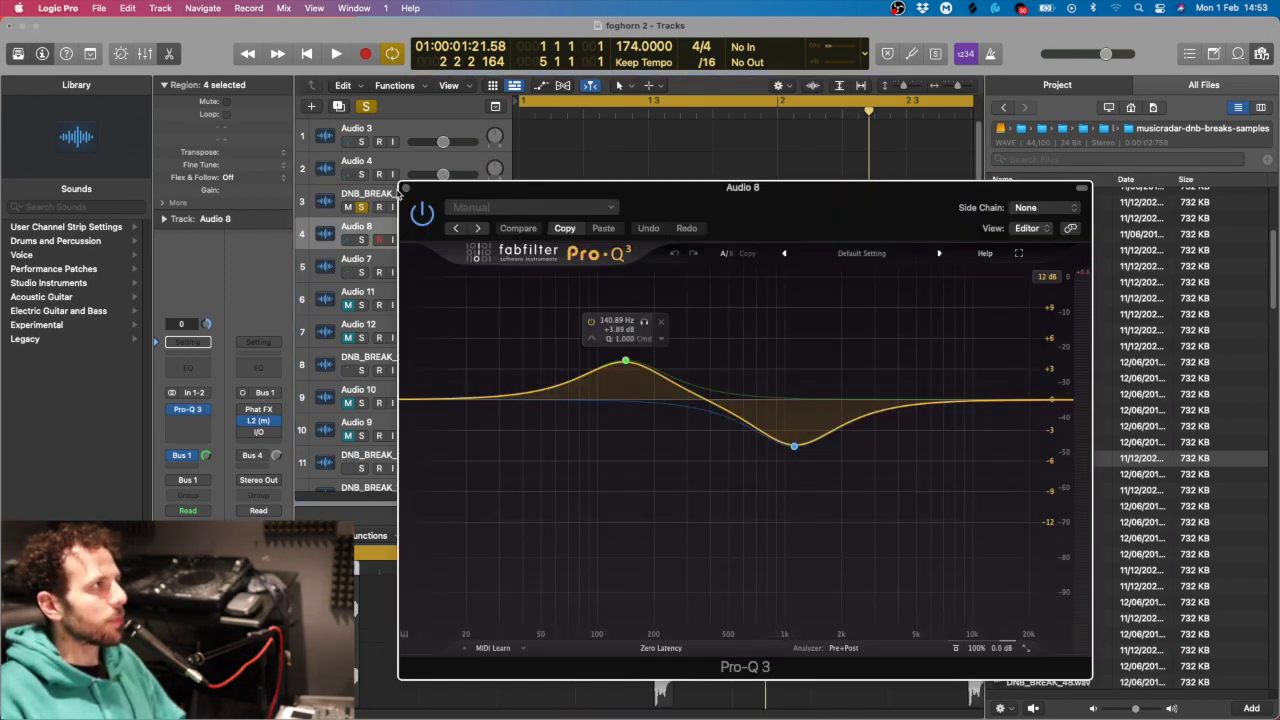
pyautogui.click(404, 188)
# Clear the solo and play the unmuted drum tracks together briefly
pyautogui.moveTo(361, 272)
pyautogui.mouseDown()
pyautogui.moveTo(362, 212)
pyautogui.moveTo(361, 272)
pyautogui.mouseUp()
pyautogui.press('space')
pyautogui.press('space')
pyautogui.scroll(-1, 645, 323)
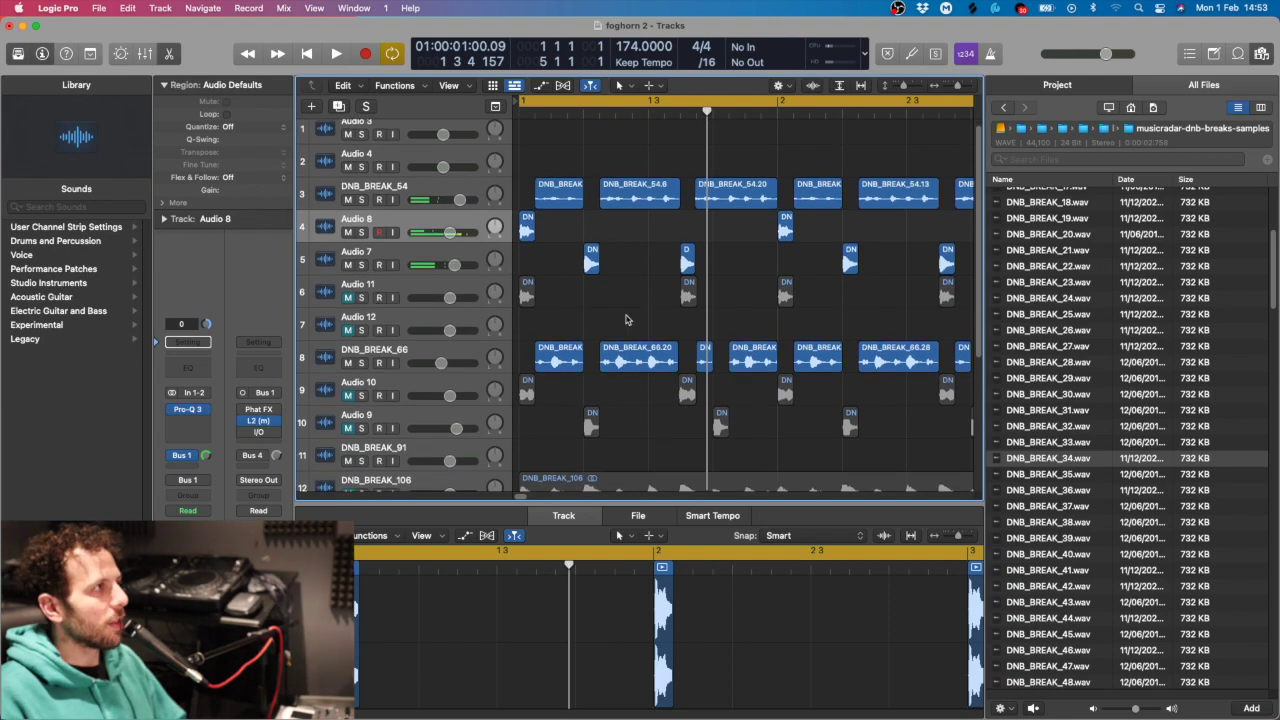
# Solo the DNB_BREAK_66, Audio 10 and Audio 9 tracks and play them together
pyautogui.scroll(-1, 425, 296)
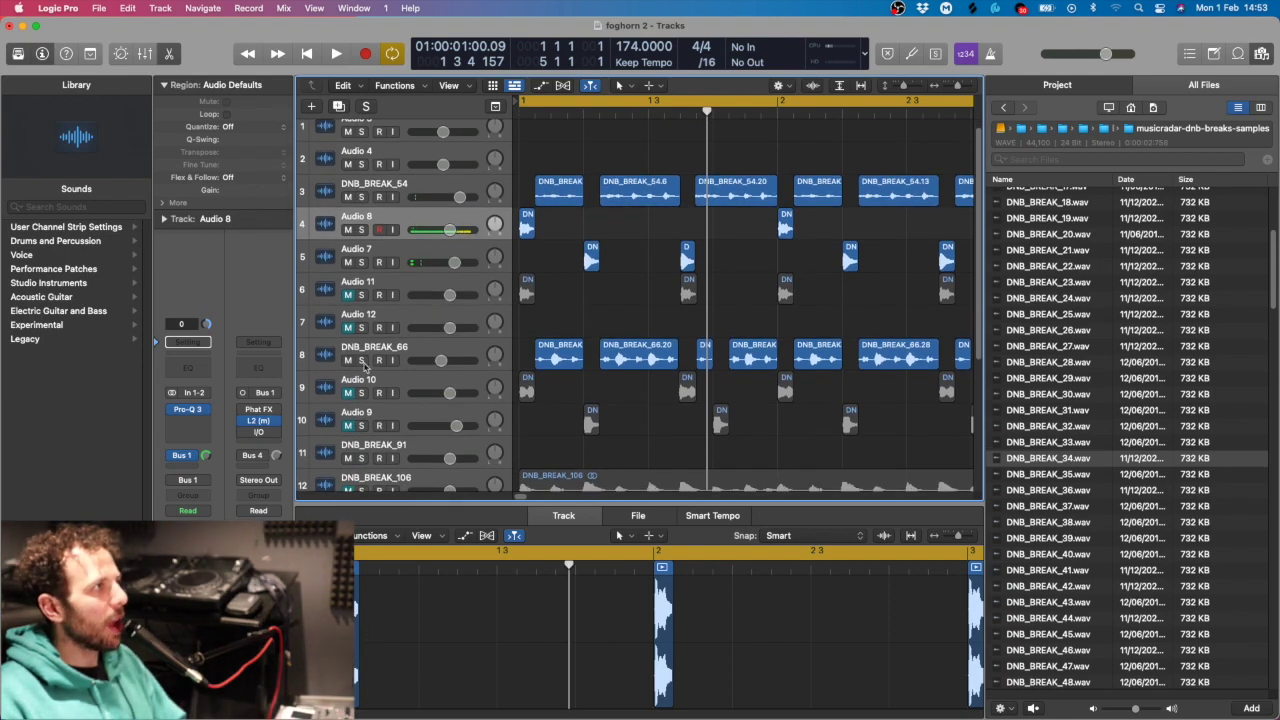
pyautogui.press('space')
pyautogui.press('space')
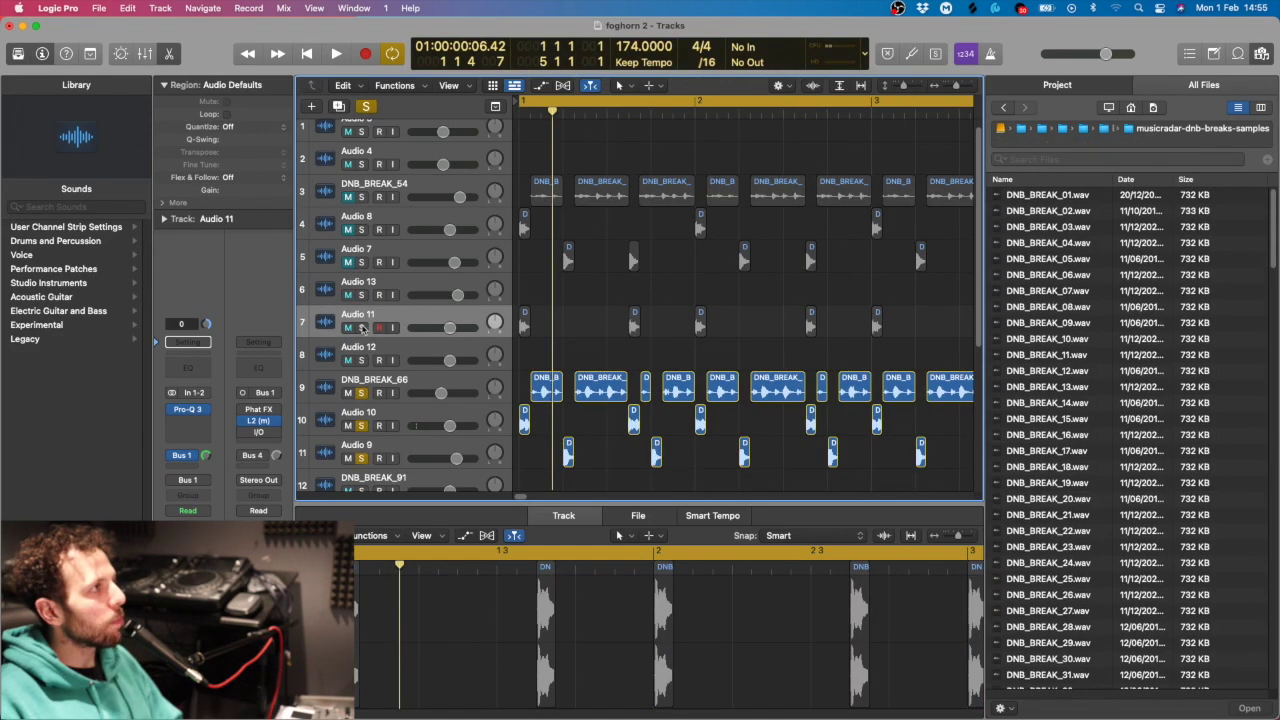
# Add Audio 11 to the soloed DNB_BREAK_66, Audio 10 and Audio 9 tracks and play the combination
pyautogui.press('space')
pyautogui.scroll(-1, 566, 383)
pyautogui.press('s')
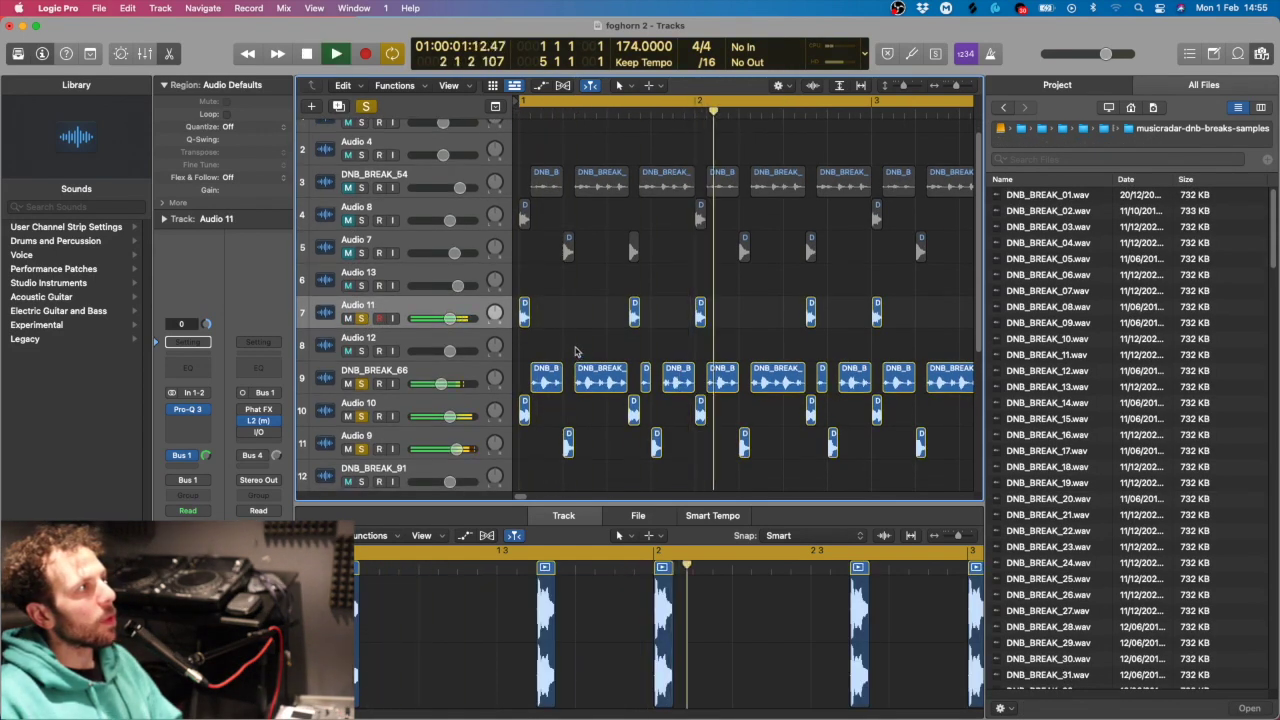
pyautogui.press('space')
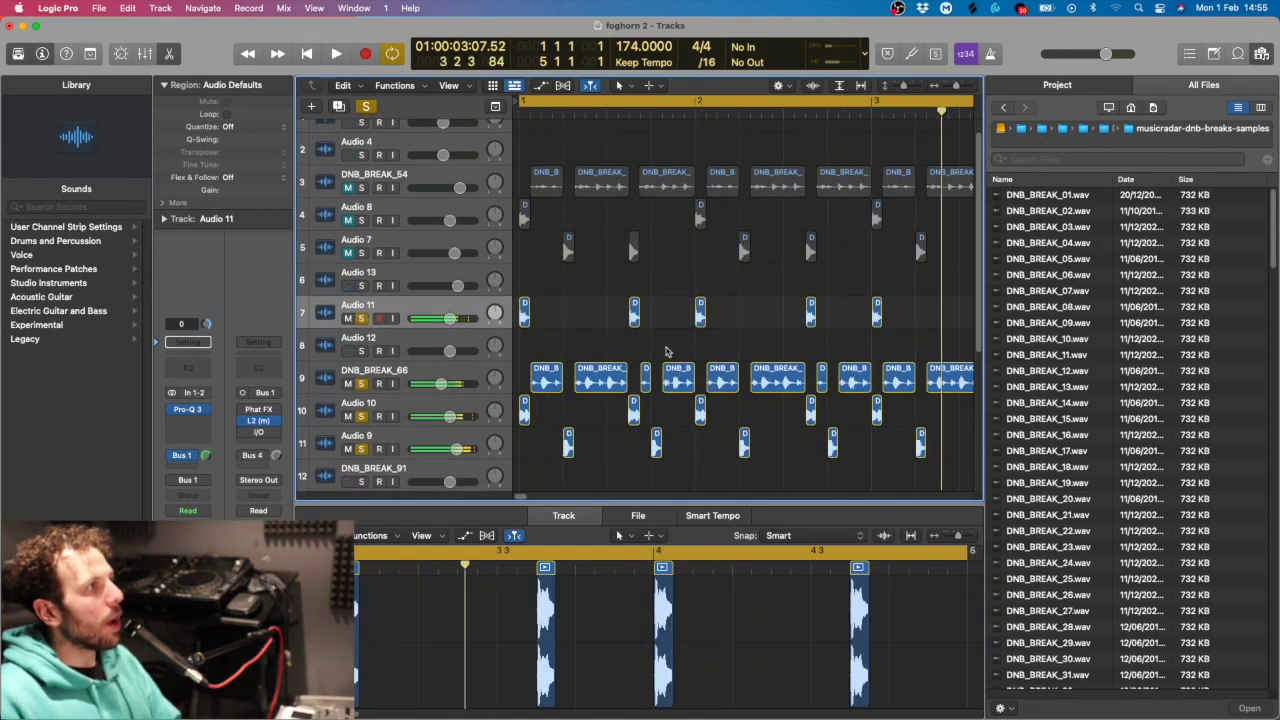
# Clear the track solos, show the mixer and solo the DRUM BUS channel
pyautogui.scroll(-3, 668, 350)
pyautogui.scroll(-2, 664, 347)
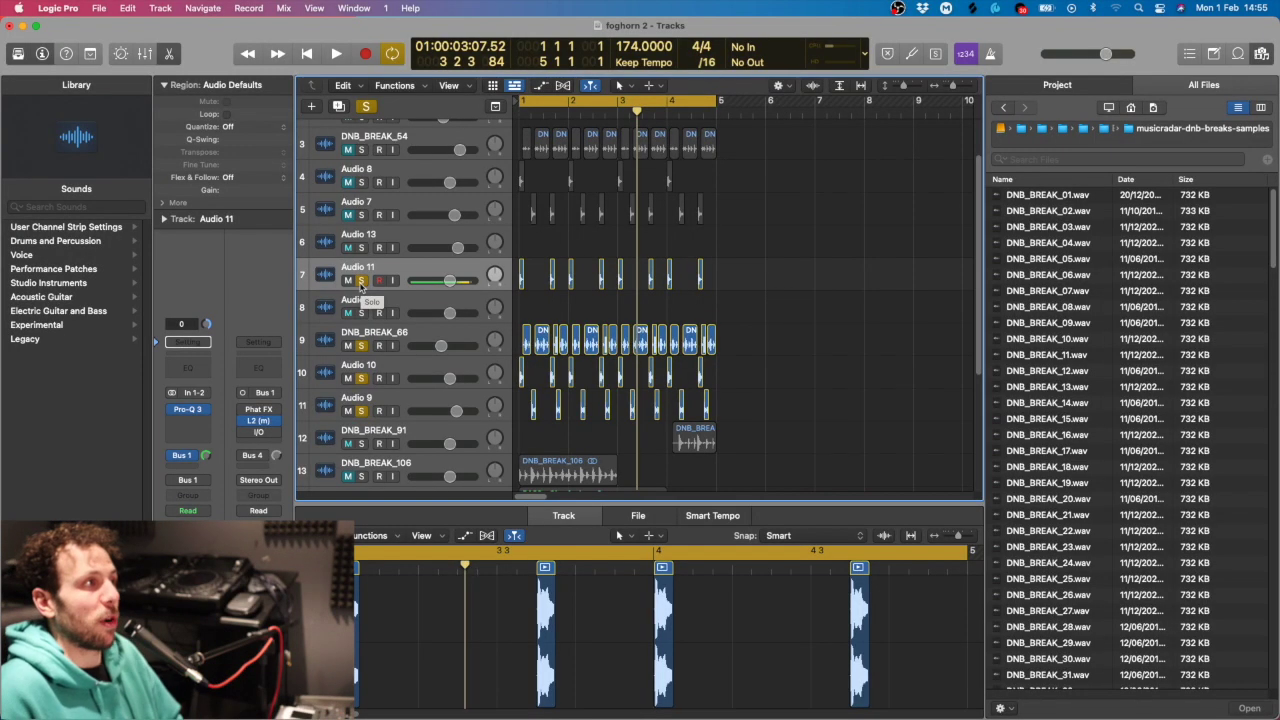
pyautogui.click(361, 281)
pyautogui.scroll(1, 549, 312)
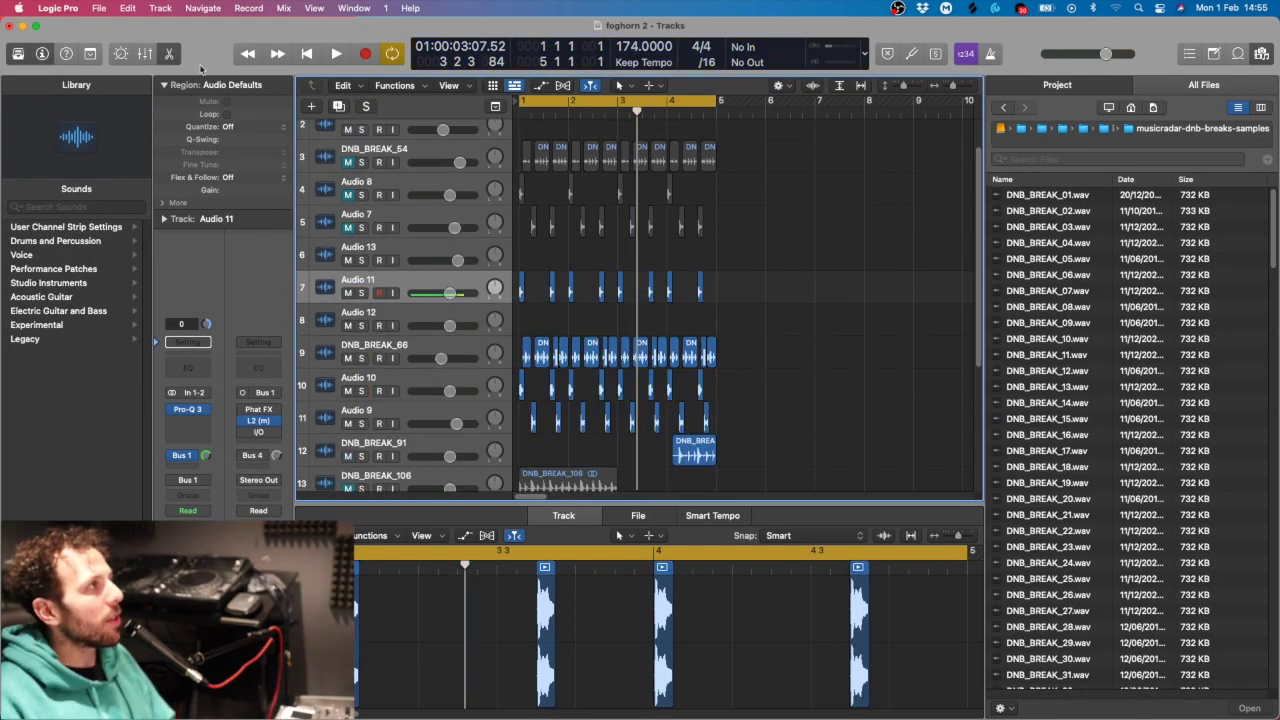
pyautogui.click(143, 55)
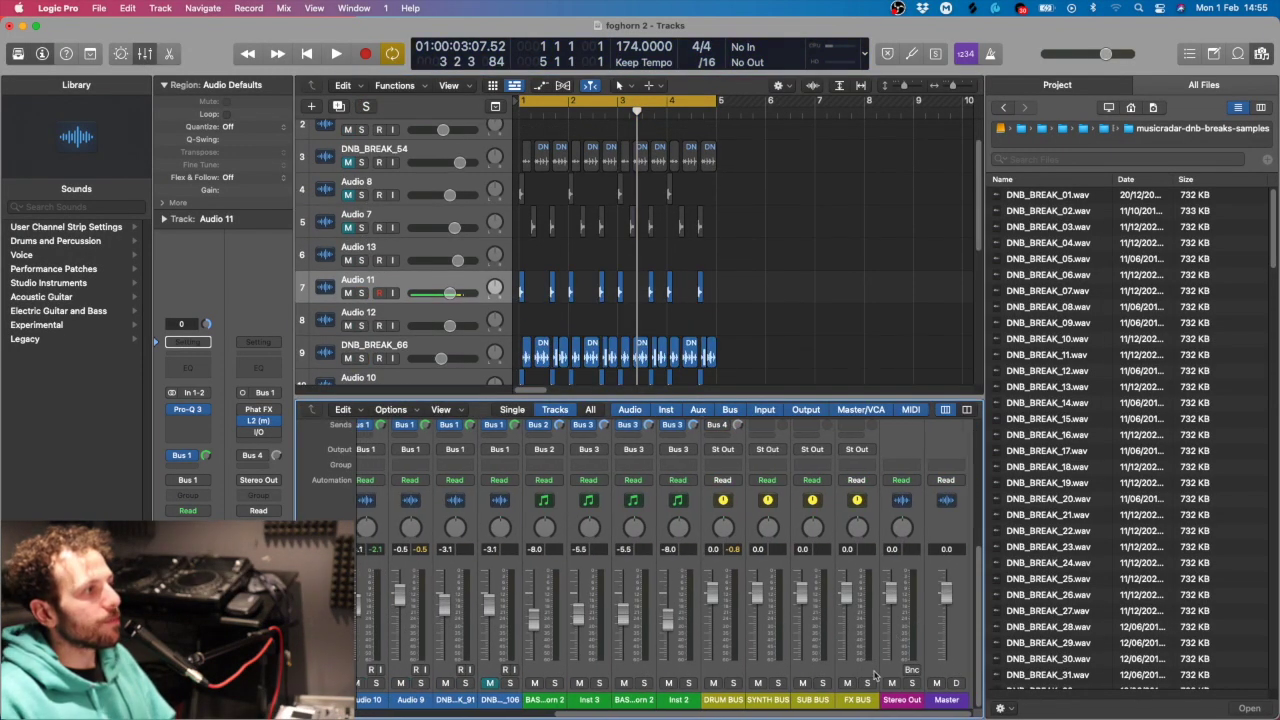
pyautogui.click(738, 683)
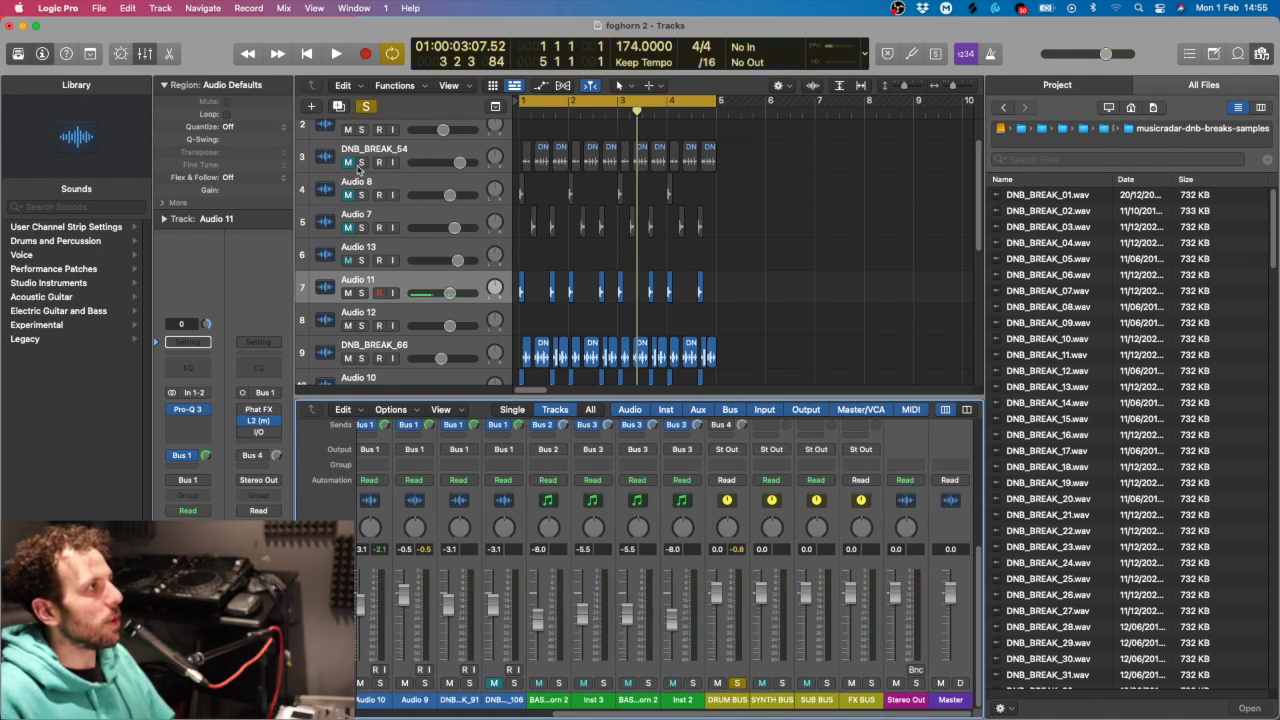
# Unmute DNB_BREAK_54, Audio 8 and Audio 7, mute Audio 11, Audio 10 and Audio 9, and play the drums
pyautogui.click(358, 170)
pyautogui.scroll(-2, 362, 280)
pyautogui.press('space')
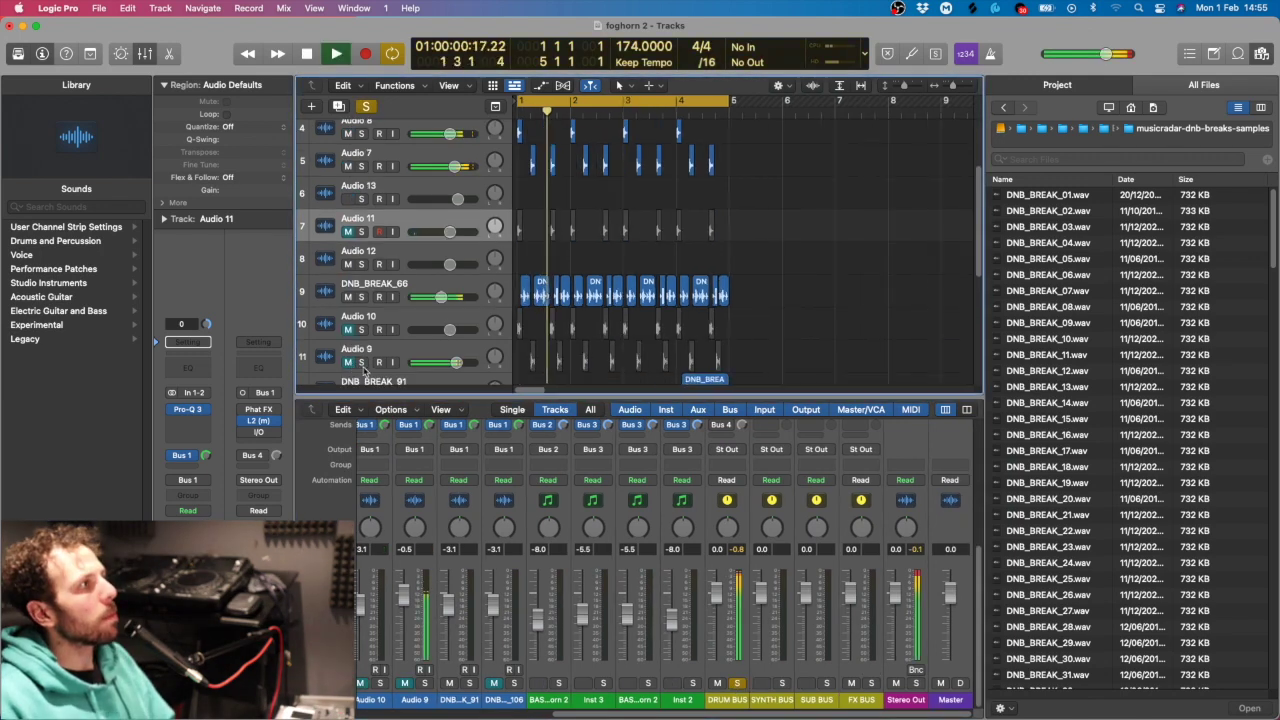
pyautogui.press('super+Right')
pyautogui.scroll(2, 400, 350)
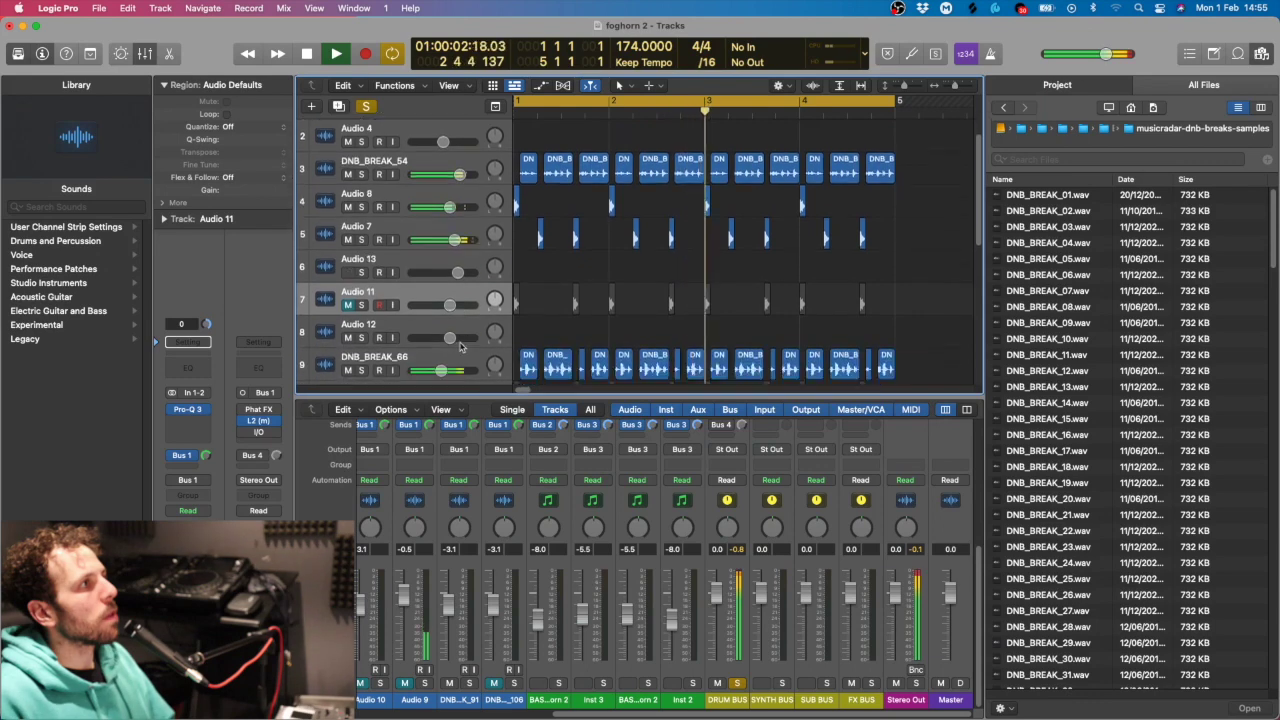
# Play the soloed drum bus and look through the layered break and one-shot tracks down to DNB_BREAK_91
pyautogui.scroll(-2, 465, 345)
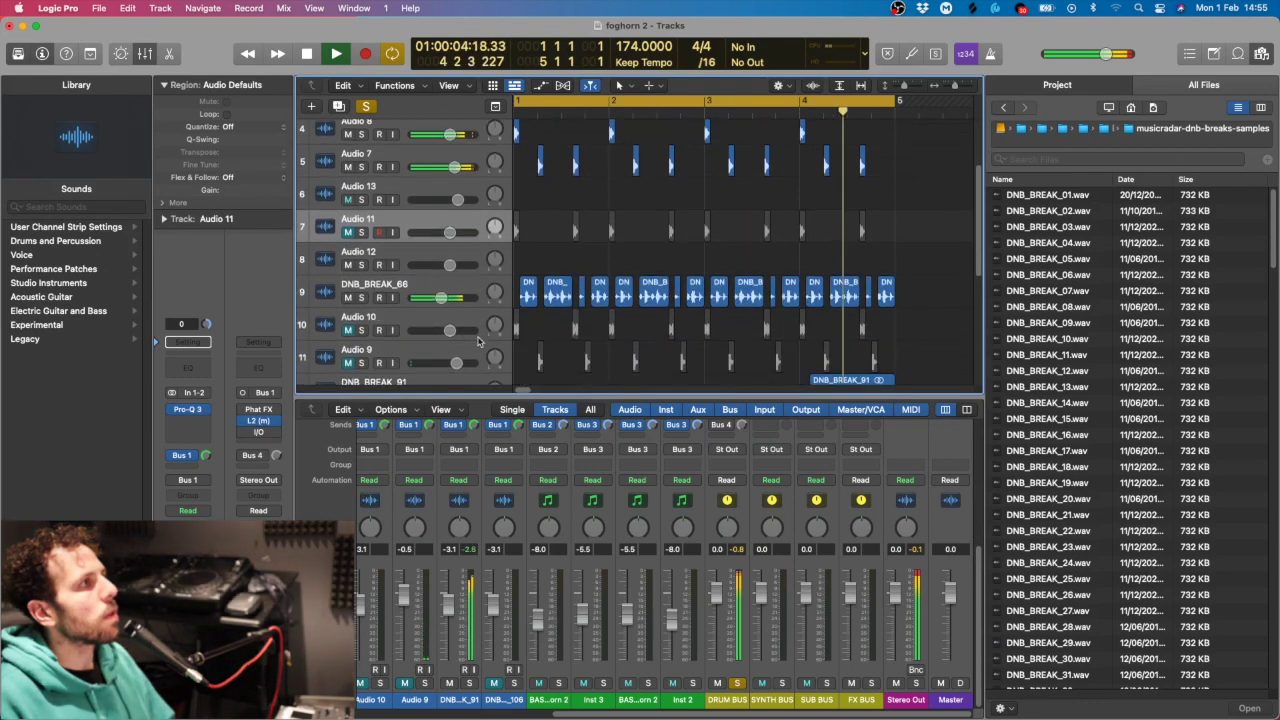
pyautogui.scroll(-1, 838, 325)
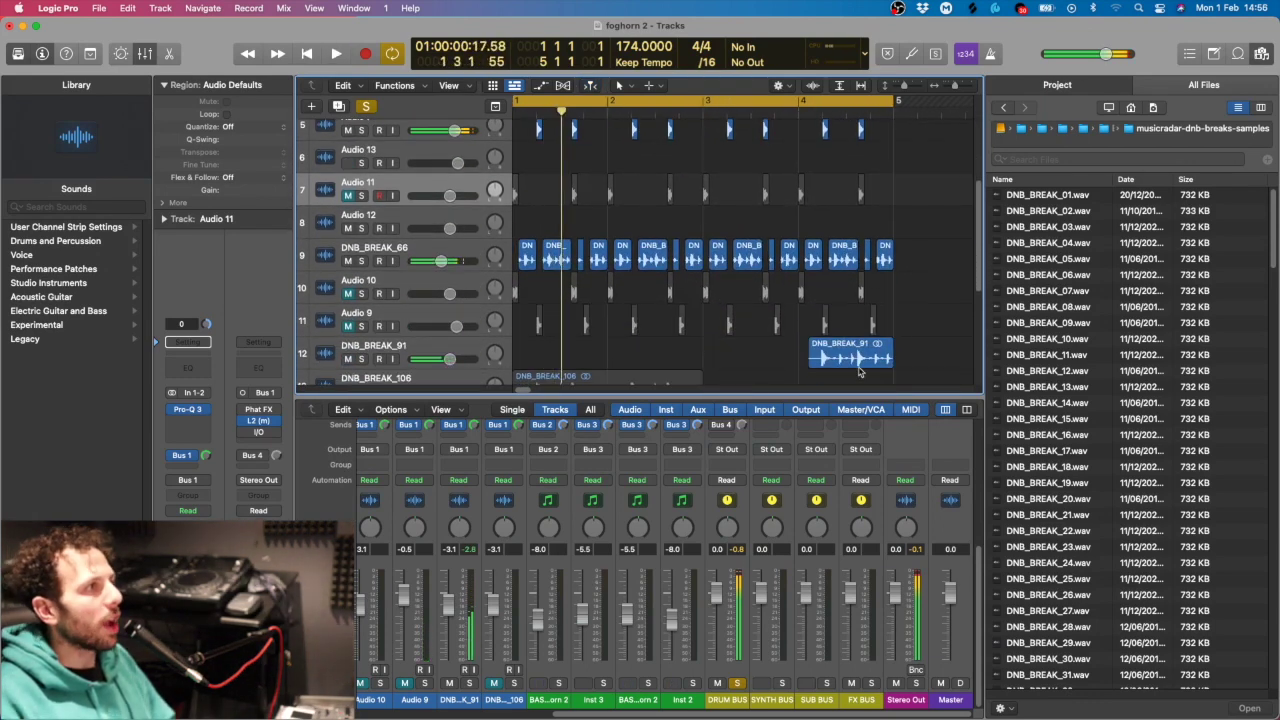
pyautogui.scroll(2, 825, 330)
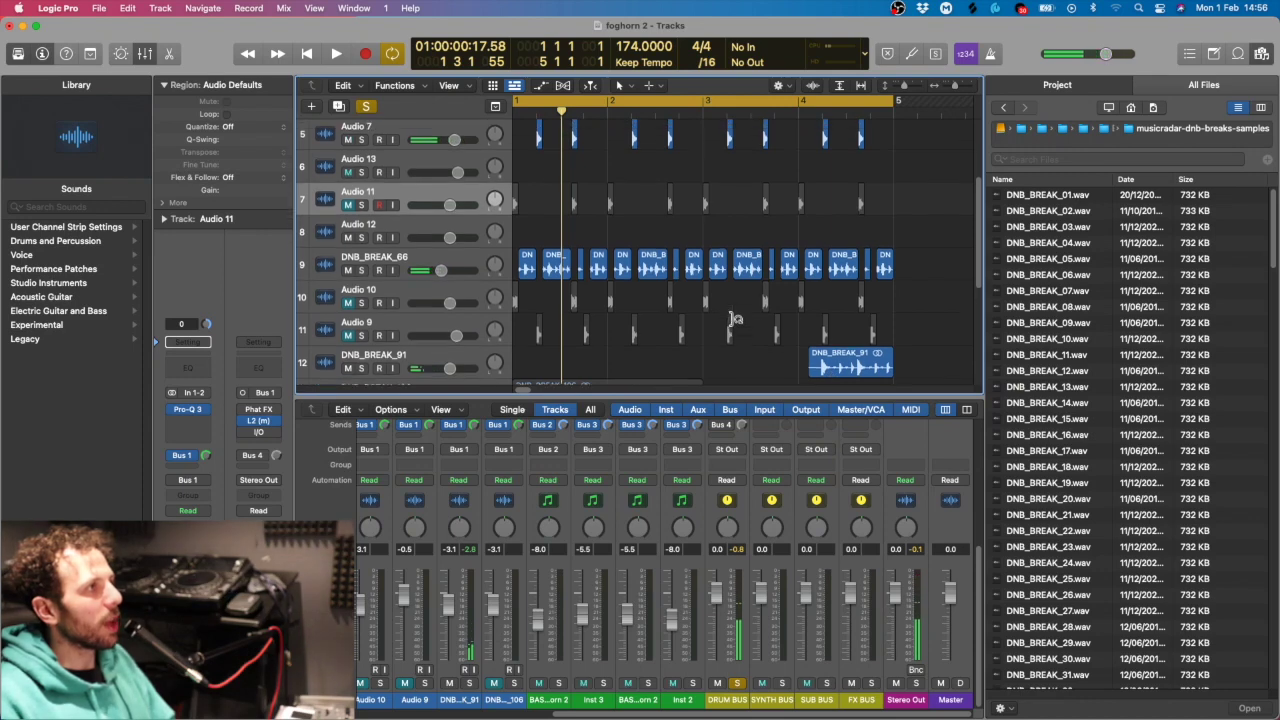
pyautogui.press('space')
pyautogui.press('space')
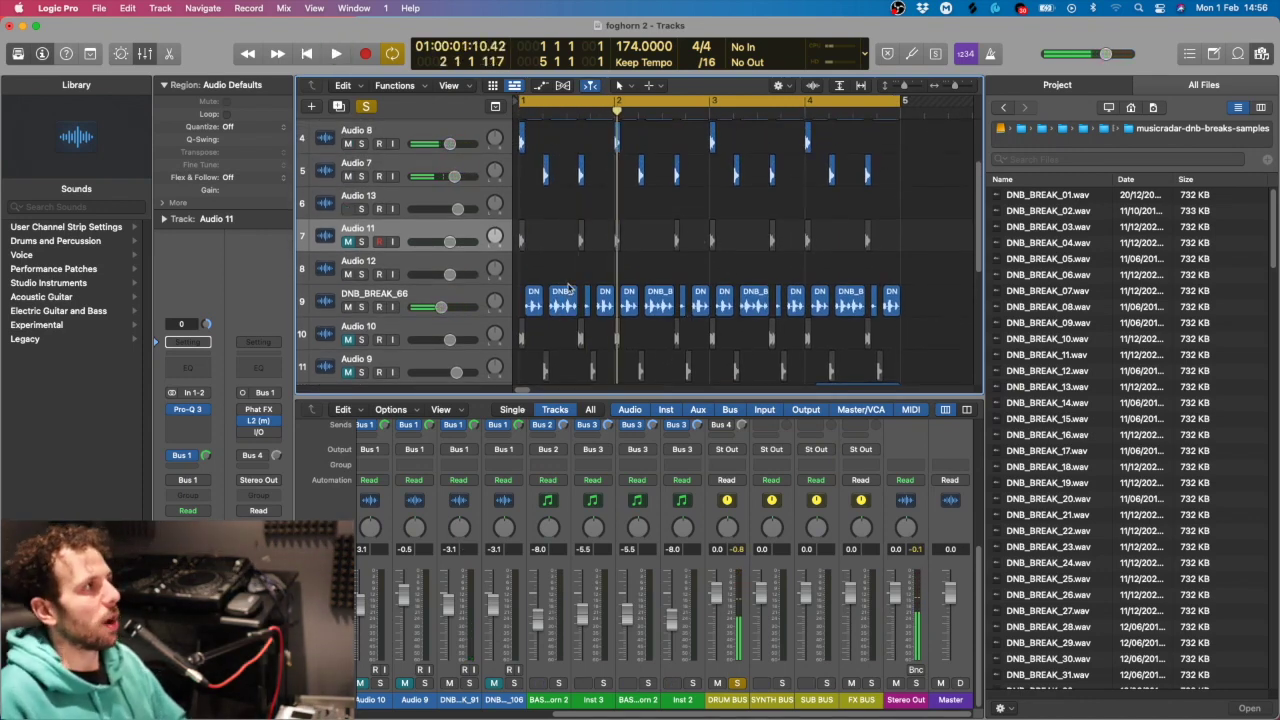
pyautogui.press('space')
# Review the effect inserts on the mixer's bus channels, clear the DRUM BUS solo and play the full mix
pyautogui.scroll(5, 826, 570)
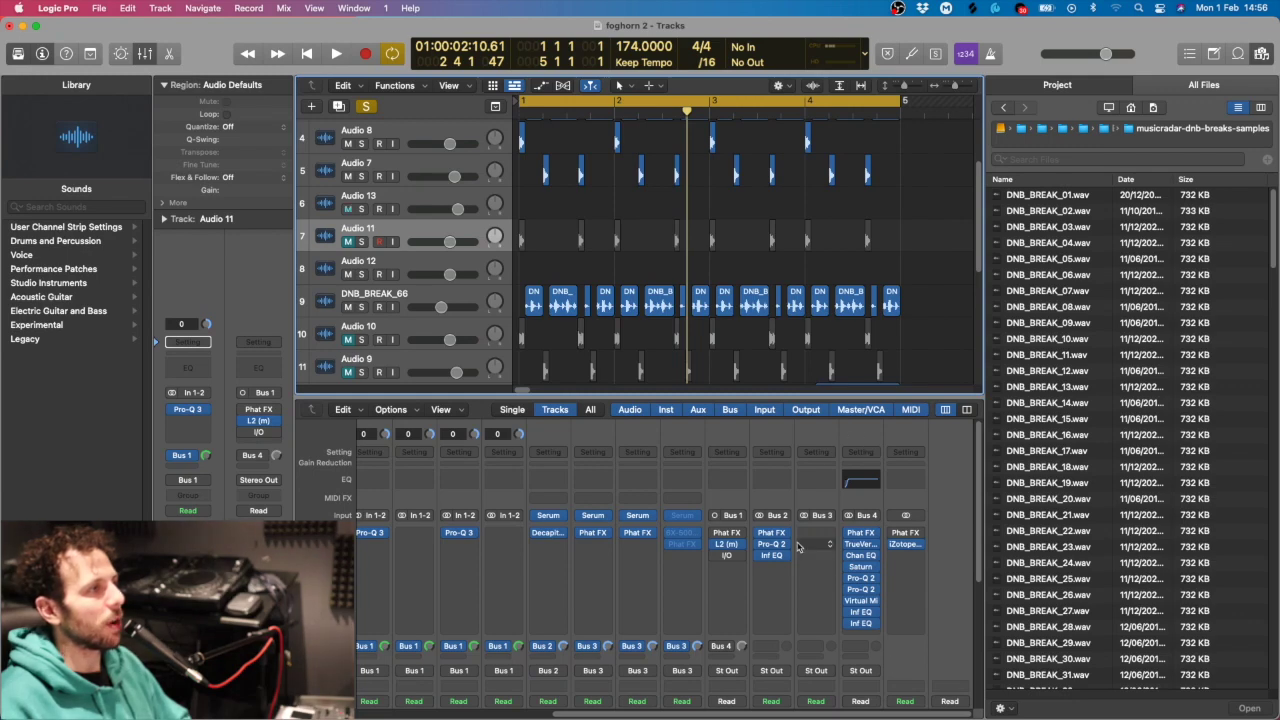
pyautogui.scroll(-3, 763, 452)
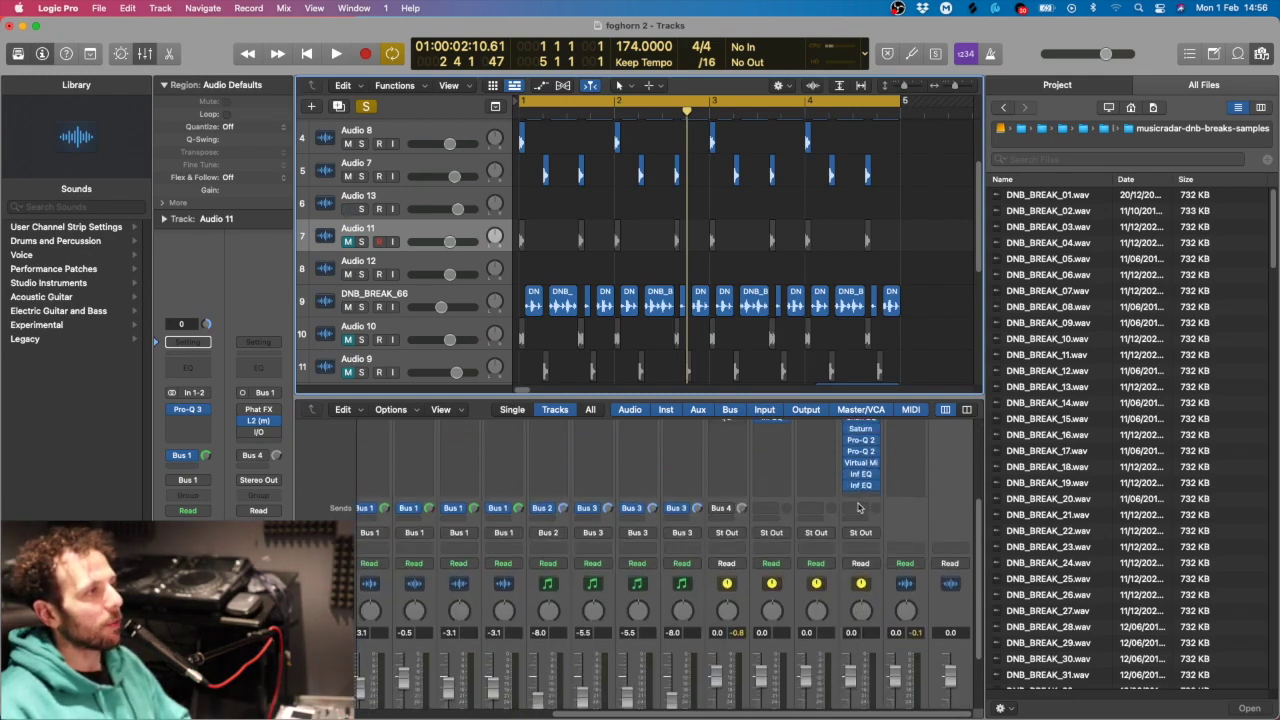
pyautogui.scroll(-5, 865, 495)
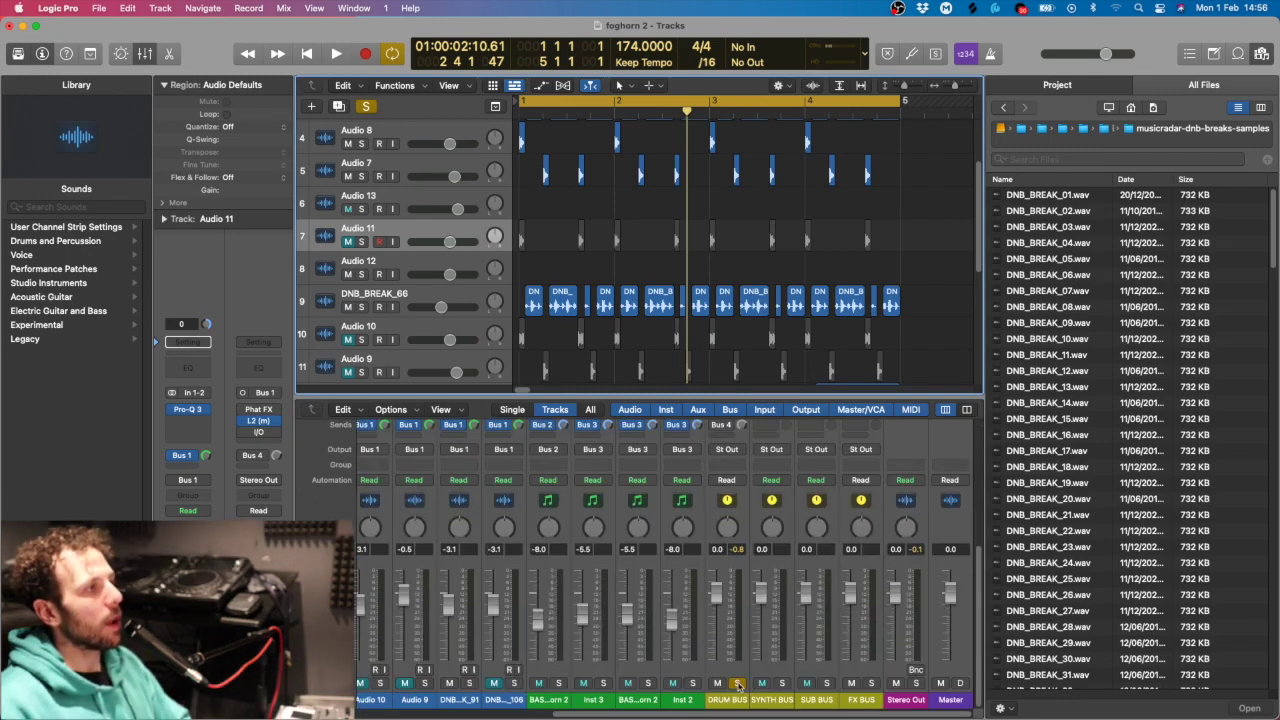
pyautogui.click(737, 684)
pyautogui.press('space')
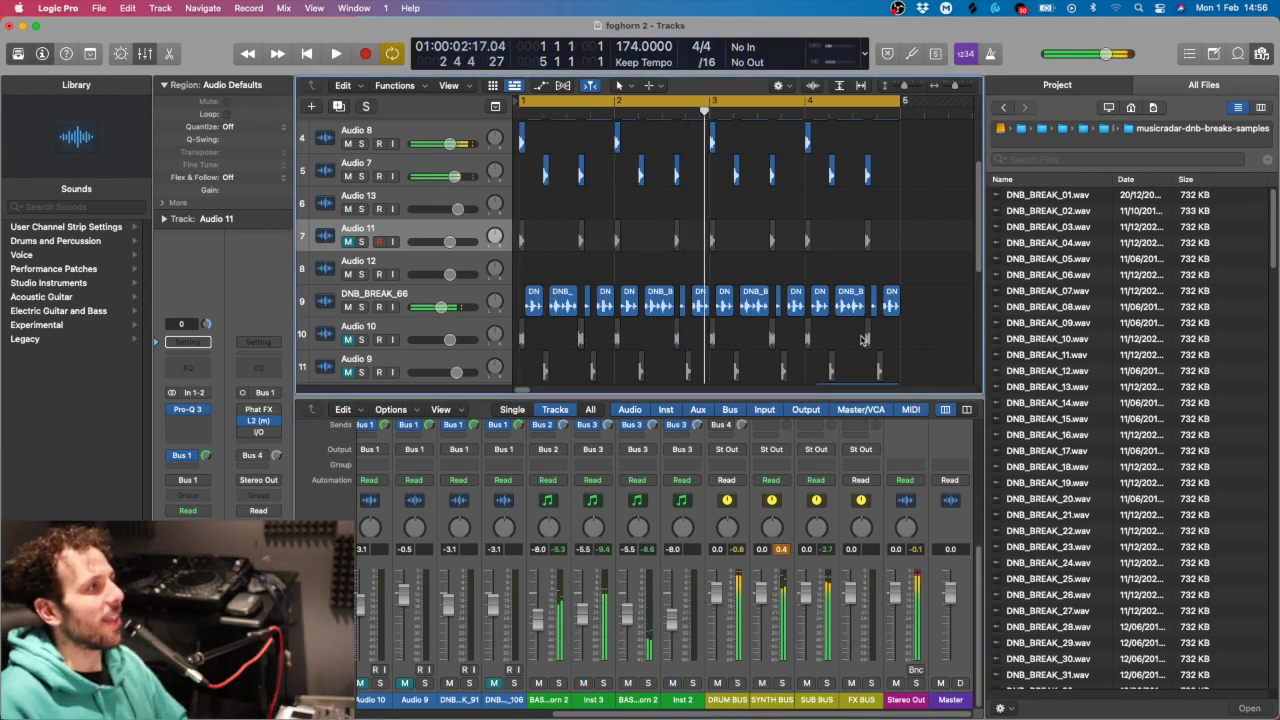
# Play the drums and bass together, hide the mixer and select the first BASS - Gino foghorn 2 track
pyautogui.scroll(-5, 863, 340)
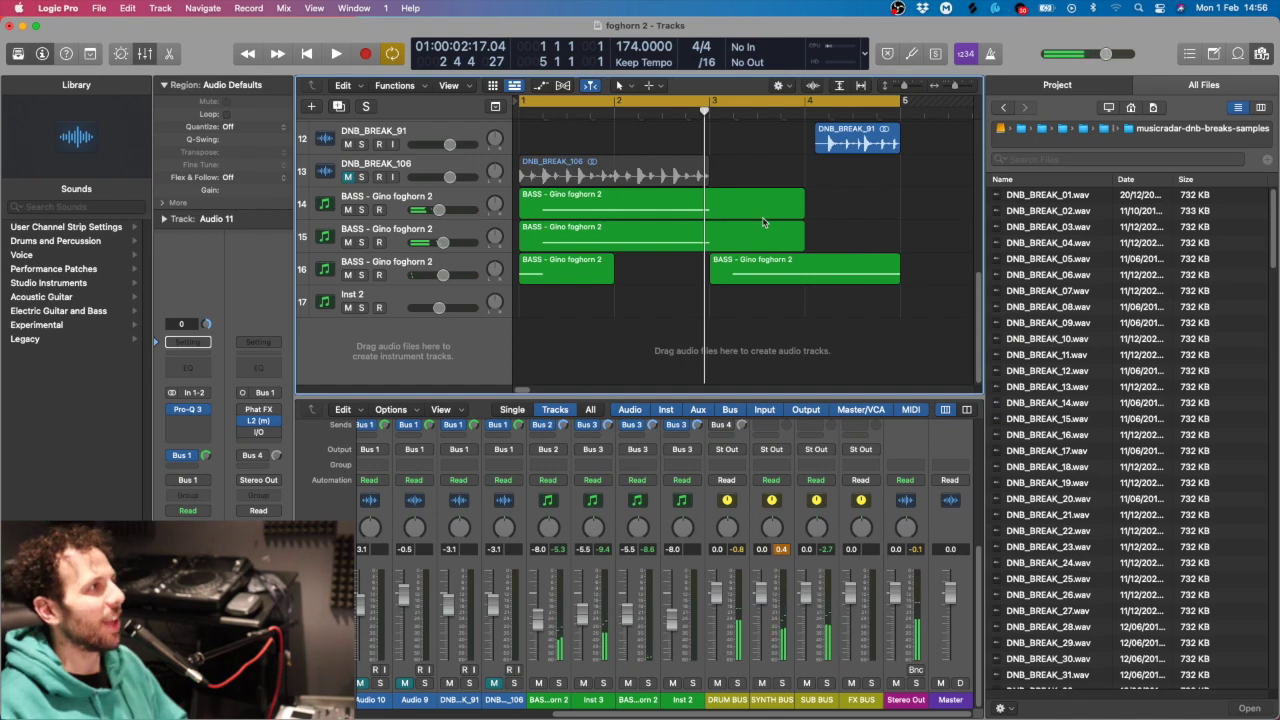
pyautogui.scroll(2, 763, 222)
pyautogui.press('space')
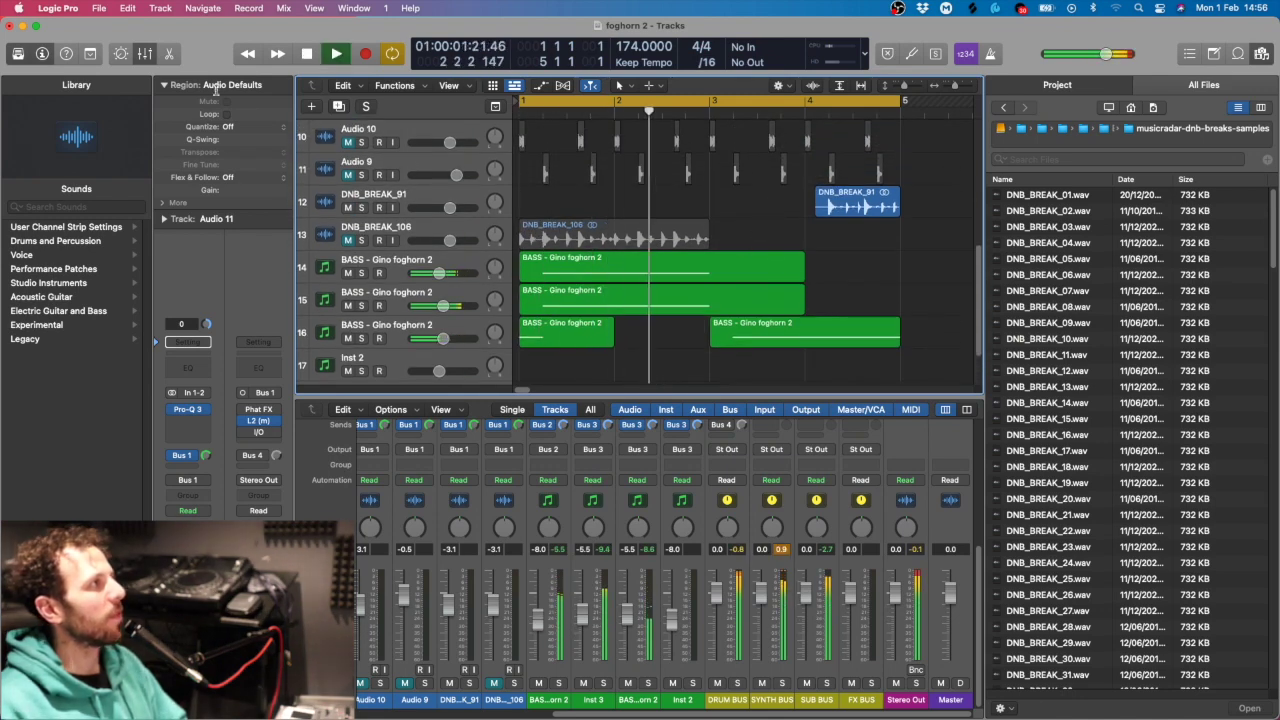
pyautogui.click(143, 54)
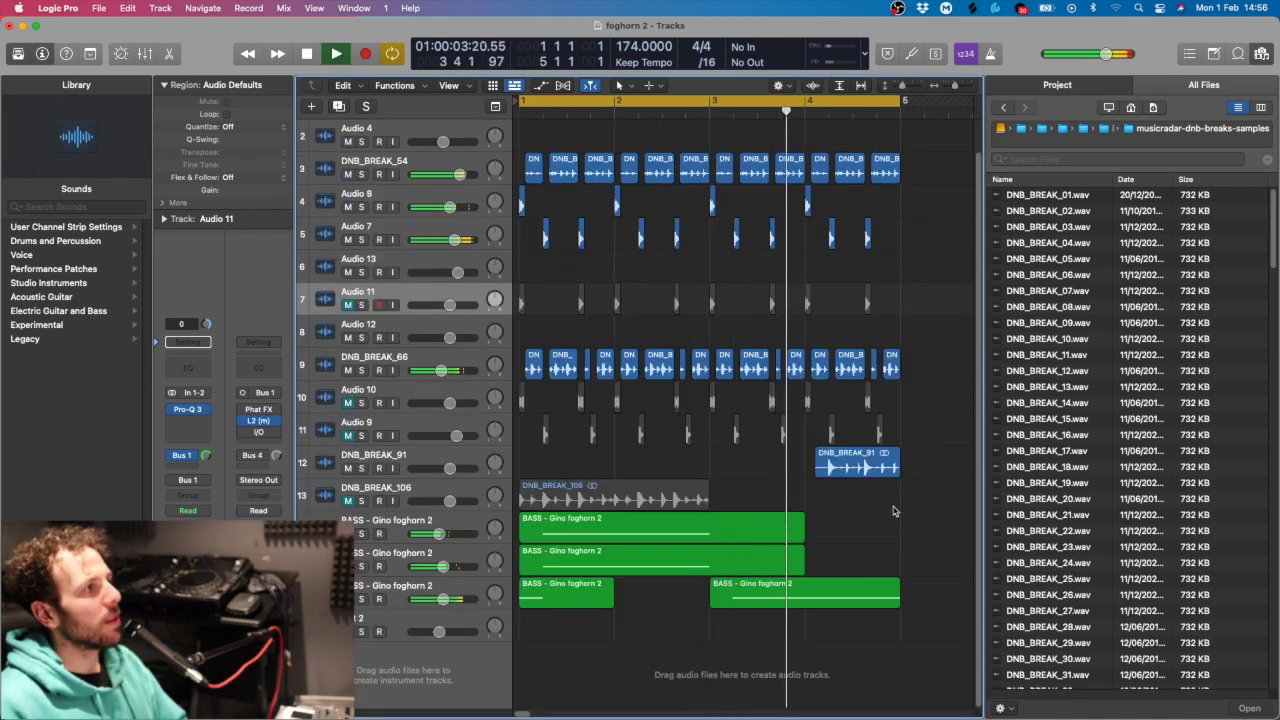
pyautogui.click(411, 532)
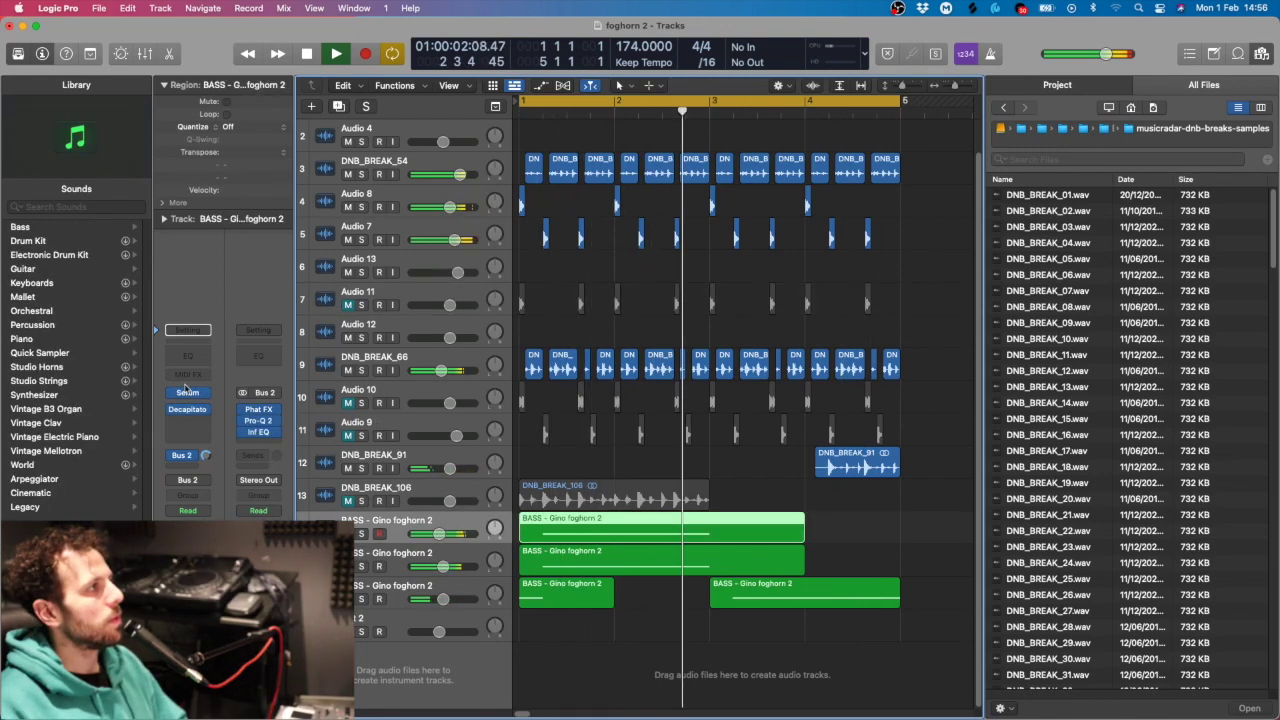
pyautogui.press('space')
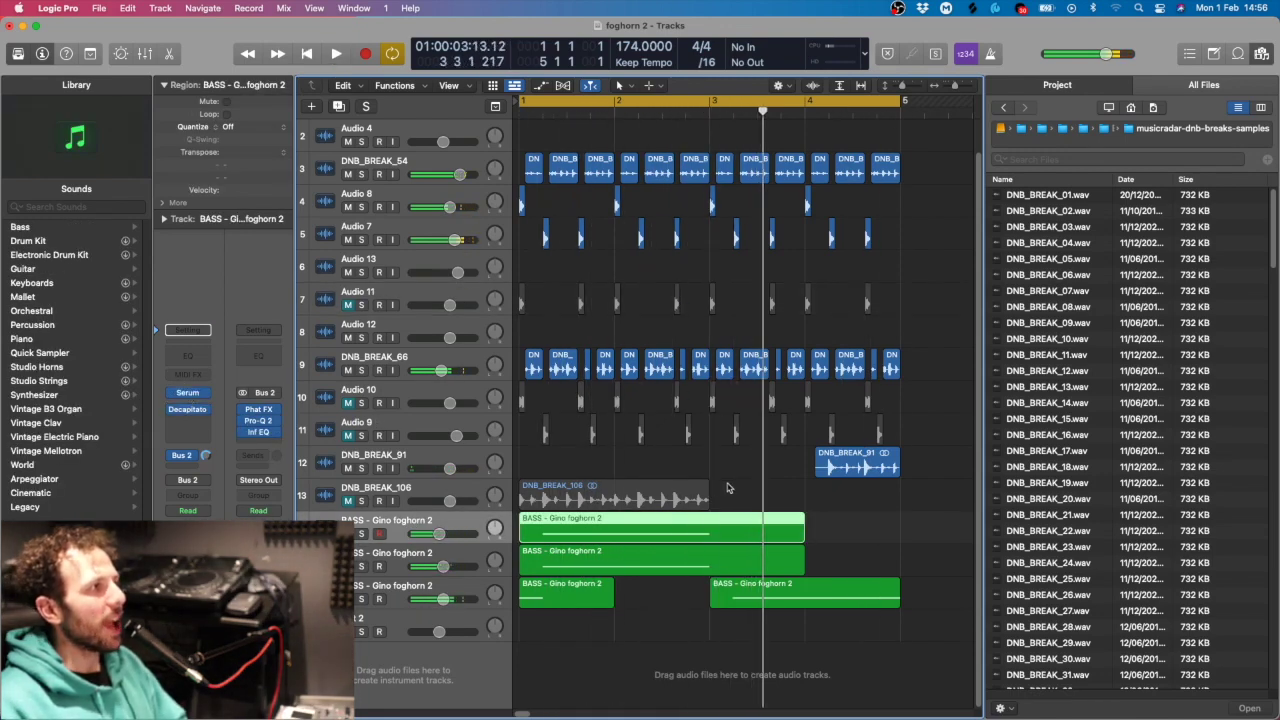
# Solo the first bass track, play it while comparing with its Decapitator effect bypassed, and close the plug-in
pyautogui.click(728, 488)
pyautogui.press('super+Right')
pyautogui.press('super+Right')
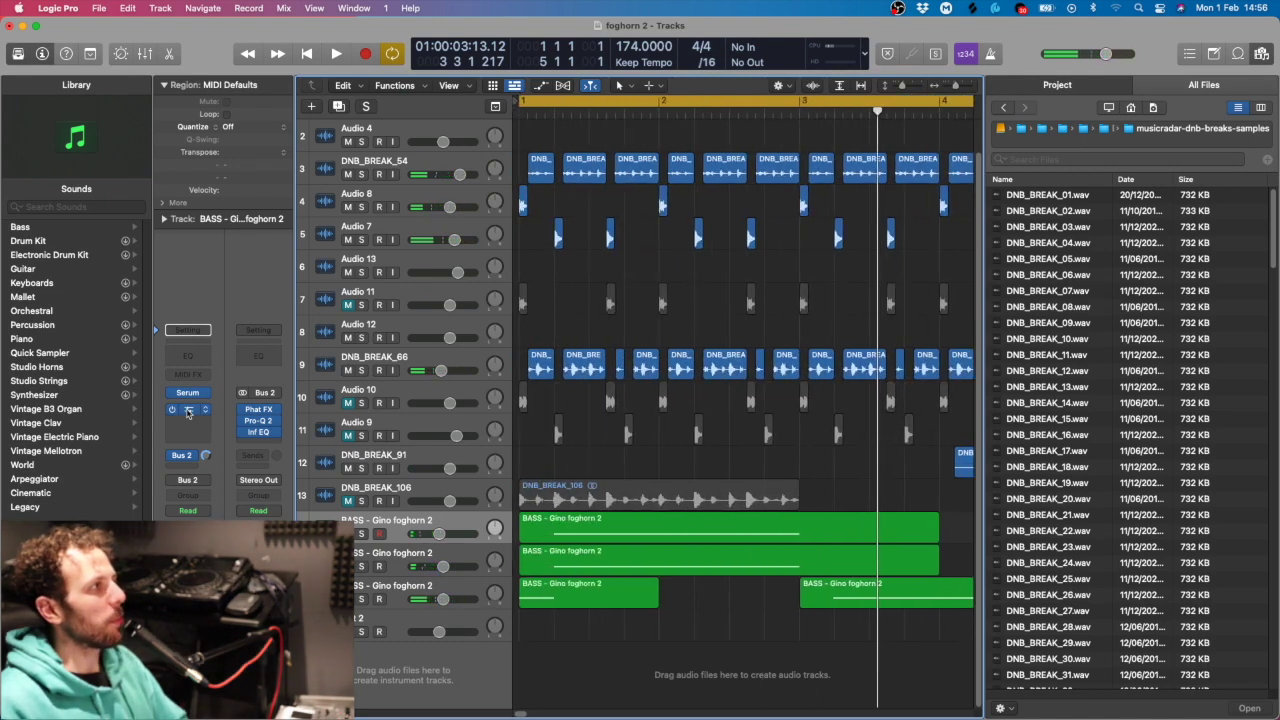
pyautogui.click(187, 409)
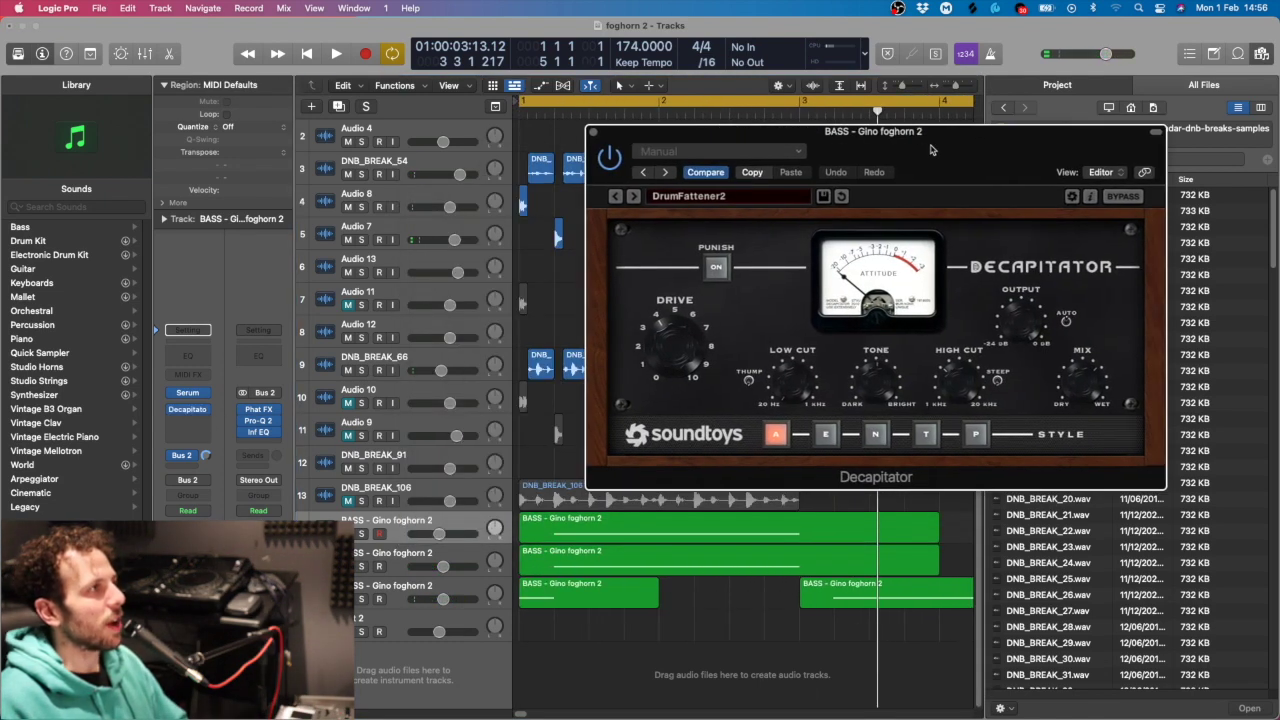
pyautogui.click(361, 533)
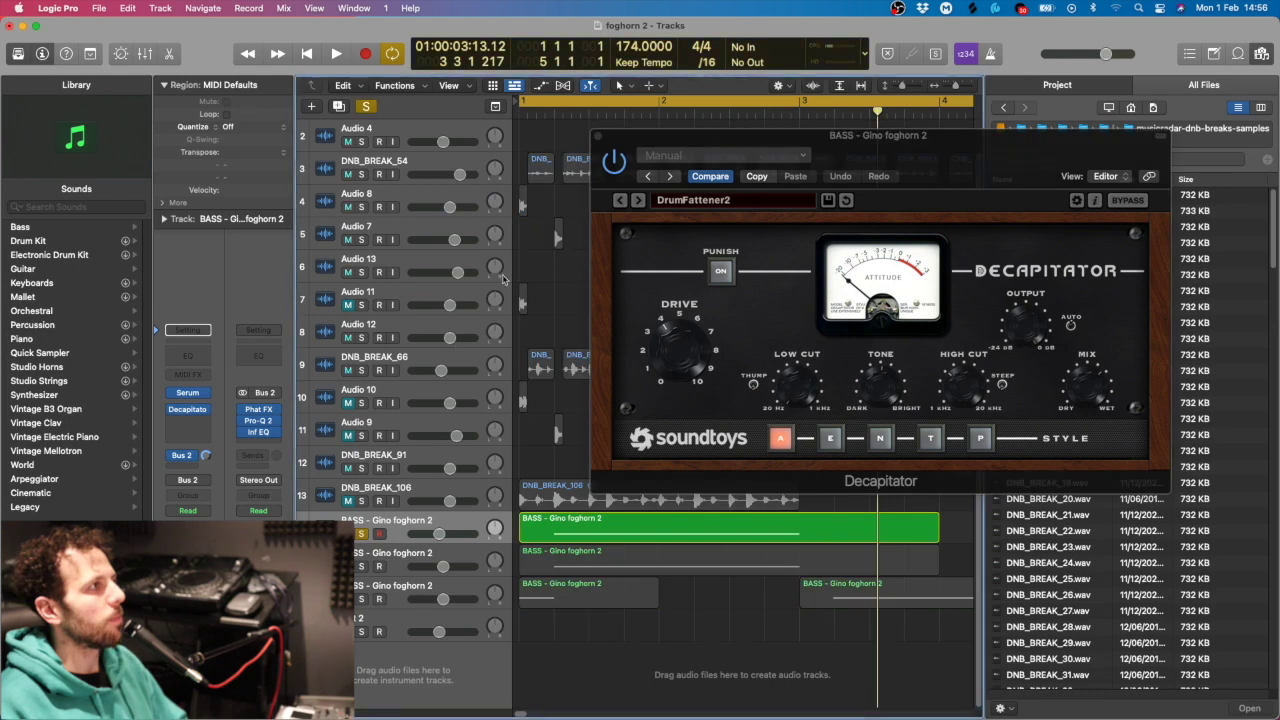
pyautogui.press('space')
pyautogui.click(614, 161)
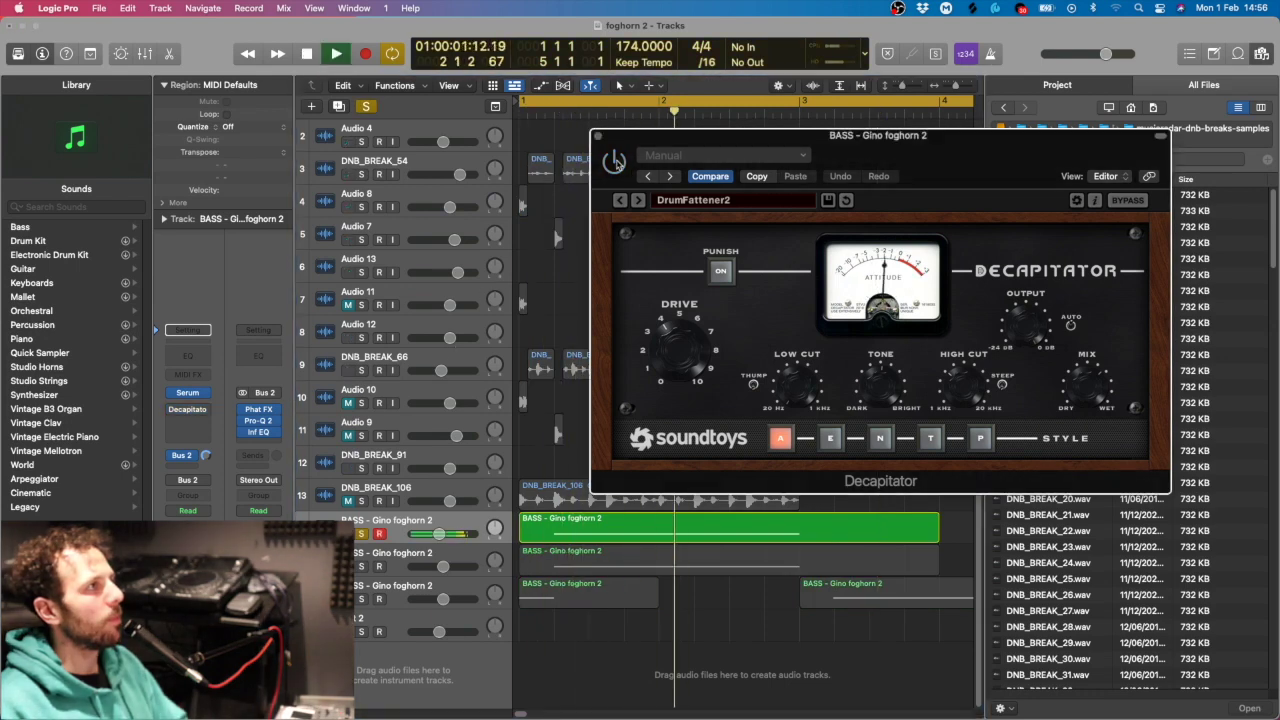
pyautogui.press('space')
pyautogui.click(597, 136)
pyautogui.press('s')
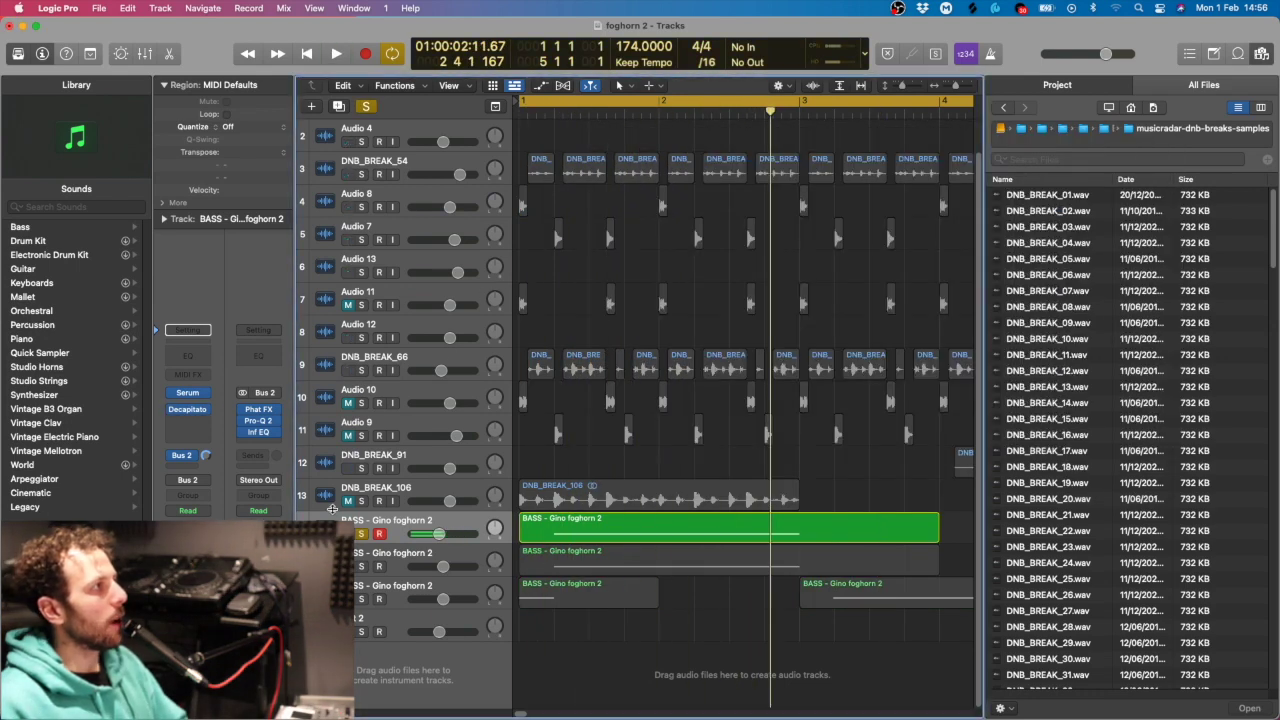
# Insert Saturn 2 after Decapitator on the first bass track, split it into three bands and audition the middle band
pyautogui.click(183, 424)
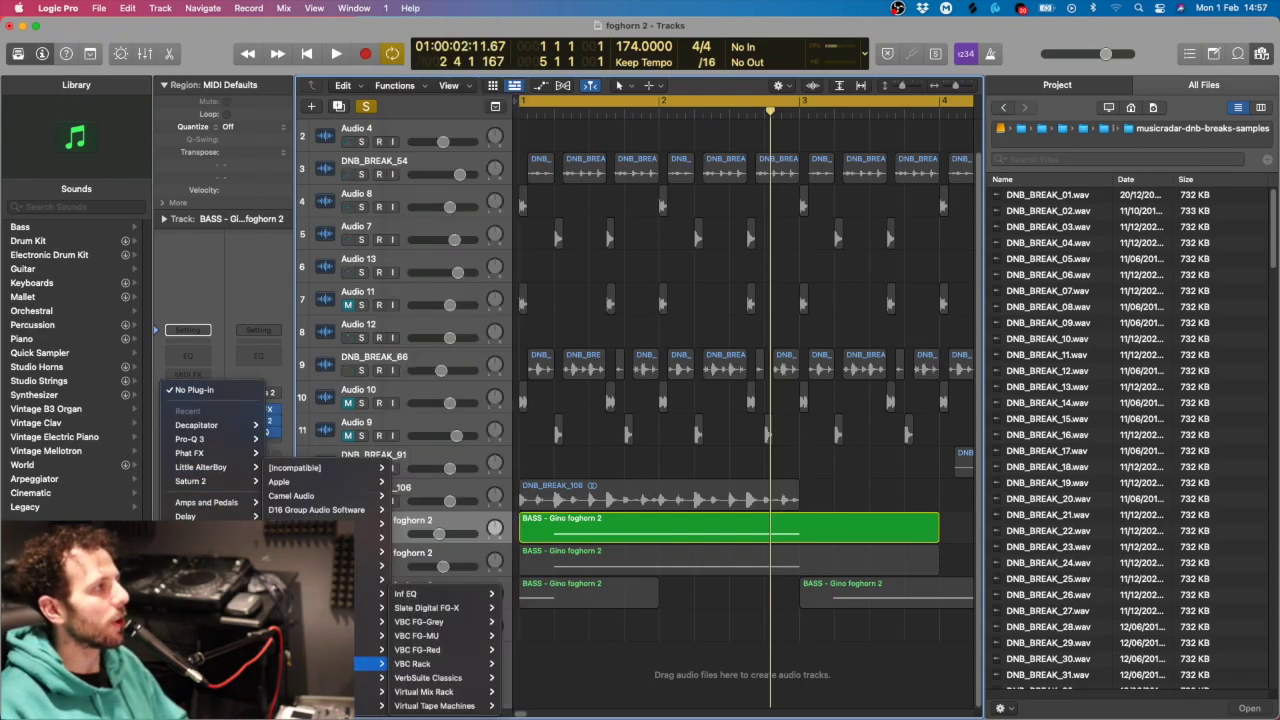
pyautogui.moveTo(378, 636)
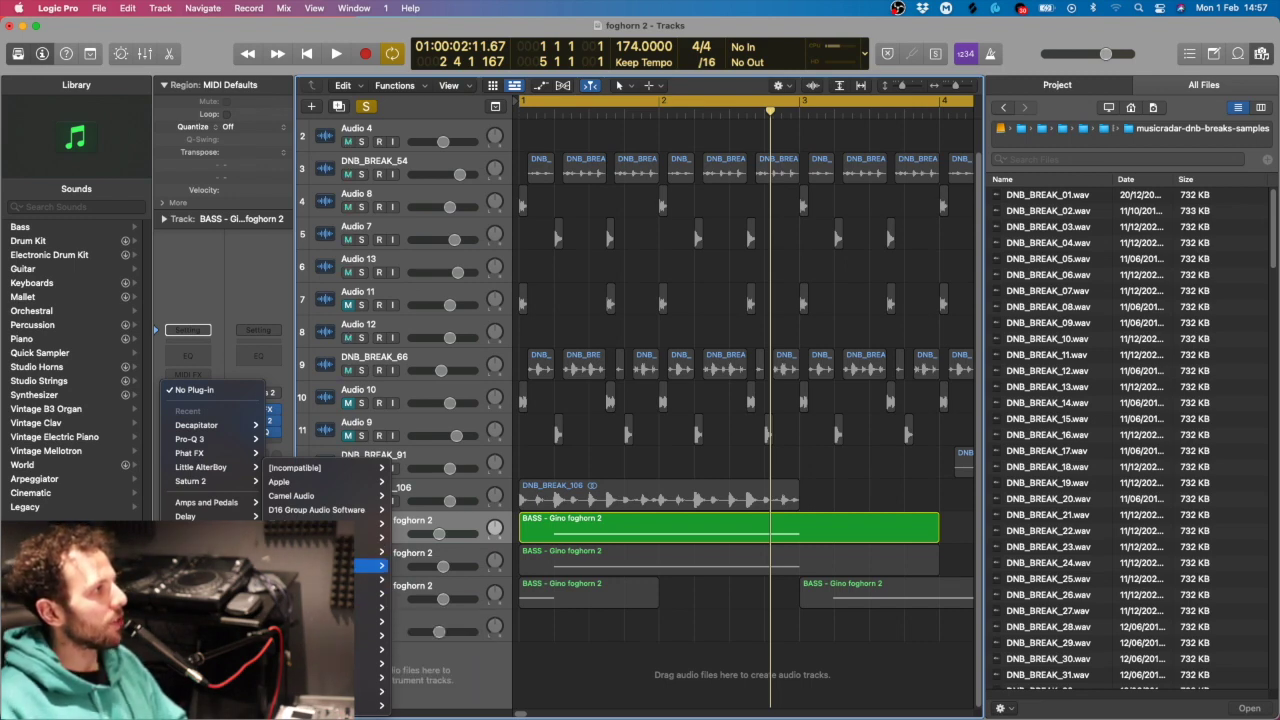
pyautogui.click(440, 690)
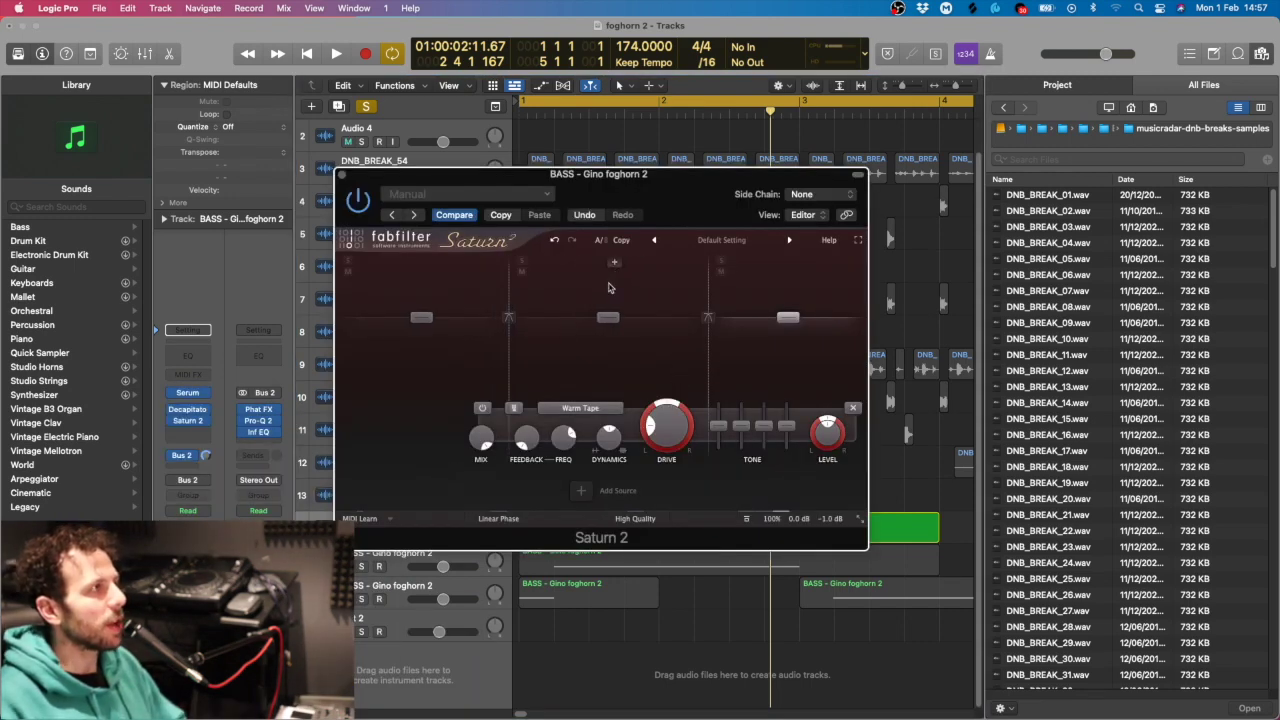
pyautogui.press('space')
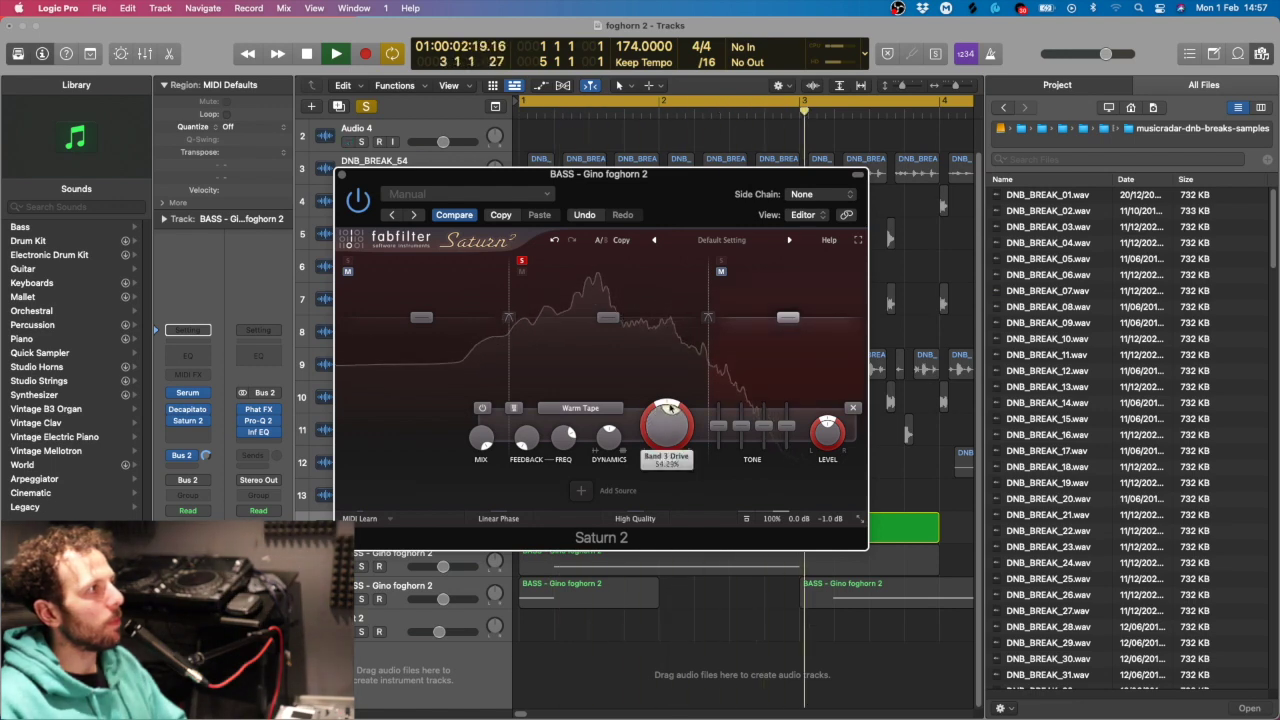
pyautogui.press('space')
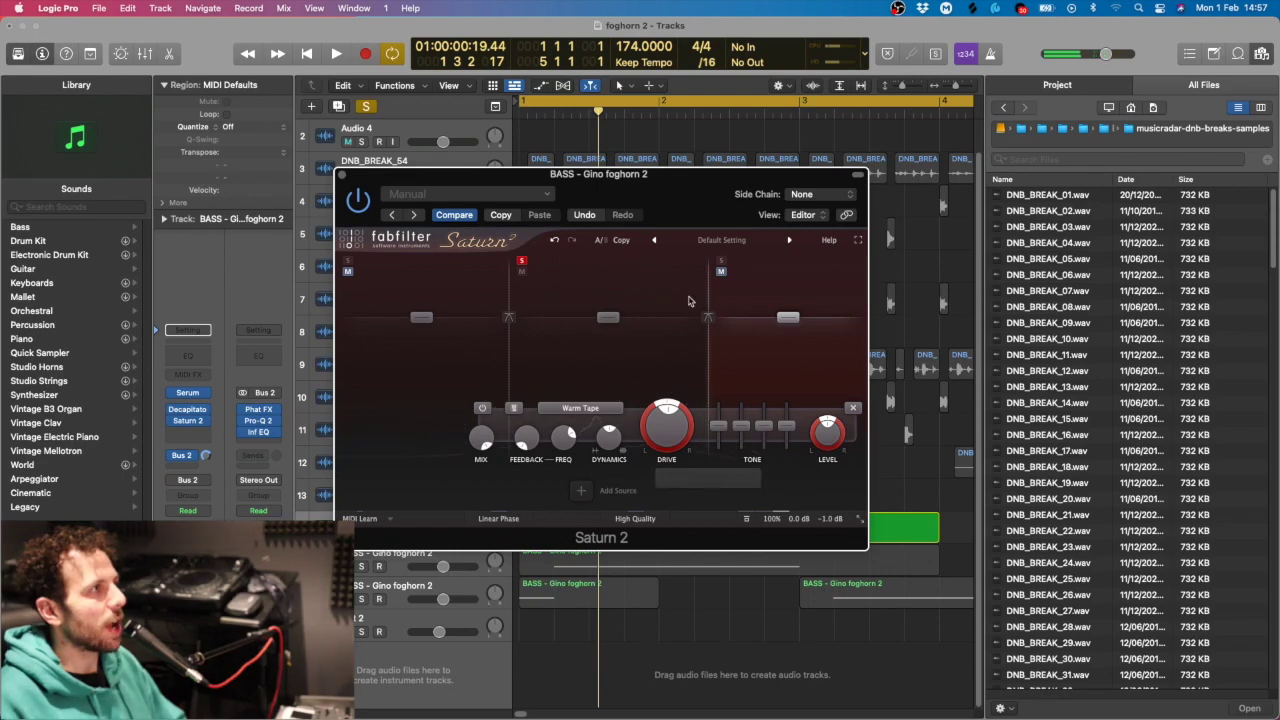
# Set Saturn 2's high band style to American Plexi Amp, clear the bass track's solo and play the full mix
pyautogui.click(589, 409)
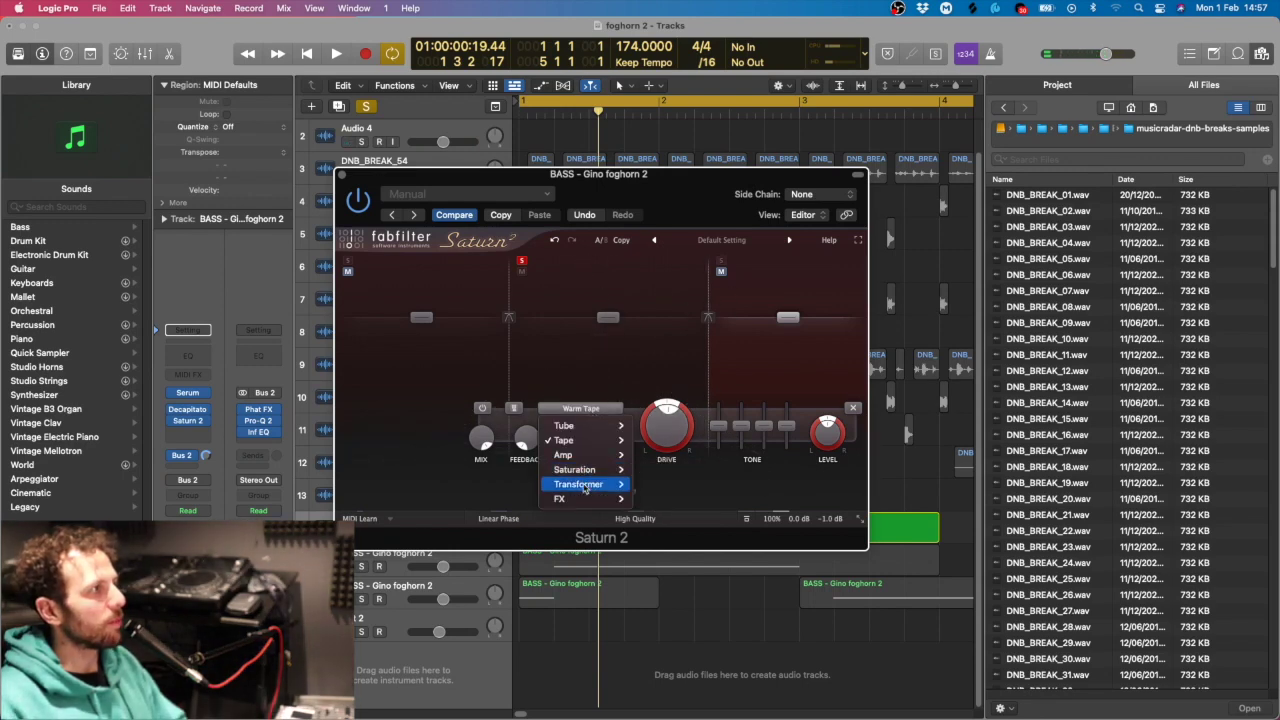
pyautogui.moveTo(574, 457)
pyautogui.moveTo(600, 441)
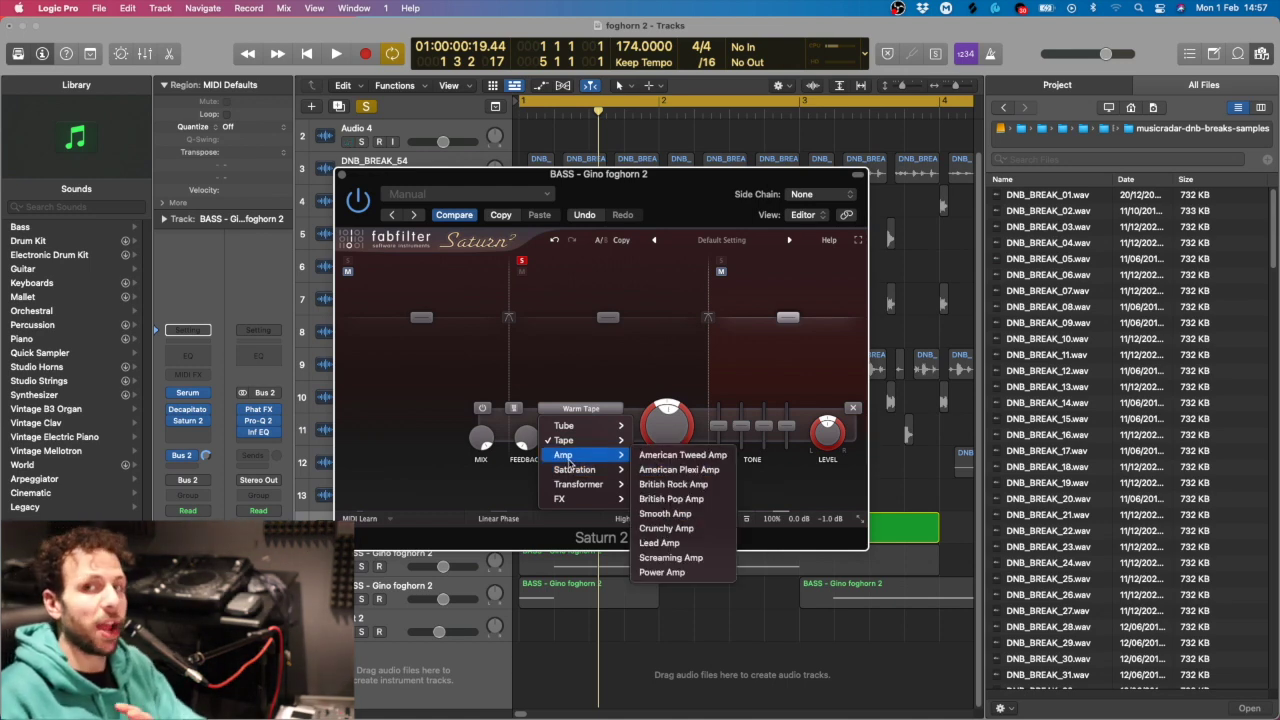
pyautogui.click(679, 469)
pyautogui.press('space')
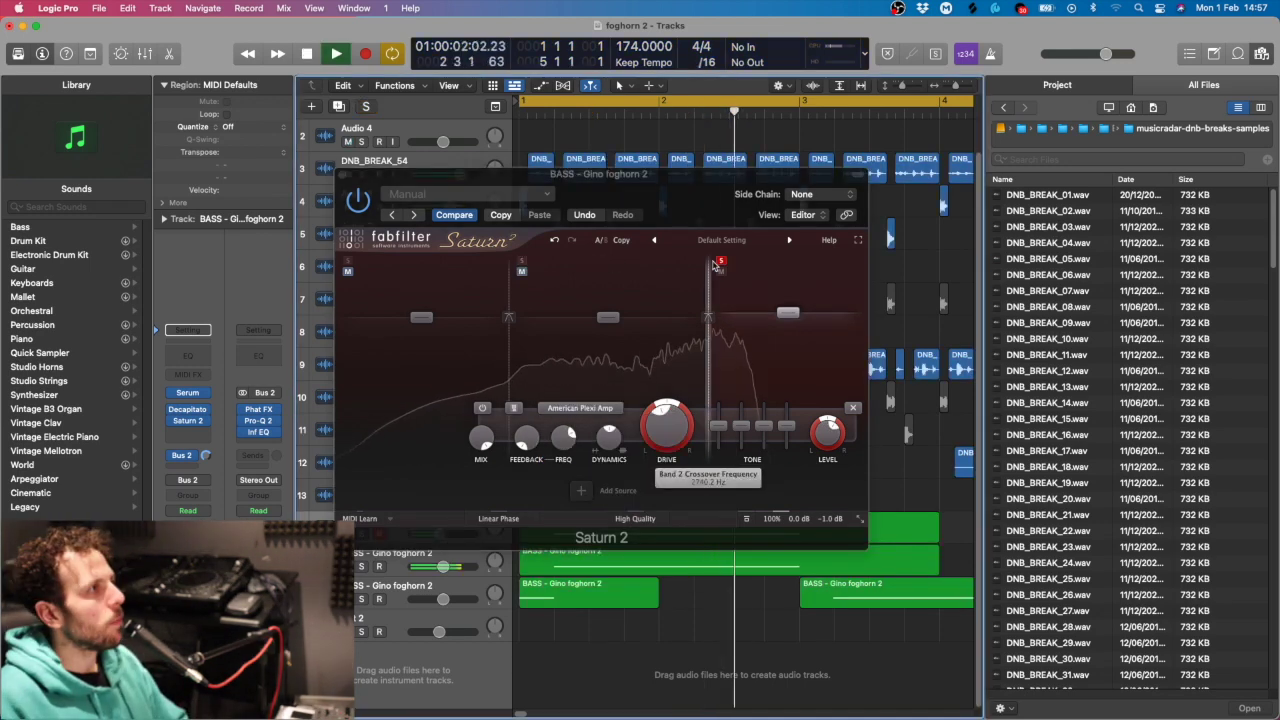
pyautogui.press('space')
pyautogui.moveTo(659, 187); pyautogui.dragTo(703, 201)
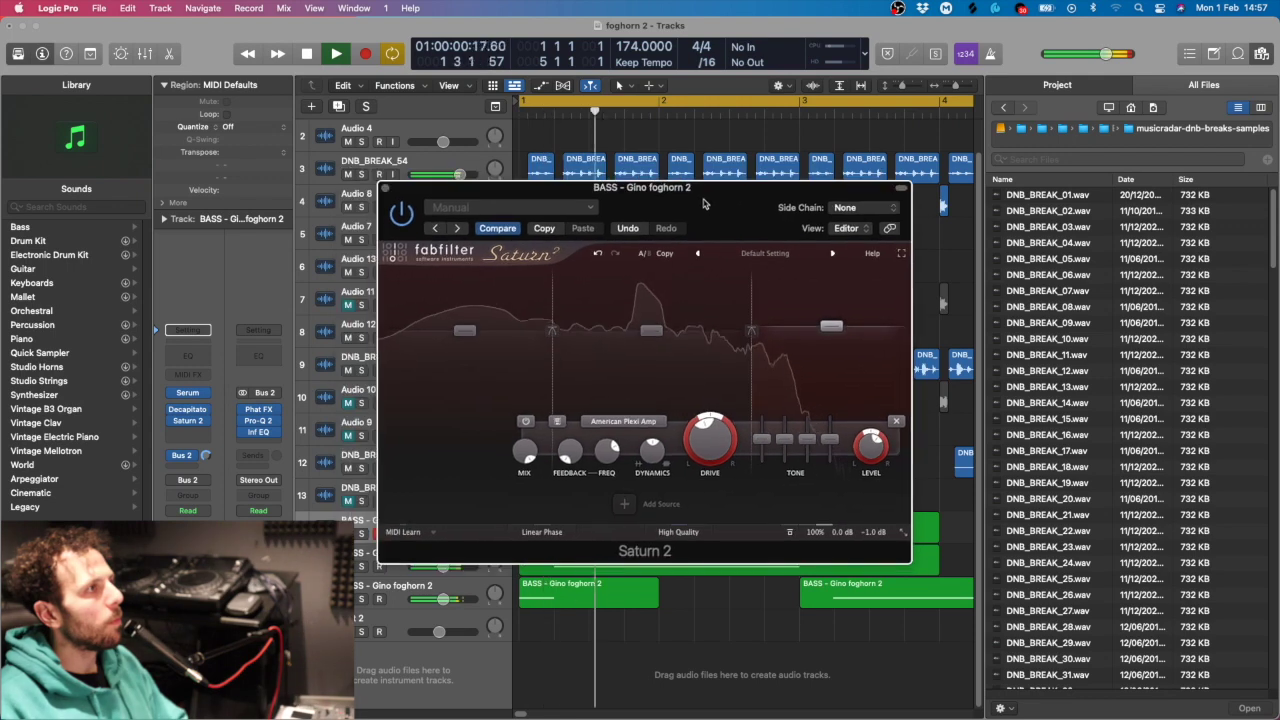
# Try the British Rock Amp style on Saturn 2's high band and play it in the full mix
pyautogui.click(623, 421)
pyautogui.click(662, 470)
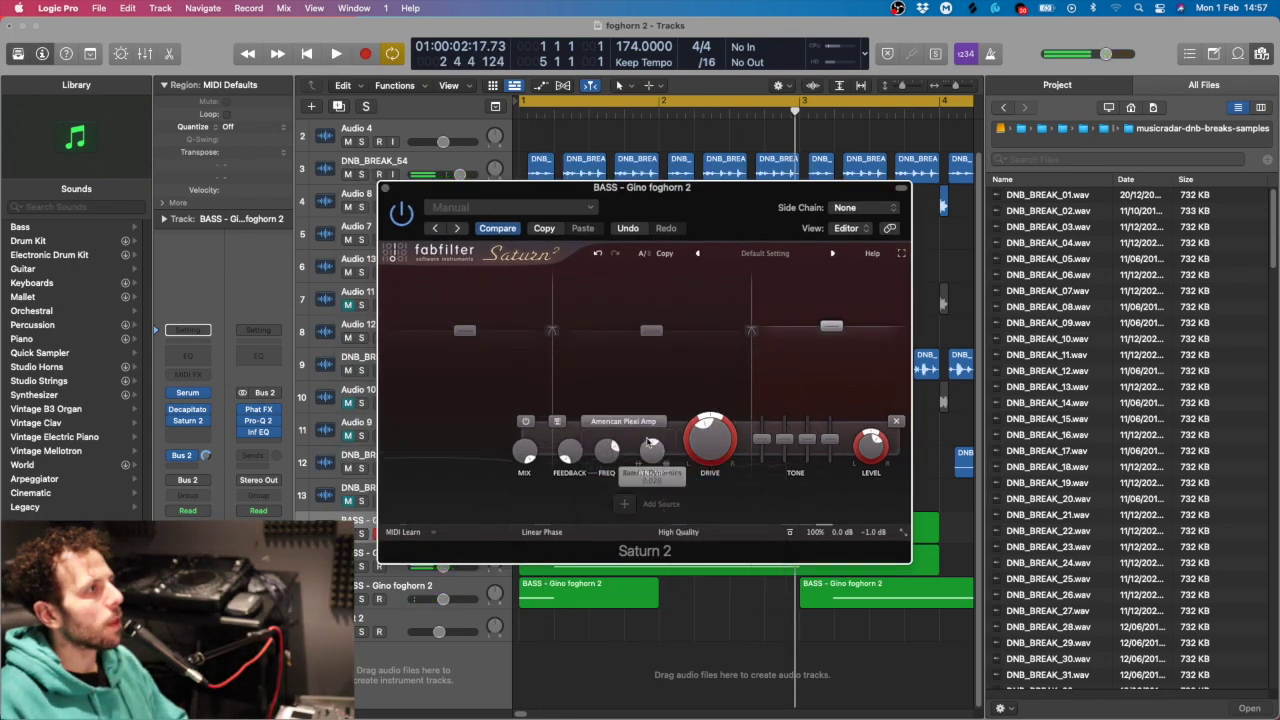
pyautogui.click(624, 421)
pyautogui.click(723, 497)
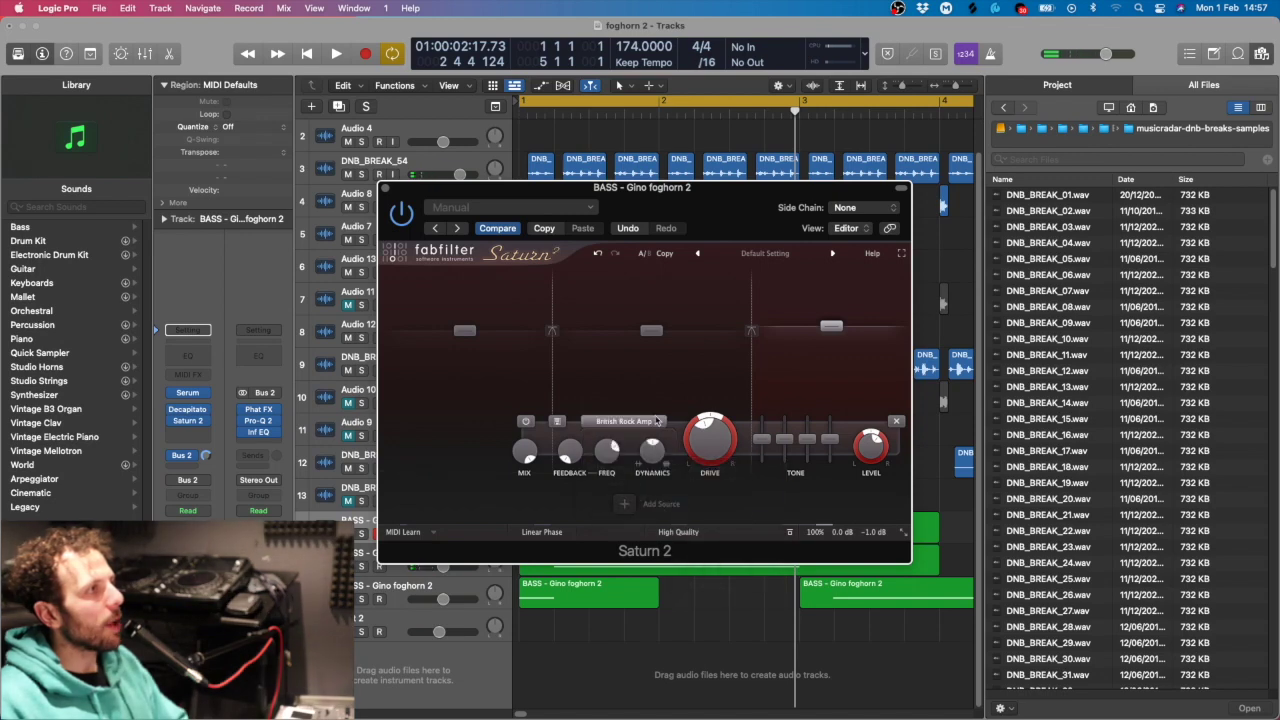
pyautogui.press('space')
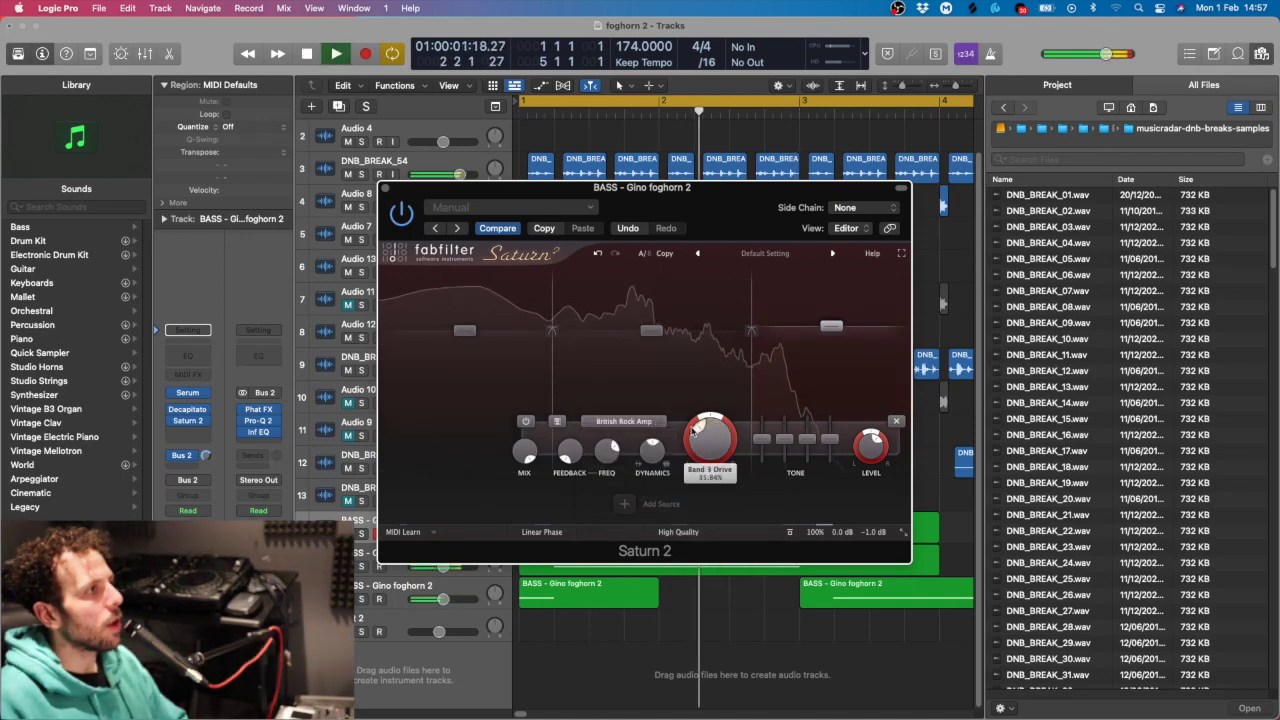
pyautogui.press('space')
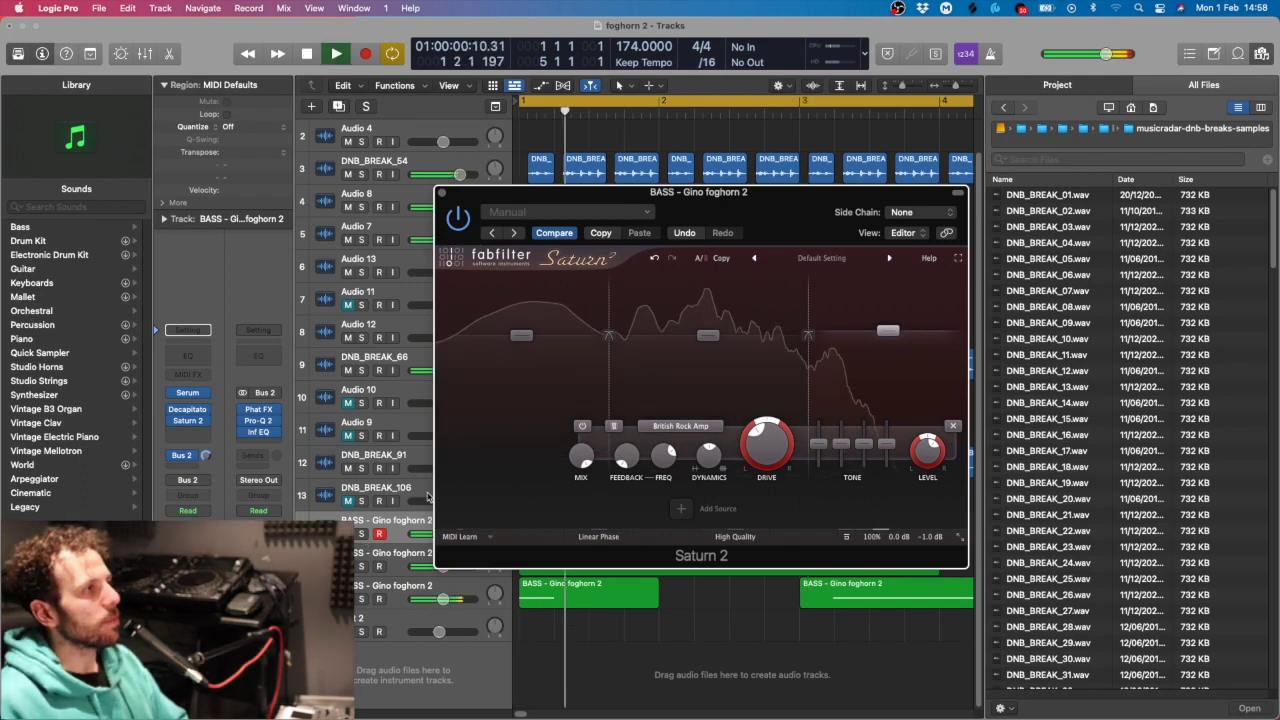
# Set Saturn 2's high band style to British Pop Amp and compare the mix with the plug-in bypassed and enabled
pyautogui.click(680, 426)
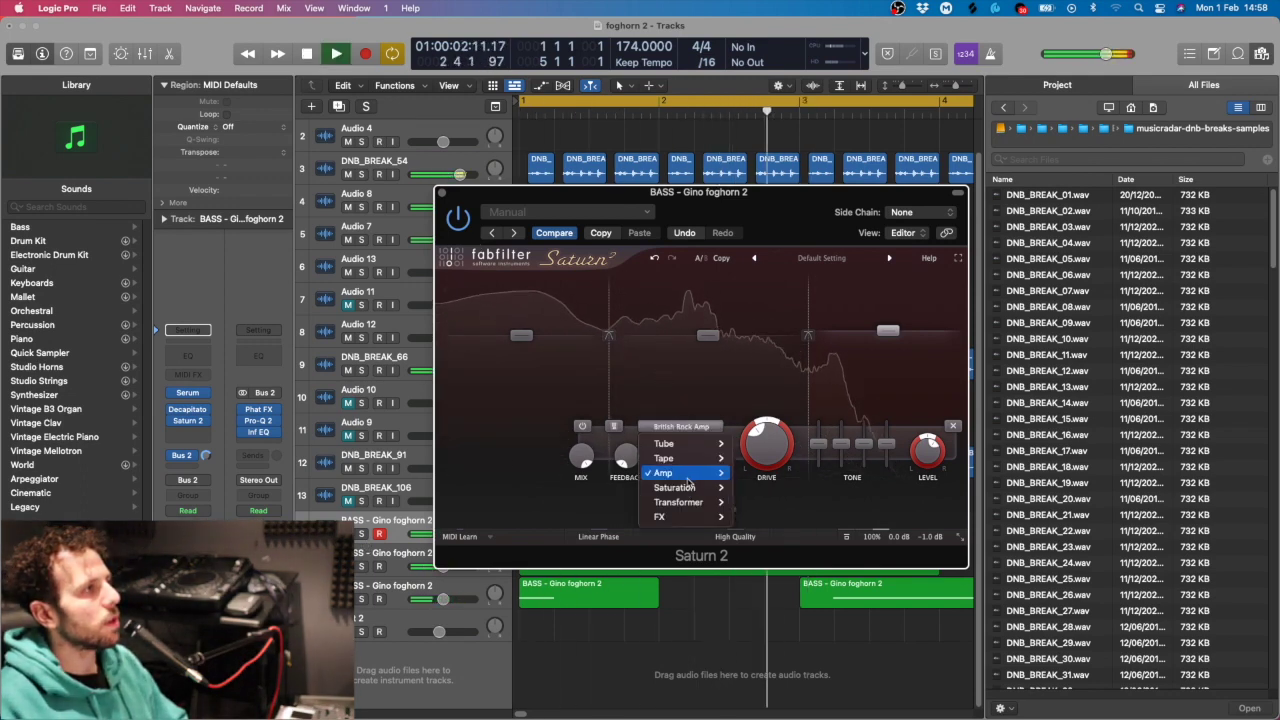
pyautogui.moveTo(690, 473)
pyautogui.click(765, 512)
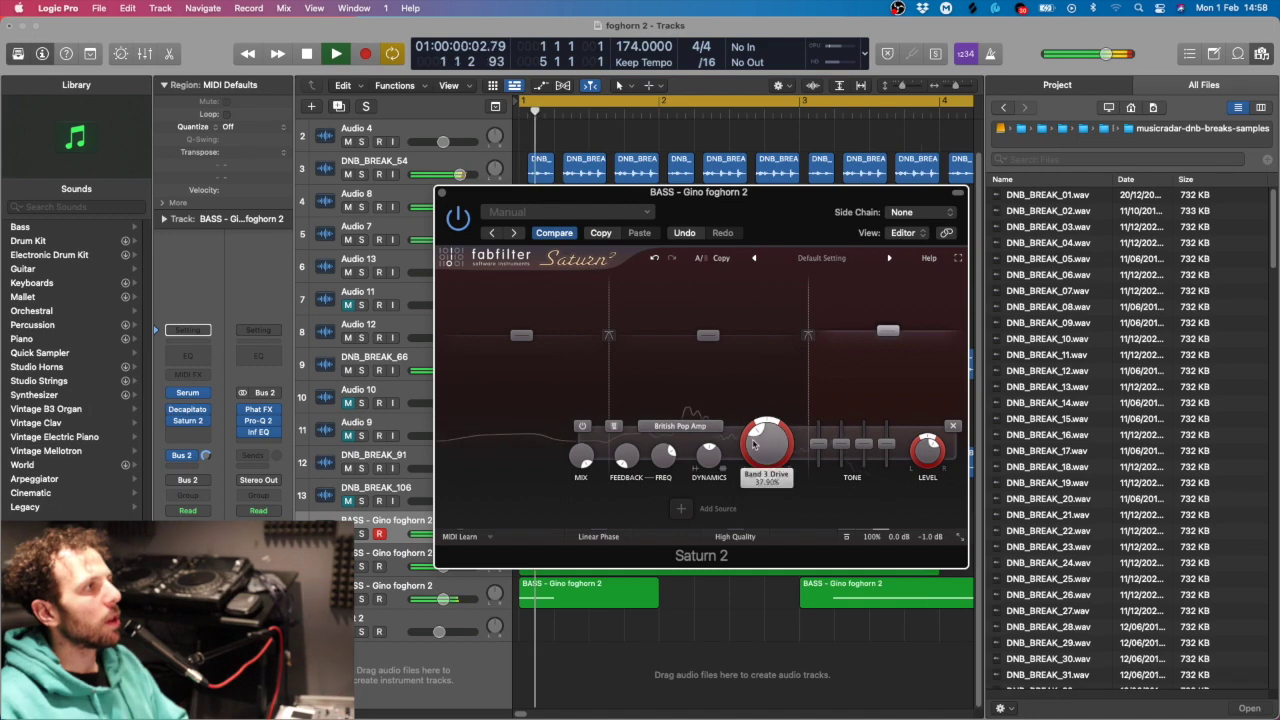
pyautogui.moveTo(453, 213); pyautogui.dragTo(581, 252)
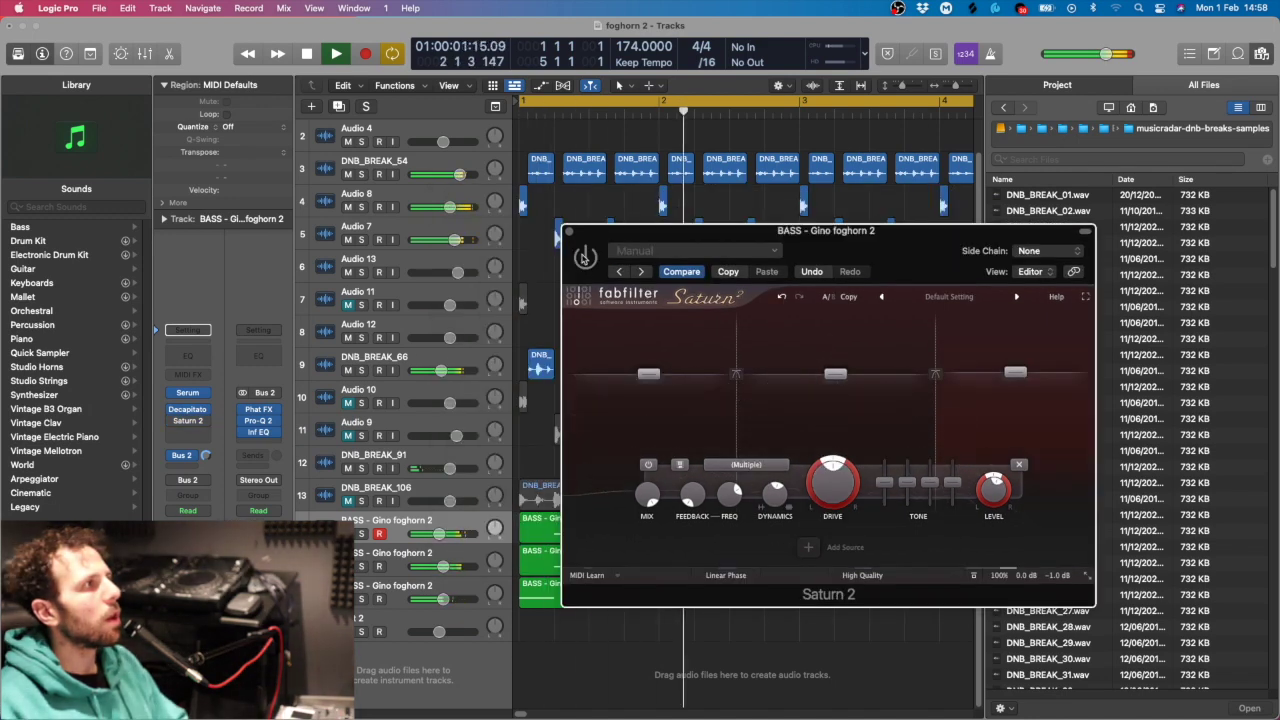
pyautogui.moveTo(597, 257); pyautogui.dragTo(657, 232)
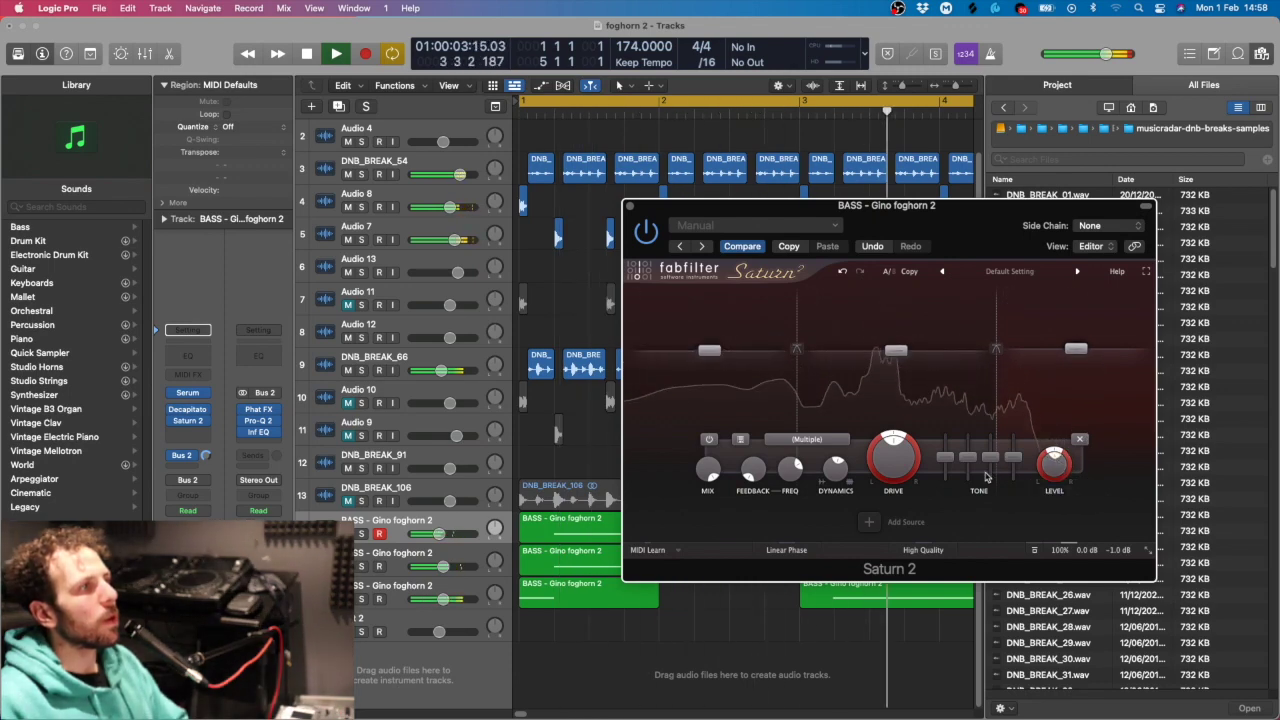
# Set Saturn 2's high band style to Heavy Saturation, raise that band's level to about +7.8 dB in the playing mix, and close the plug-in
pyautogui.press('space')
pyautogui.click(926, 391)
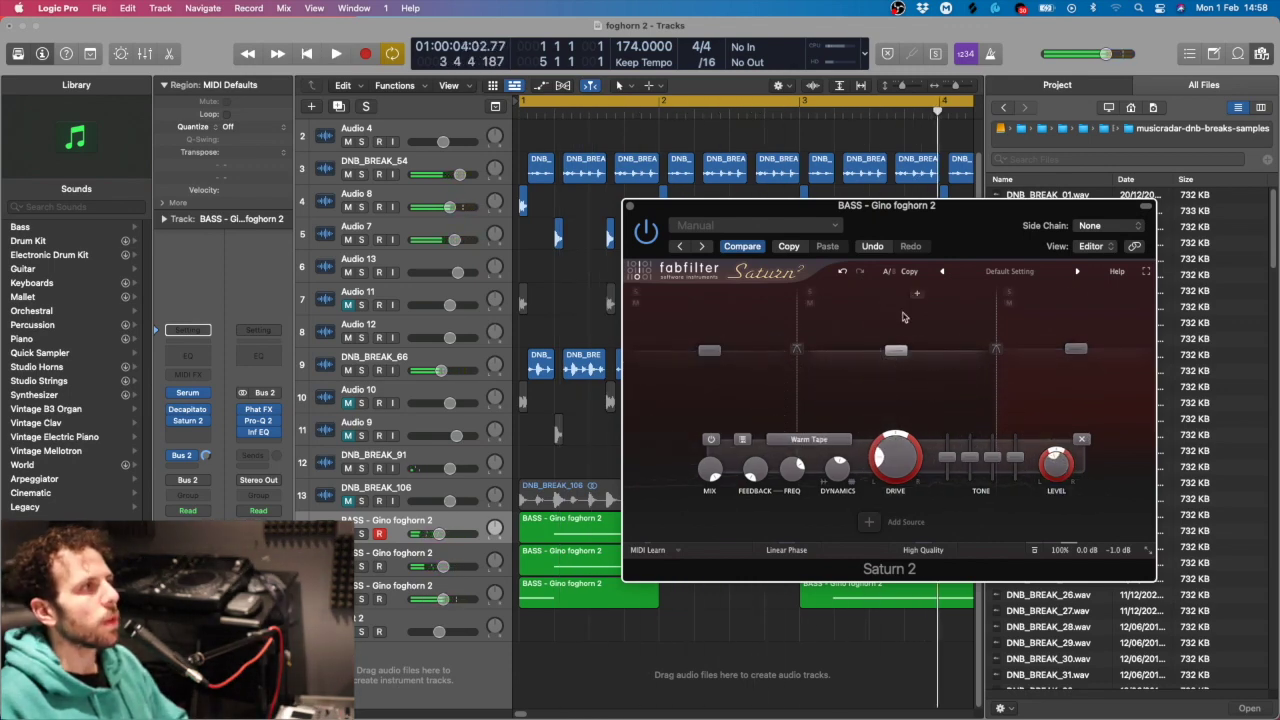
pyautogui.click(1030, 407)
pyautogui.click(869, 439)
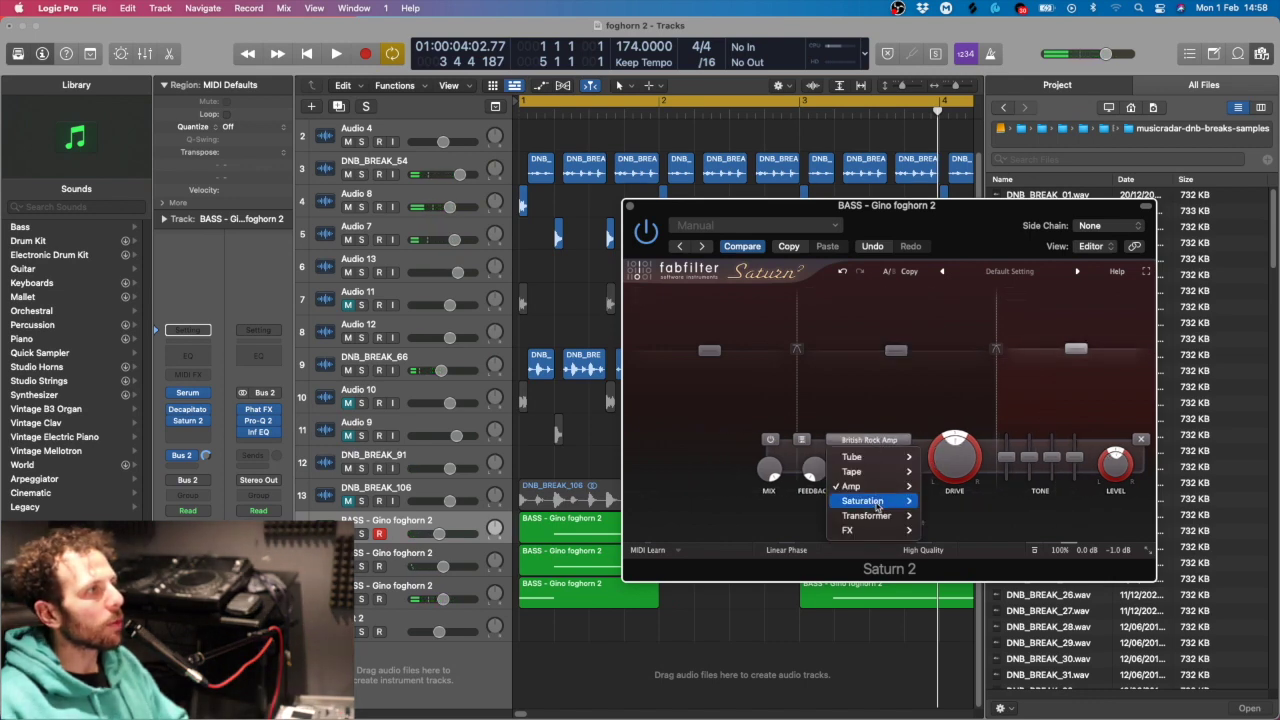
pyautogui.moveTo(862, 500)
pyautogui.click(943, 532)
pyautogui.press('space')
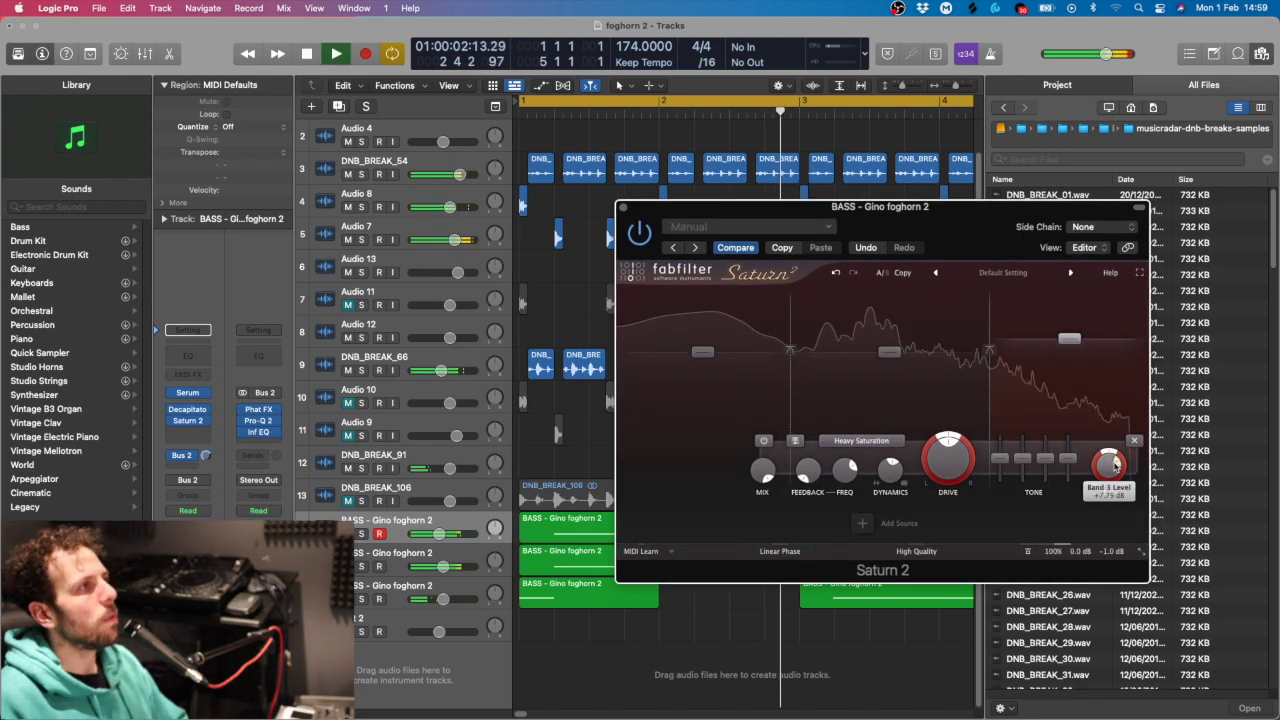
pyautogui.moveTo(627, 208); pyautogui.dragTo(607, 210)
pyautogui.click(610, 209)
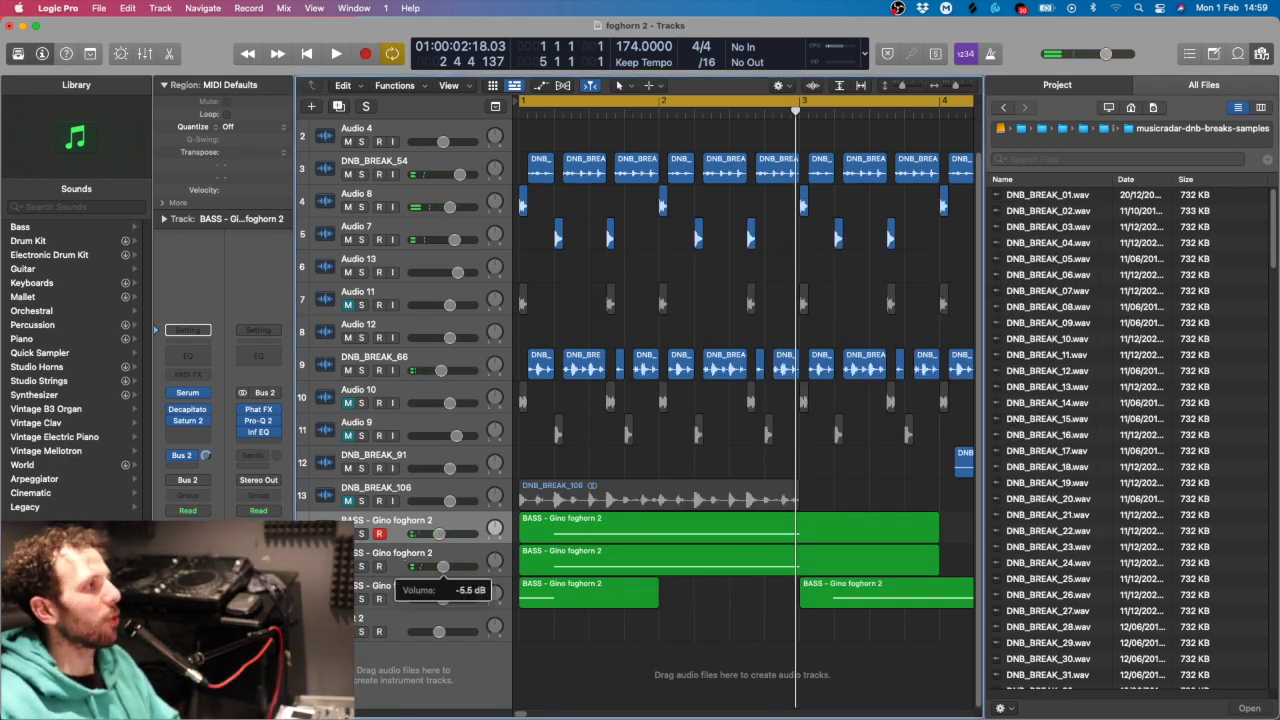
# Solo the second bass track, audition it, and open its Serum sub patch beside the arrangement
pyautogui.click(419, 558)
pyautogui.click(361, 566)
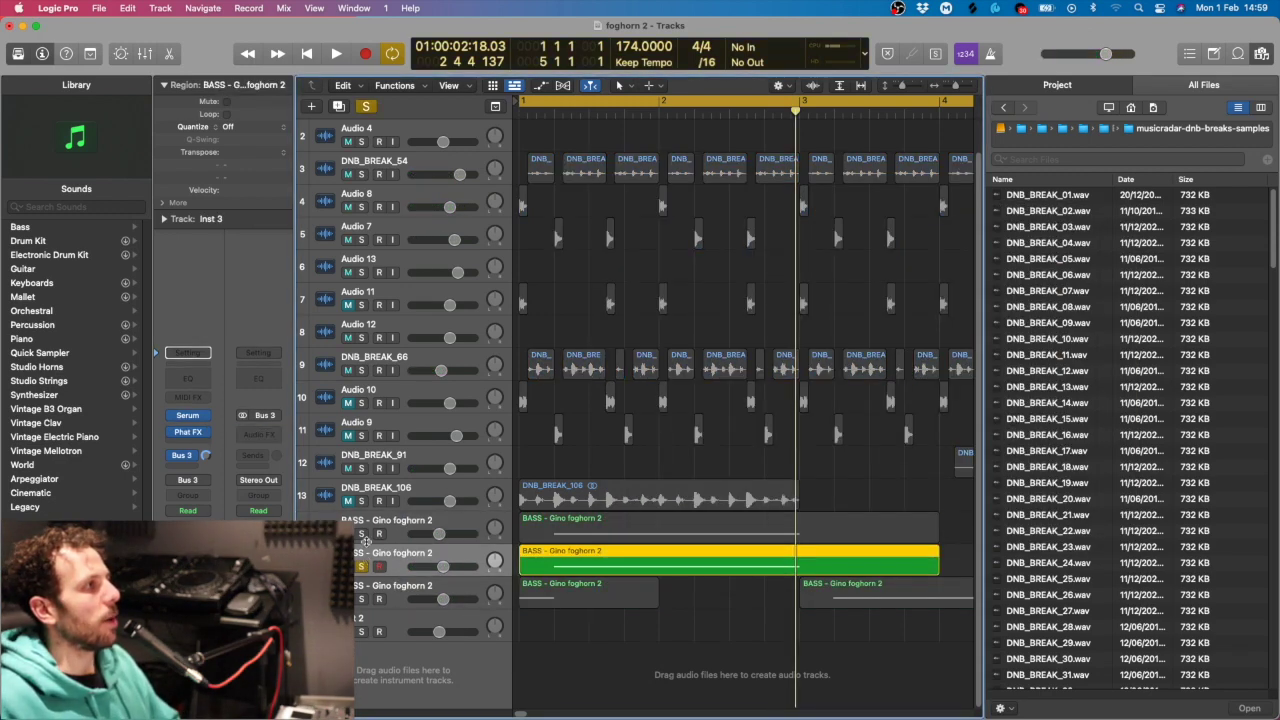
pyautogui.press('space')
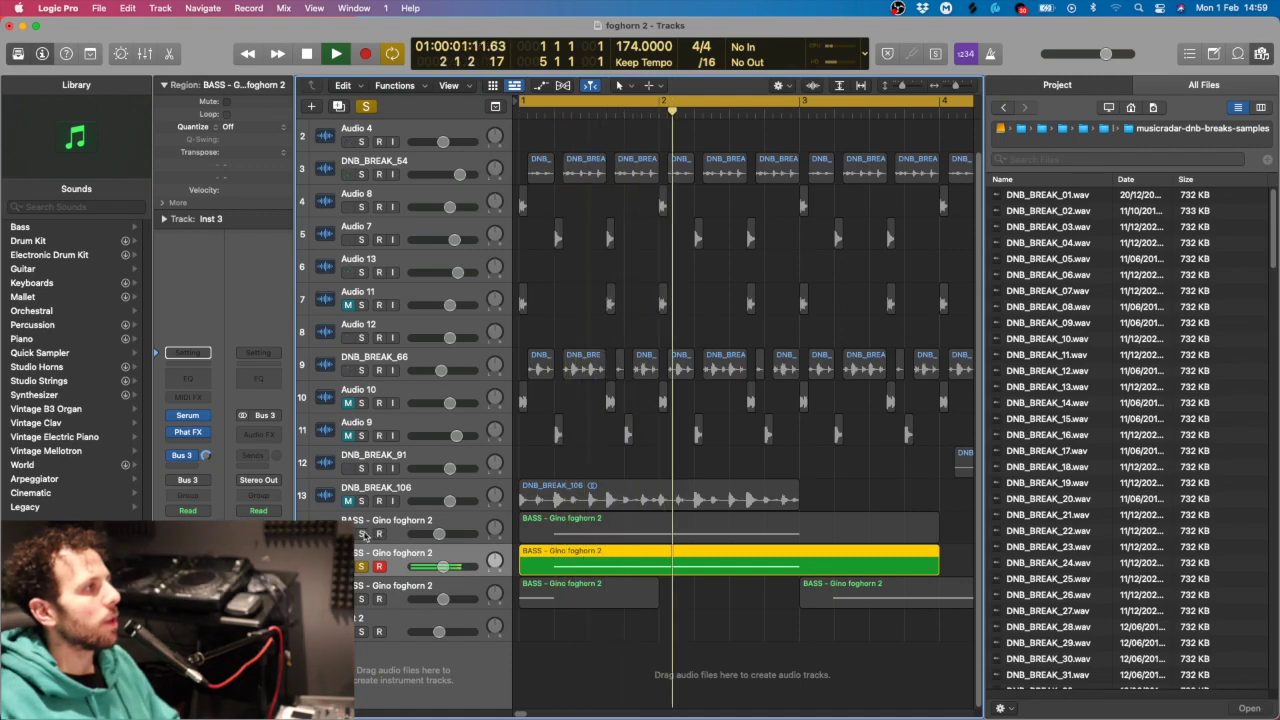
pyautogui.press('space')
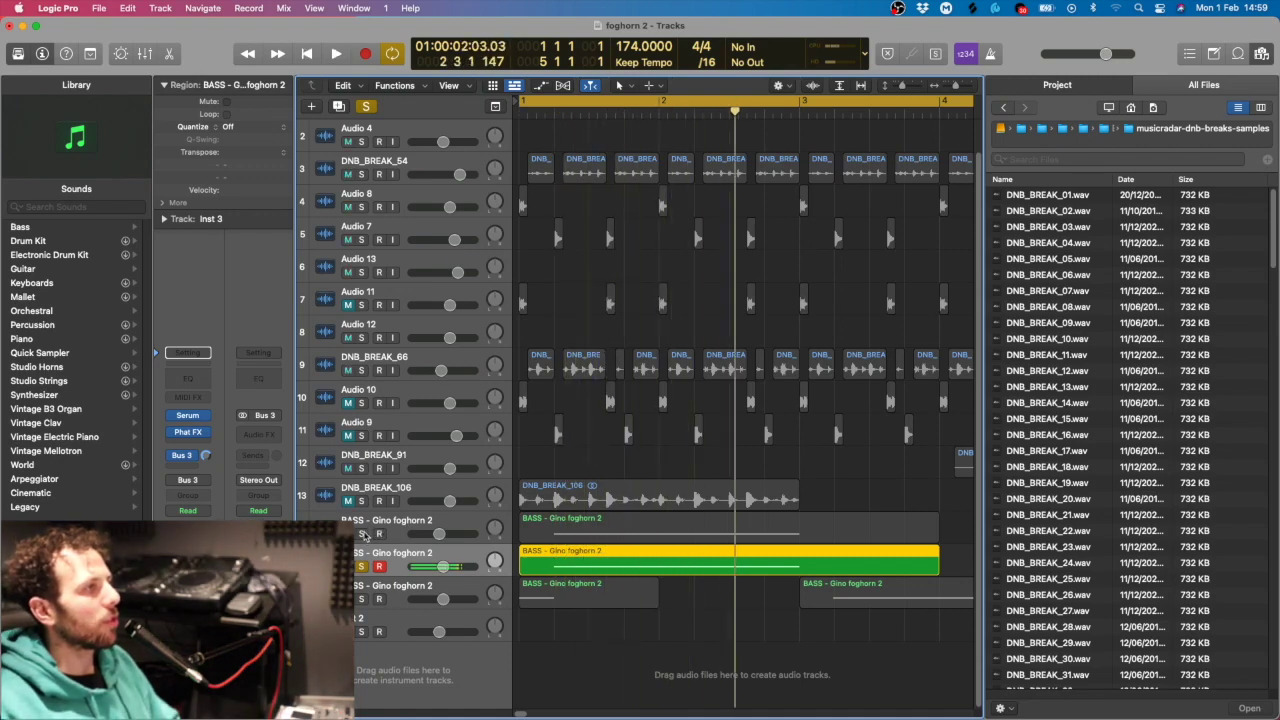
pyautogui.click(188, 418)
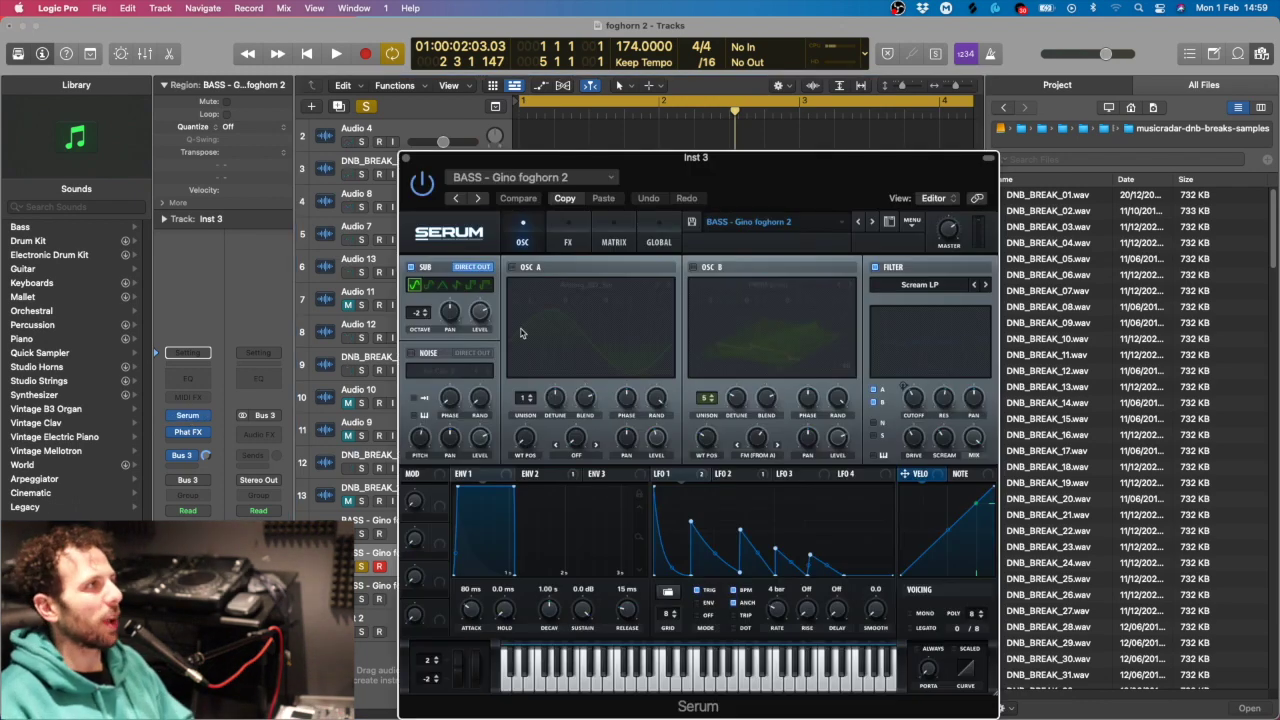
pyautogui.moveTo(728, 182); pyautogui.dragTo(1094, 137)
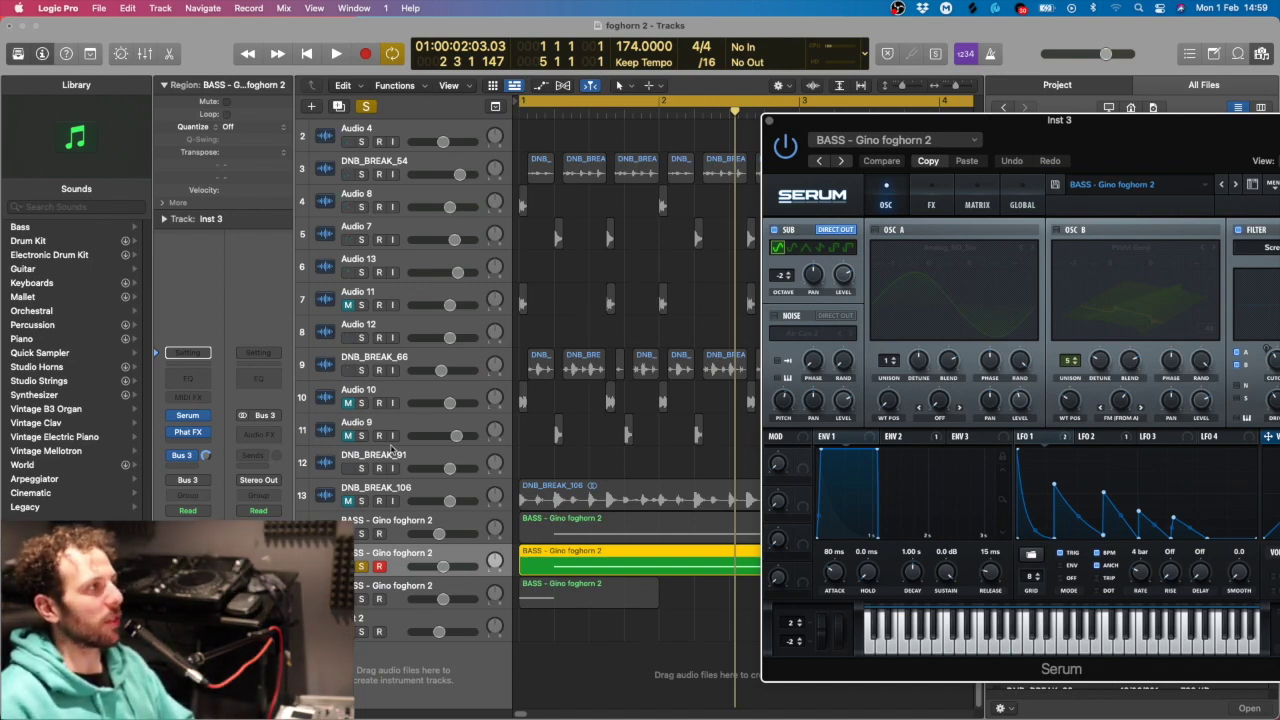
# Insert a stereo LFOTool after Phat FX on the second bass track, load the "kick snare big sur" preset and play it in the full mix
pyautogui.click(200, 441)
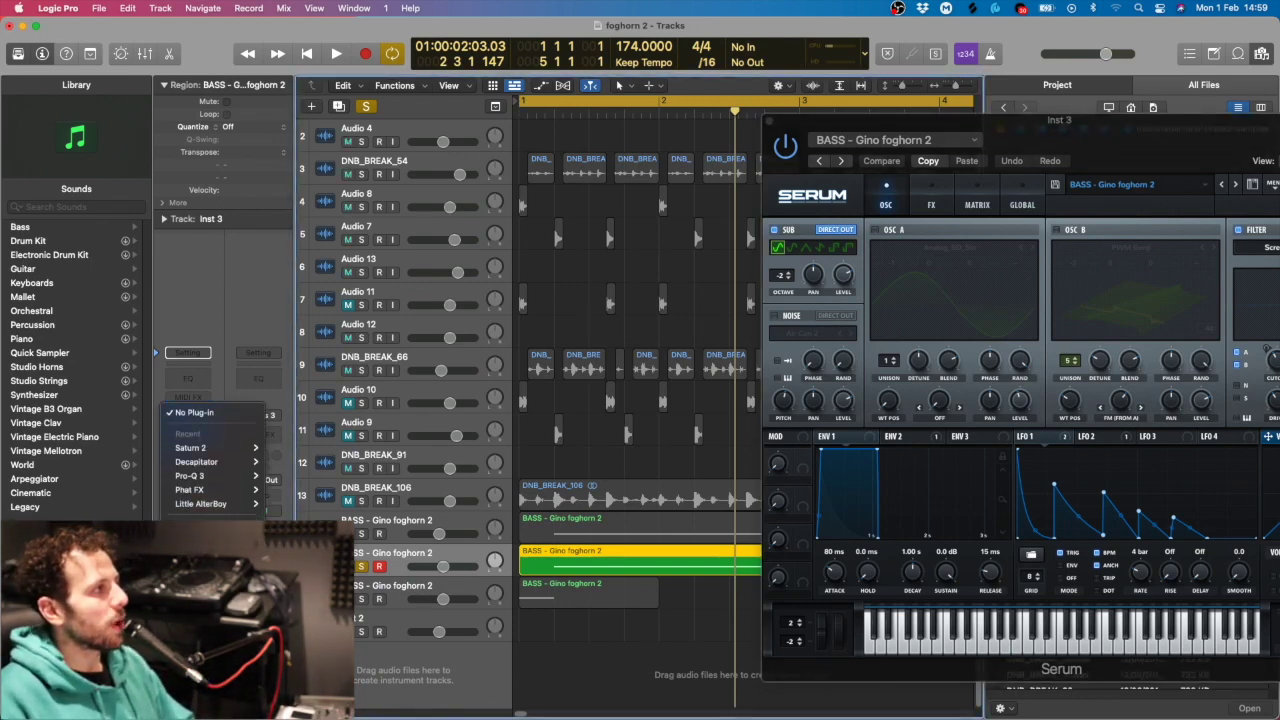
pyautogui.moveTo(370, 705)
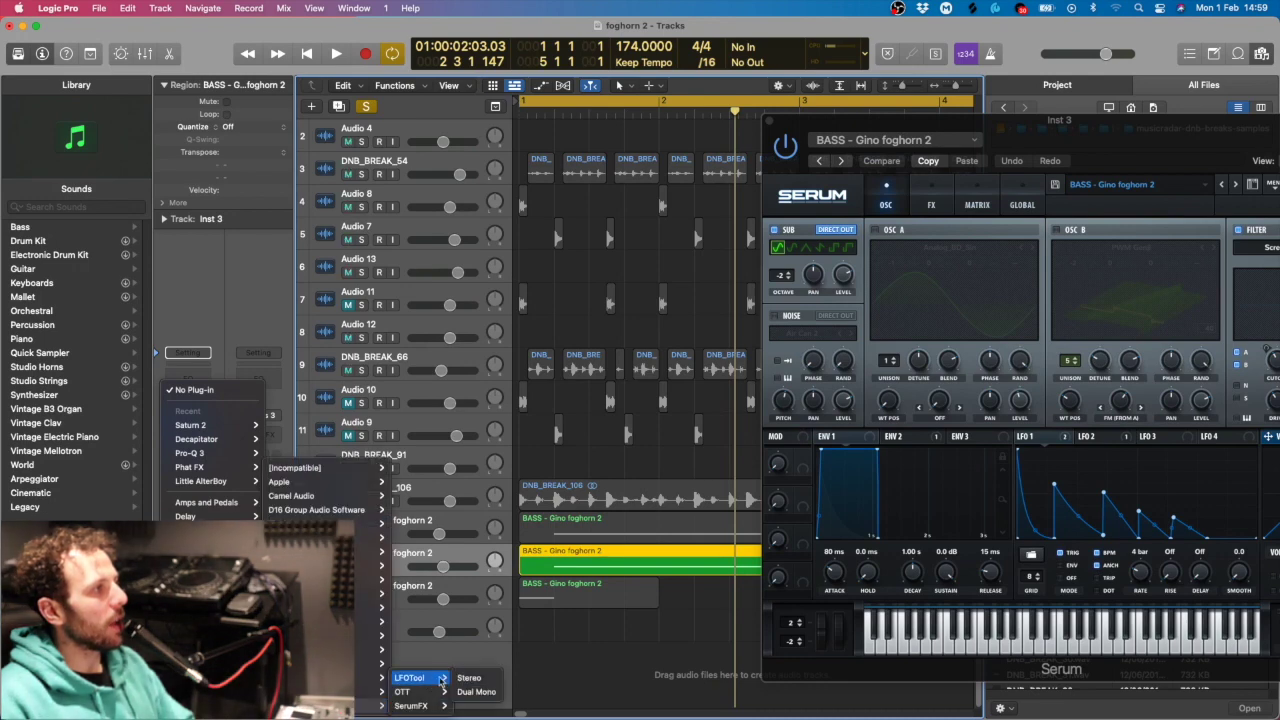
pyautogui.click(469, 679)
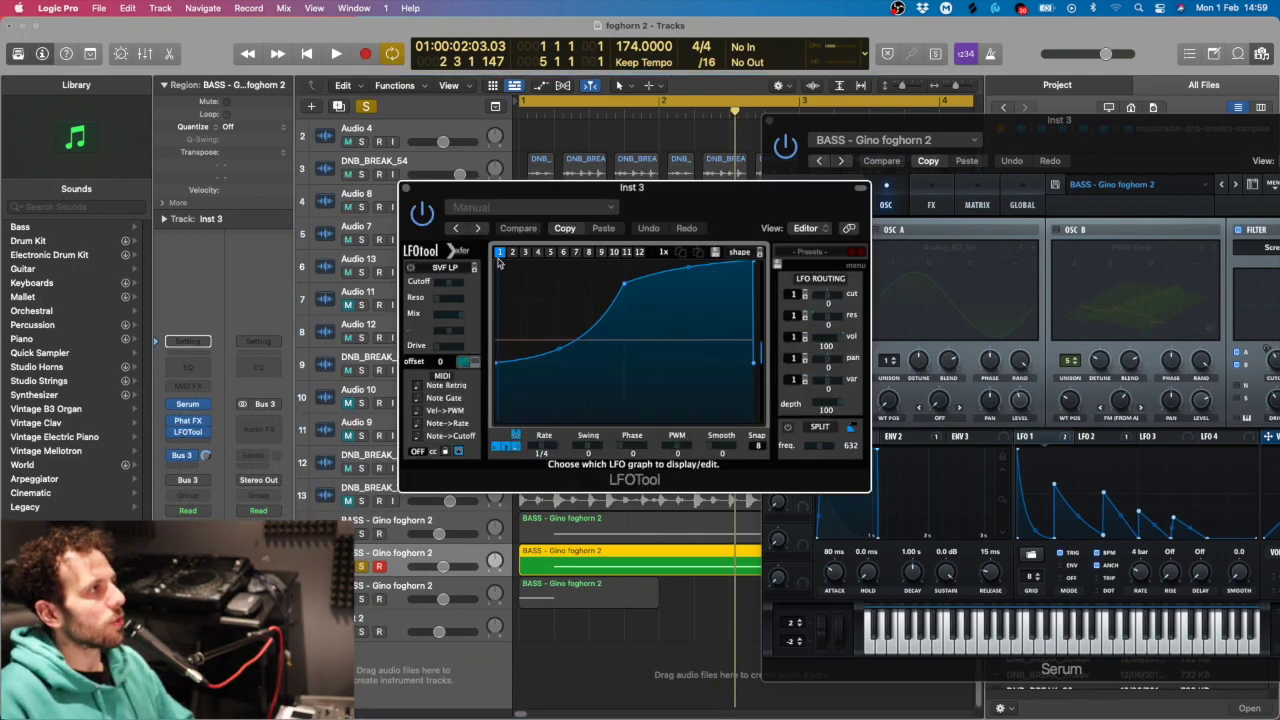
pyautogui.click(530, 207)
pyautogui.click(503, 482)
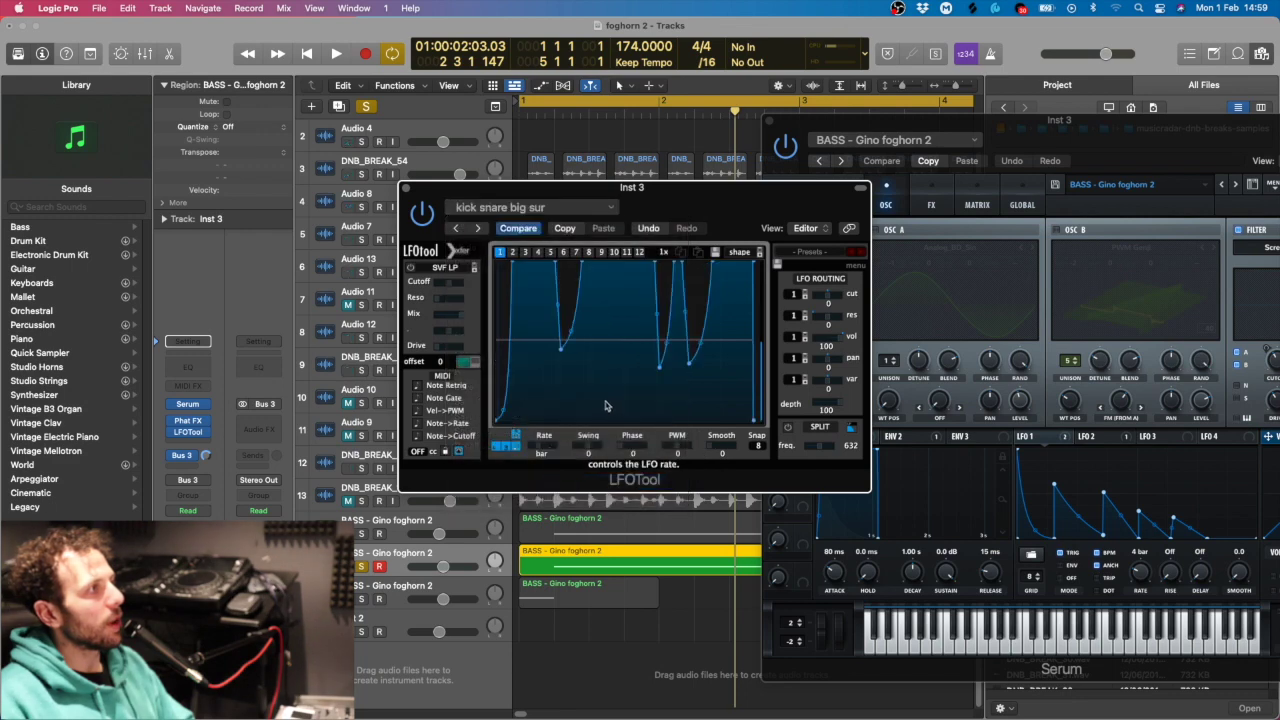
pyautogui.press('space')
pyautogui.press('space')
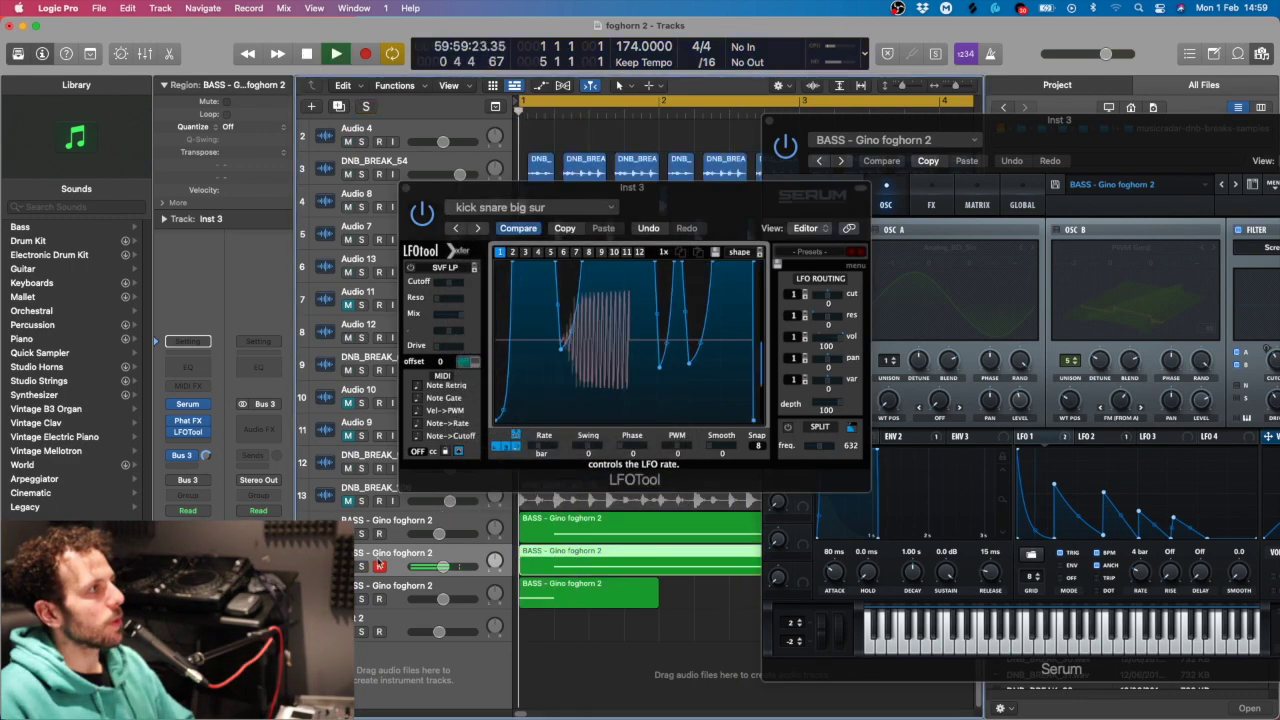
# Reshape the second bass track's LFOTool curve to two shallower ducking dips, removing the extra dip and shifting the last one earlier
pyautogui.click(560, 365)
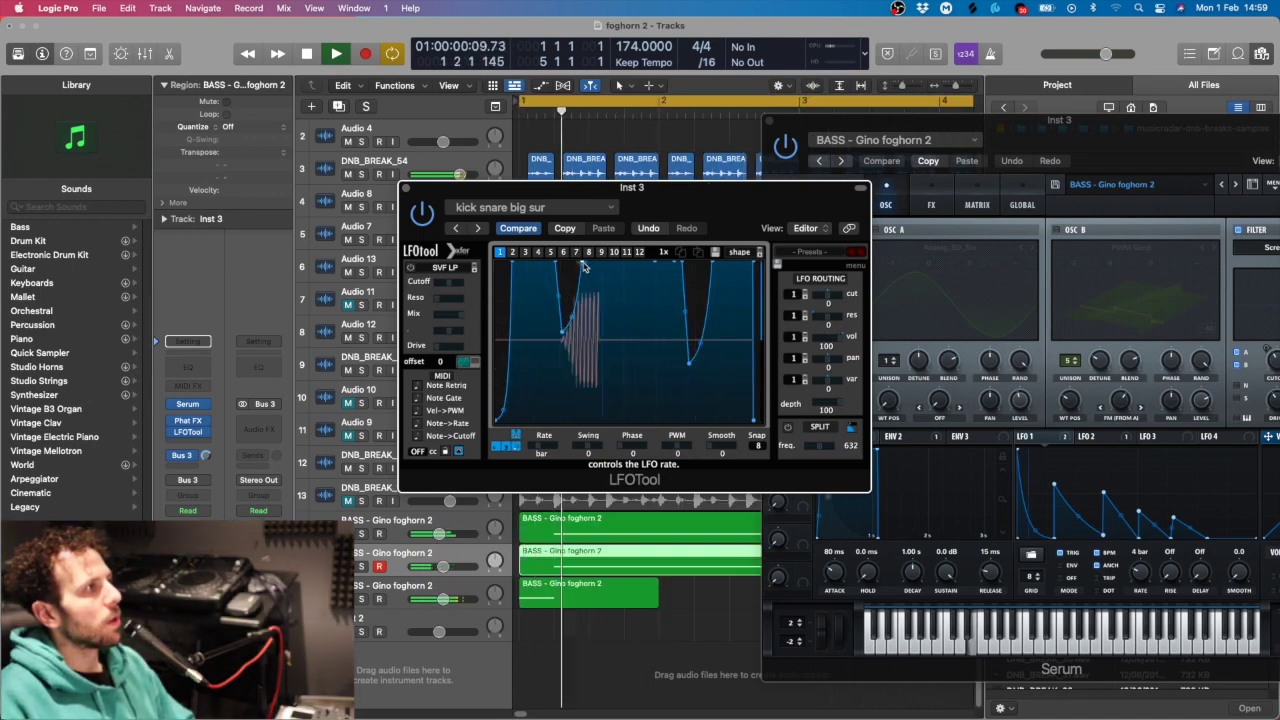
pyautogui.doubleClick(680, 262)
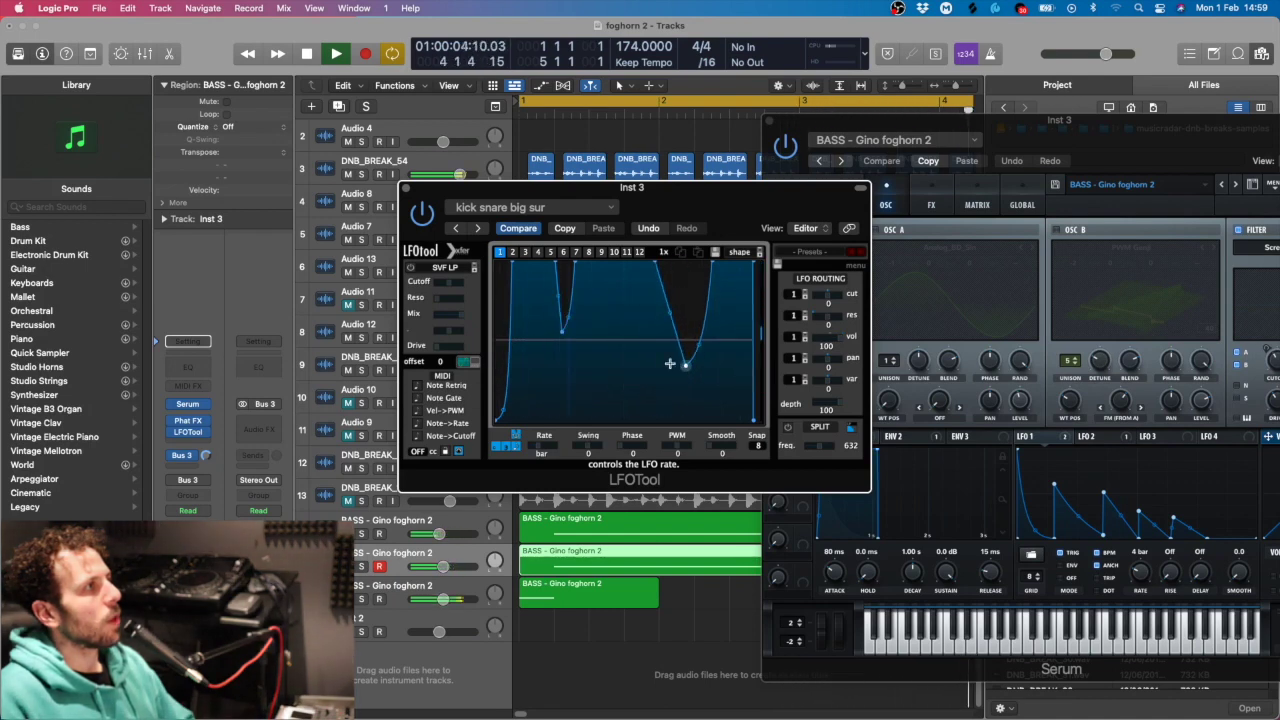
pyautogui.moveTo(685, 364); pyautogui.dragTo(655, 331)
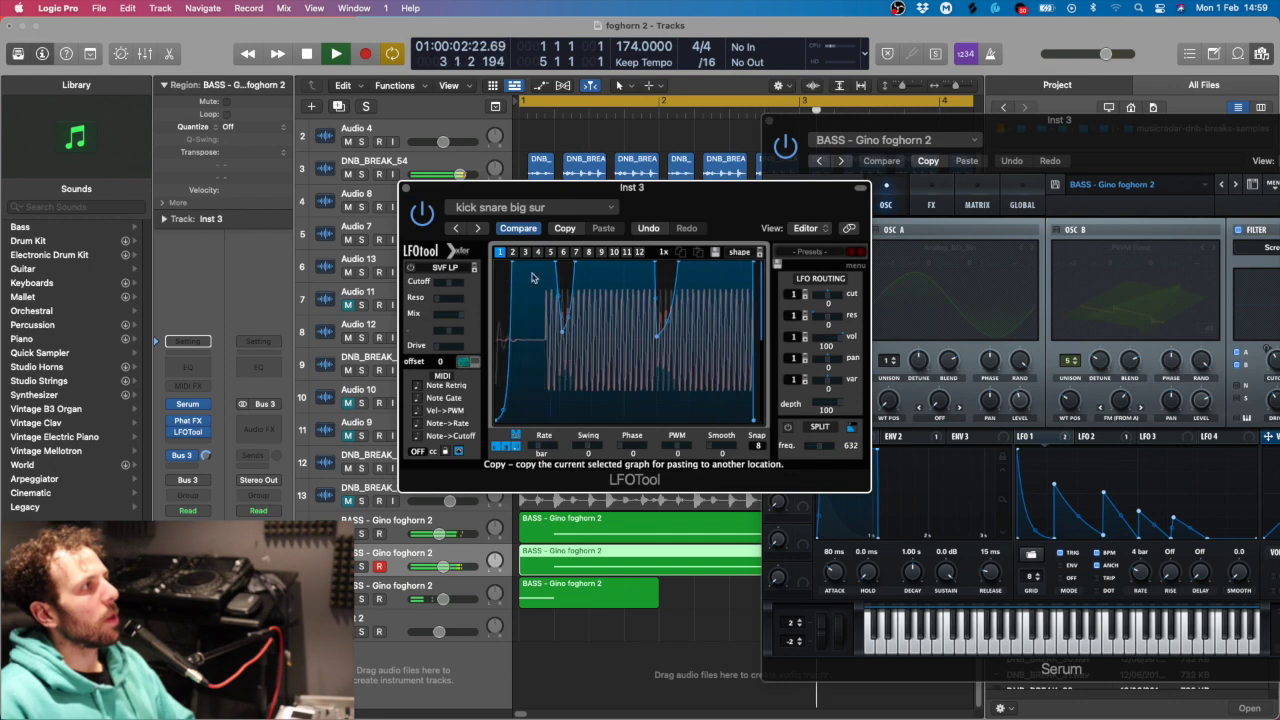
pyautogui.moveTo(681, 195); pyautogui.dragTo(787, 191)
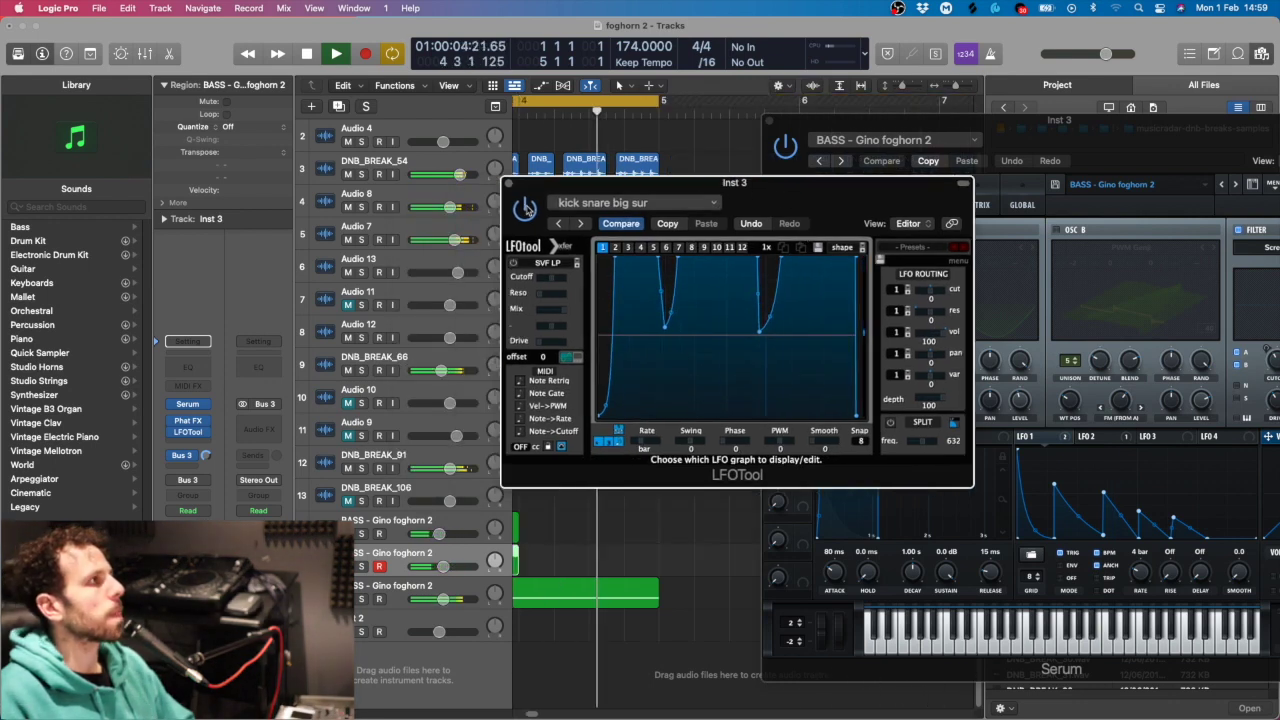
pyautogui.press('space')
pyautogui.click(511, 185)
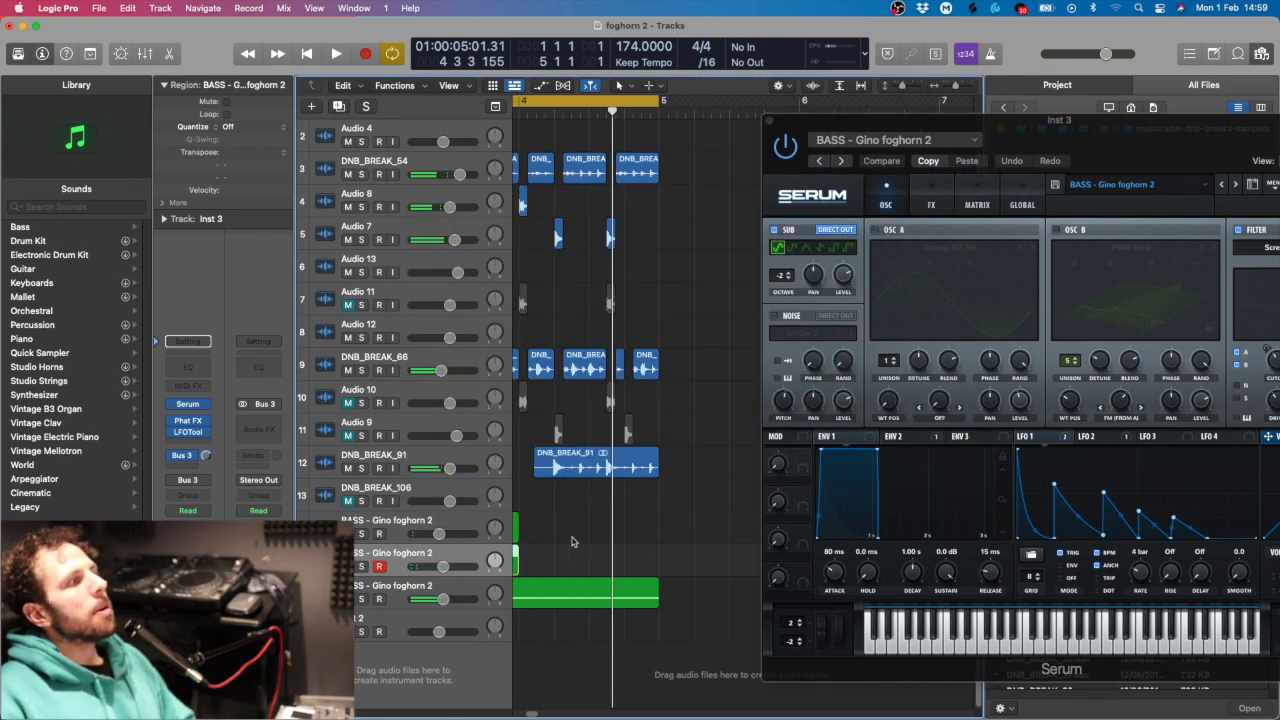
# Insert a stereo LFOTool after Saturn 2 on the first bass track and paste in the second bass track's LFOTool settings
pyautogui.click(437, 530)
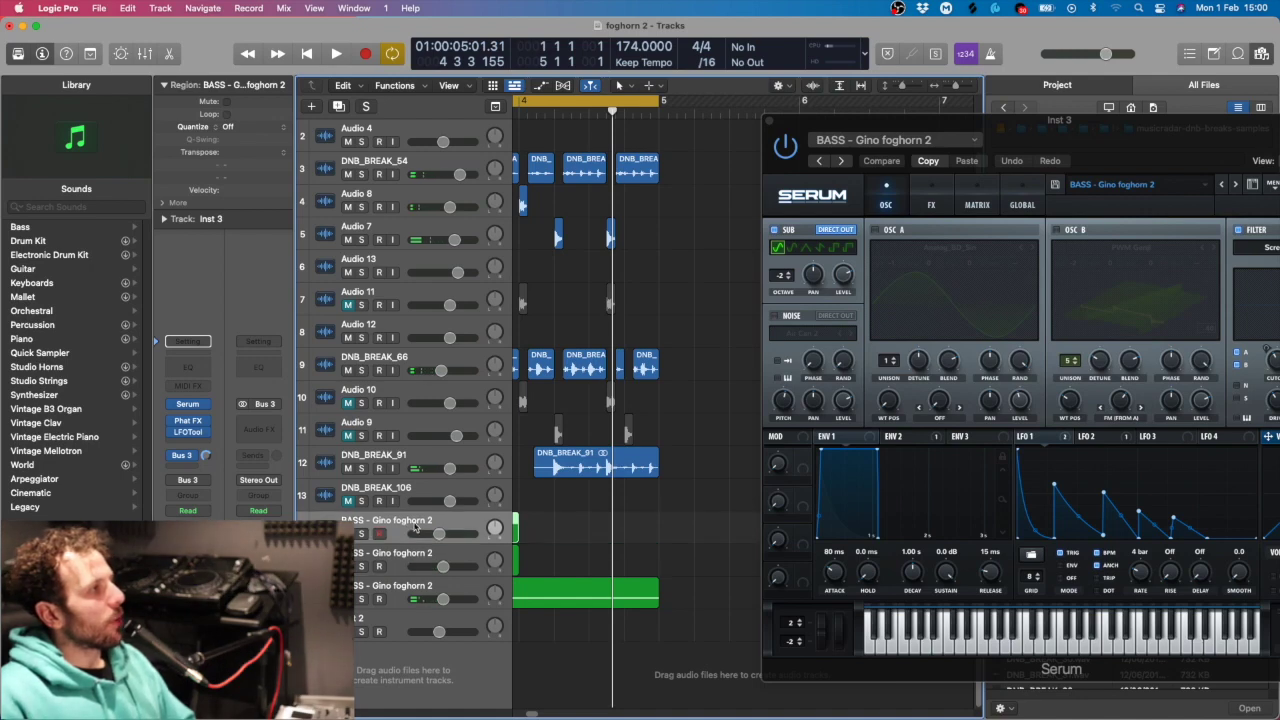
pyautogui.moveTo(190, 467)
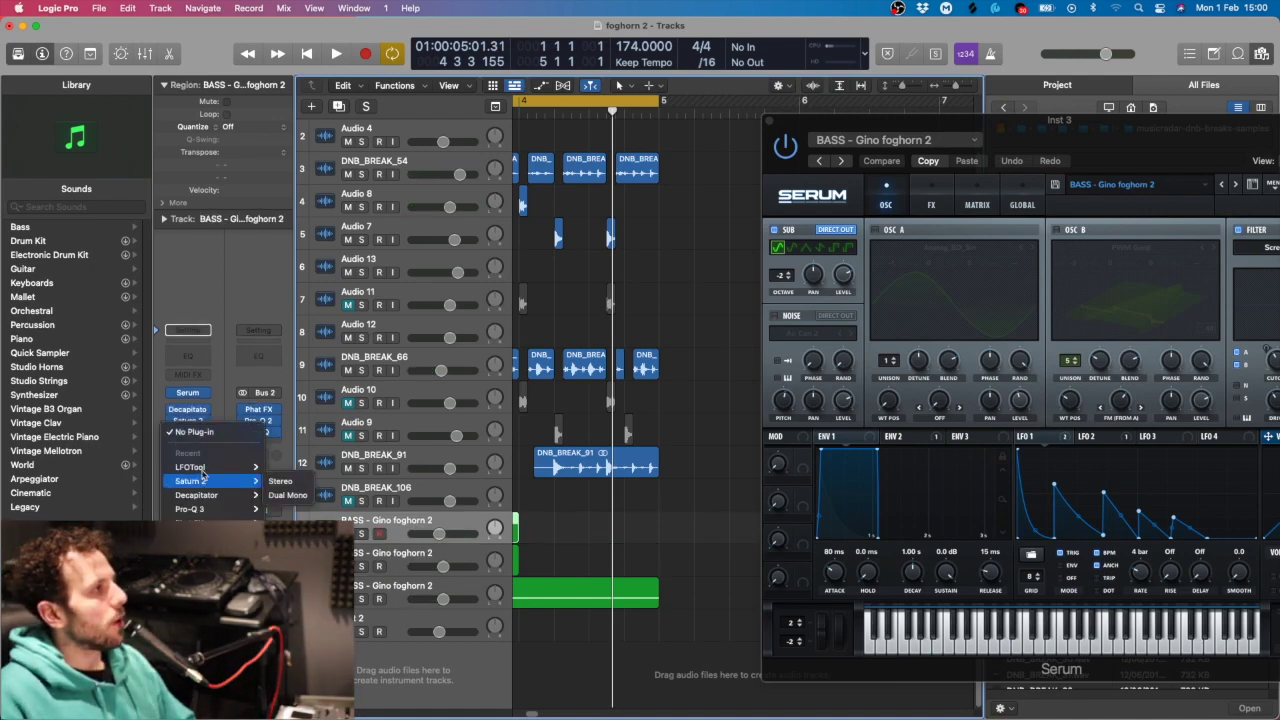
pyautogui.click(288, 467)
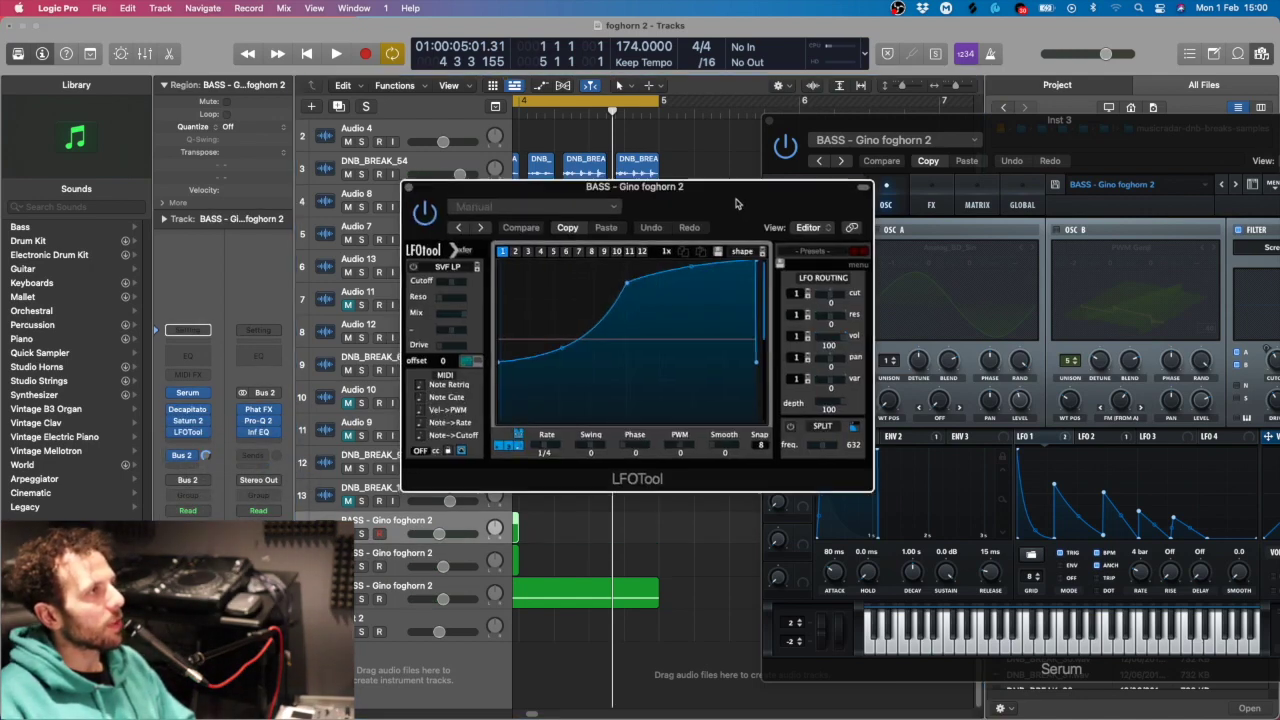
pyautogui.moveTo(651, 187); pyautogui.dragTo(994, 129)
pyautogui.click(399, 557)
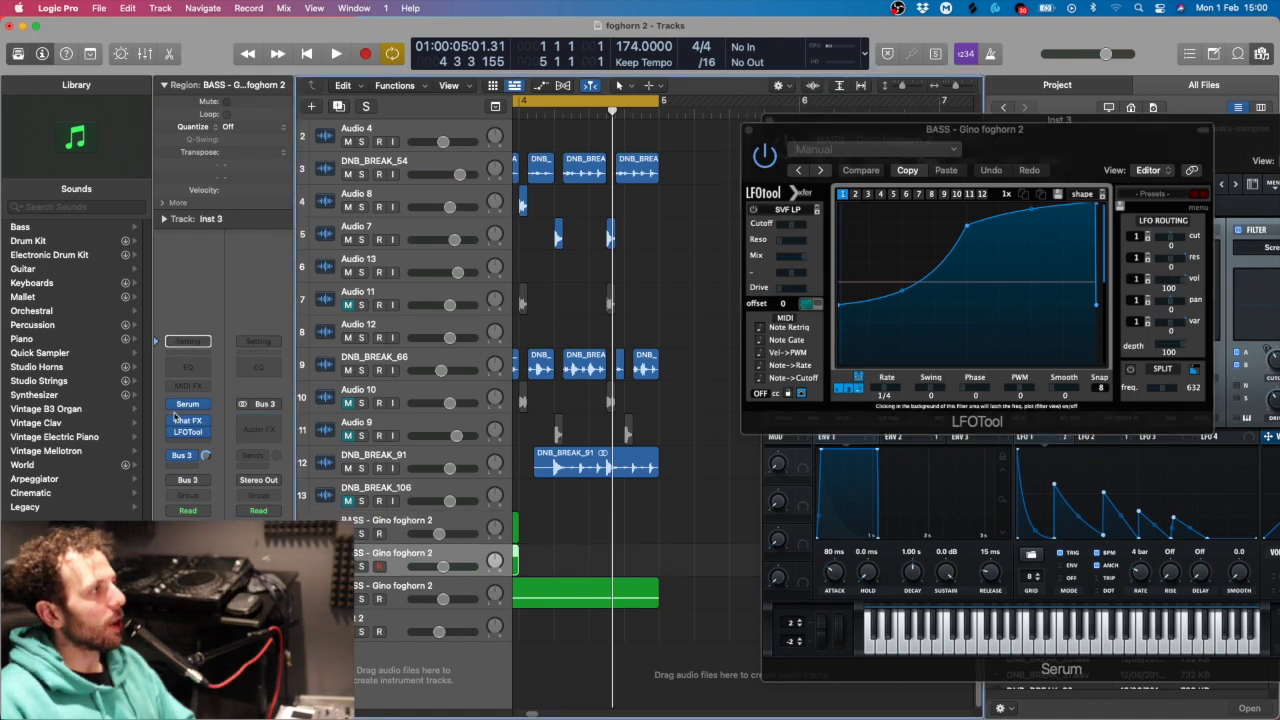
pyautogui.click(190, 437)
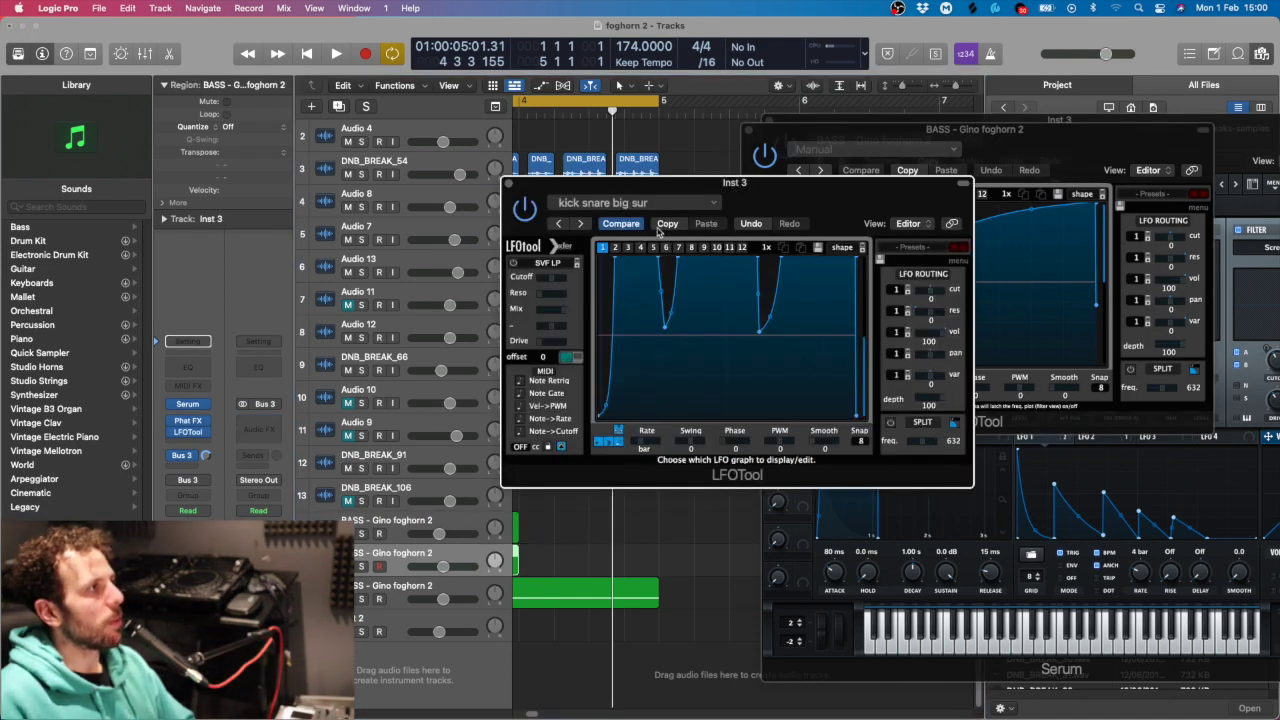
pyautogui.moveTo(980, 164); pyautogui.dragTo(927, 225)
pyautogui.click(831, 250)
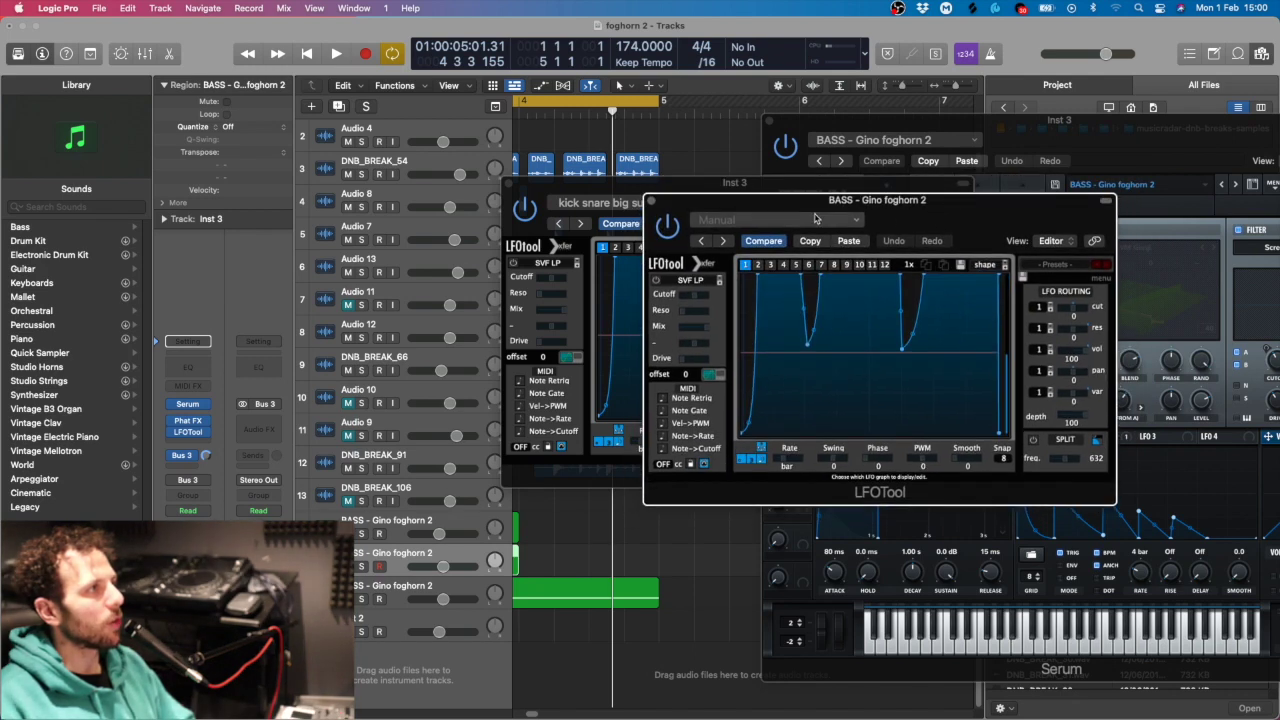
# Play the mix with LFOTool ducking both bass tracks, close the open plug-in windows and fit the whole arrangement in view
pyautogui.press('space')
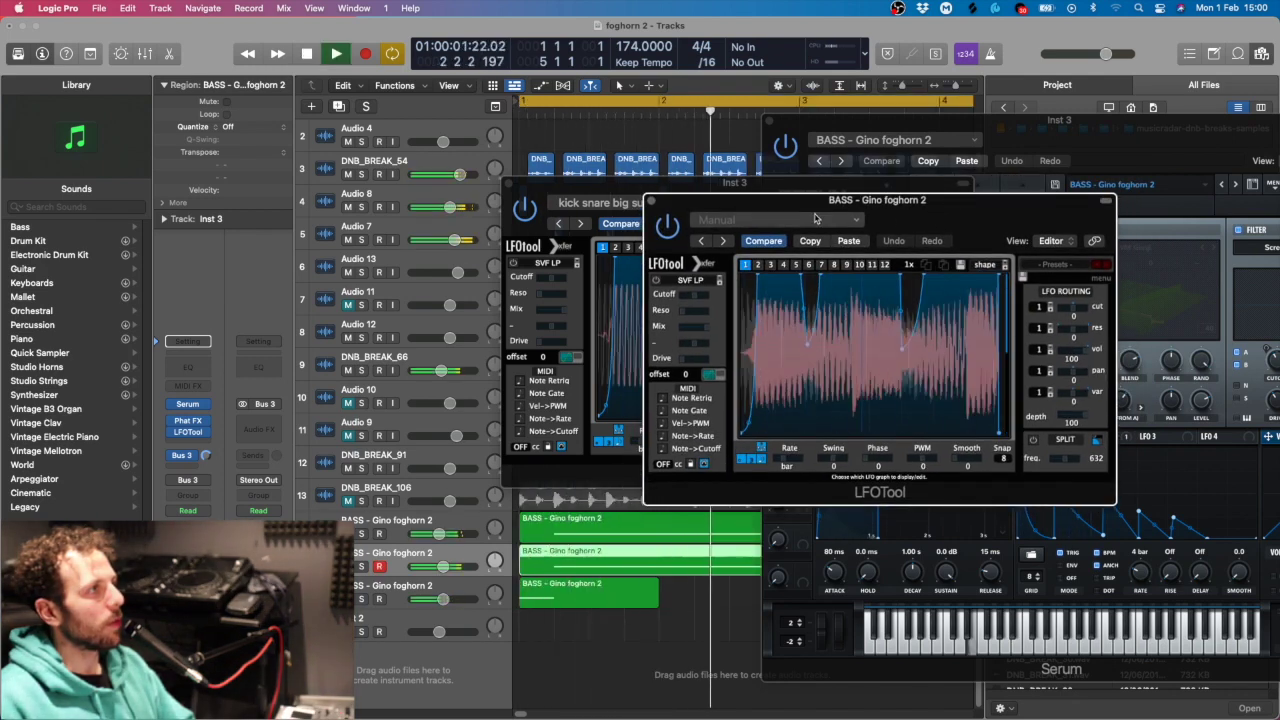
pyautogui.moveTo(893, 222); pyautogui.dragTo(902, 217)
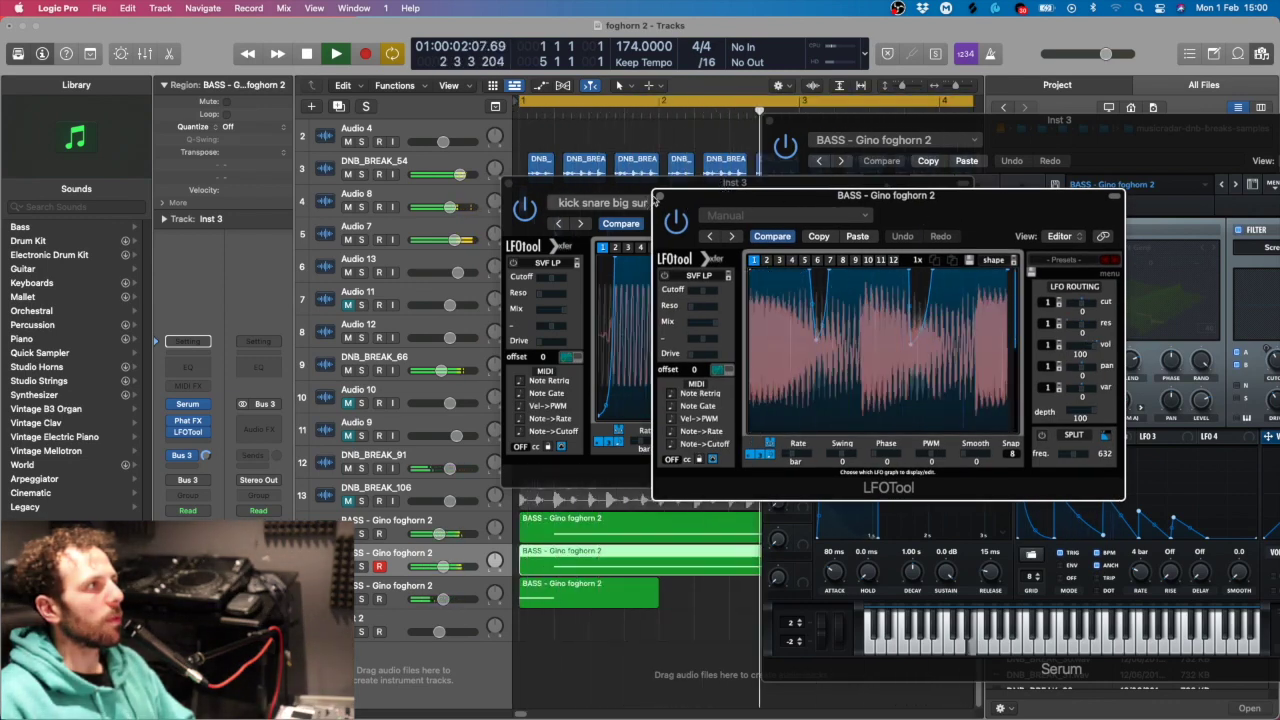
pyautogui.click(658, 196)
pyautogui.click(508, 188)
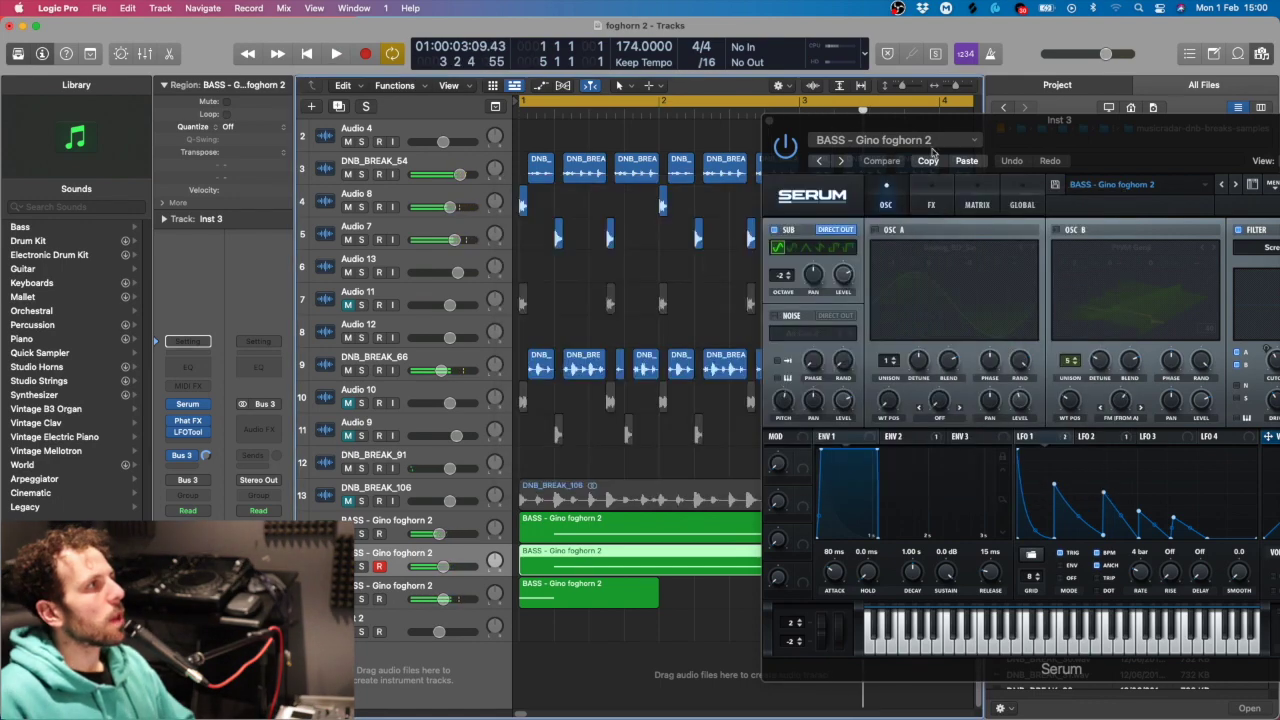
pyautogui.moveTo(888, 148); pyautogui.dragTo(900, 151)
pyautogui.click(782, 125)
pyautogui.press('z')
pyautogui.press('space')
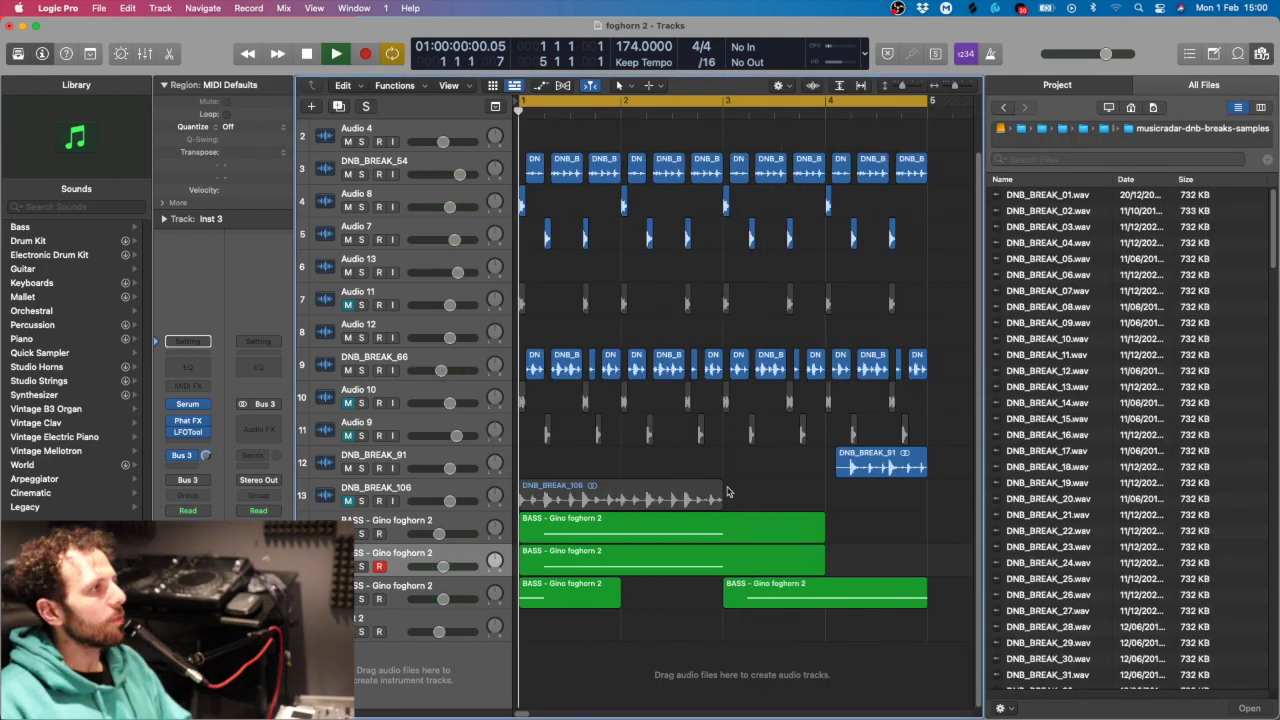
pyautogui.press('space')
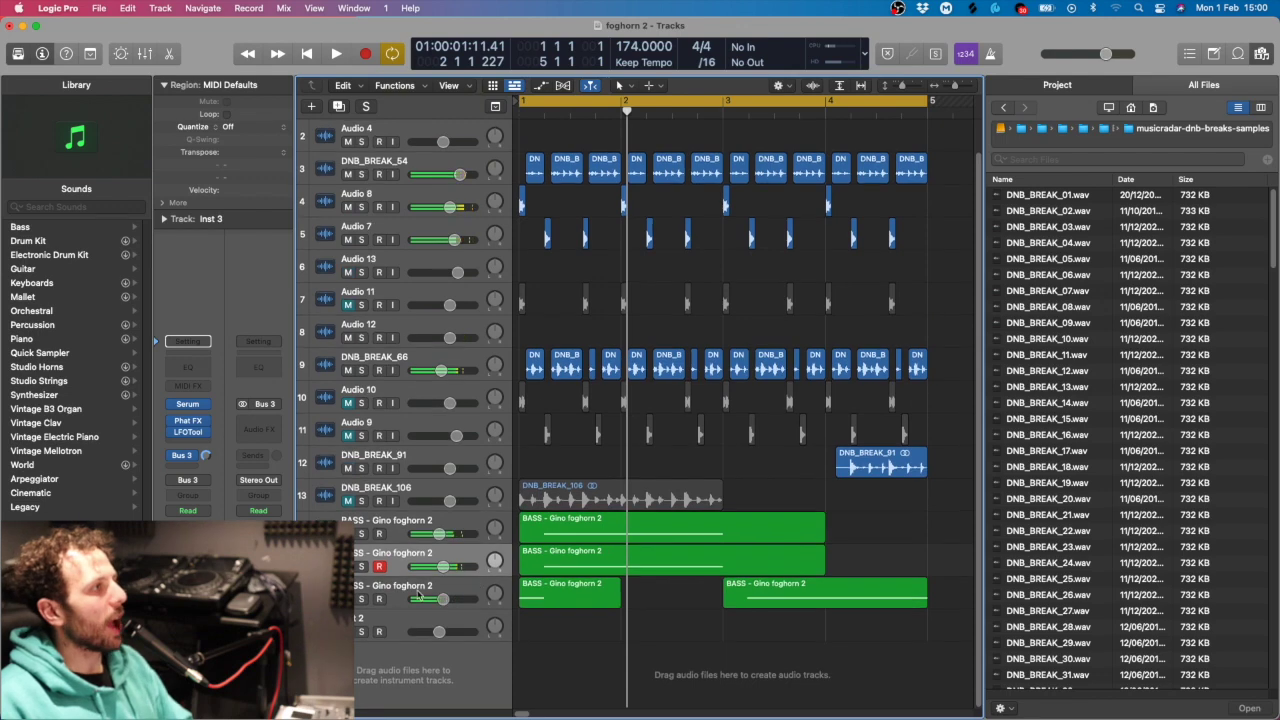
# Solo and play the third bass track, and open its first region in the Piano Roll to examine the notes
pyautogui.click(418, 592)
pyautogui.click(361, 600)
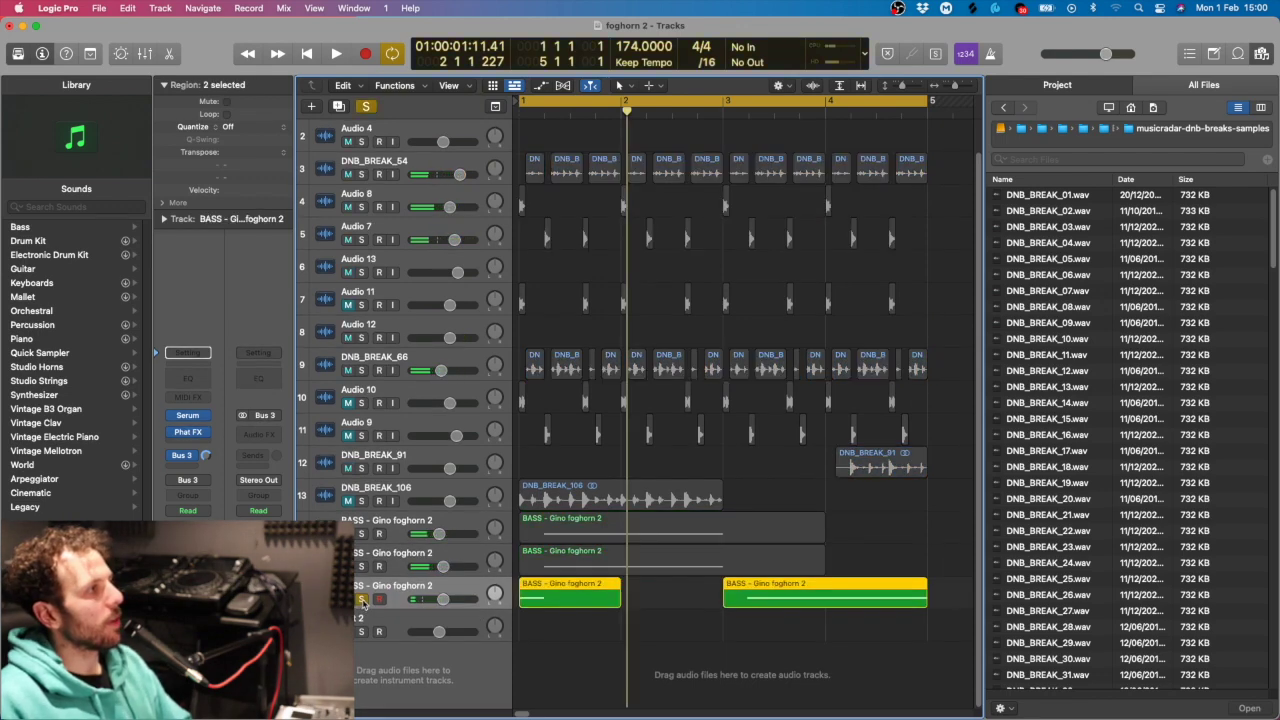
pyautogui.press('r')
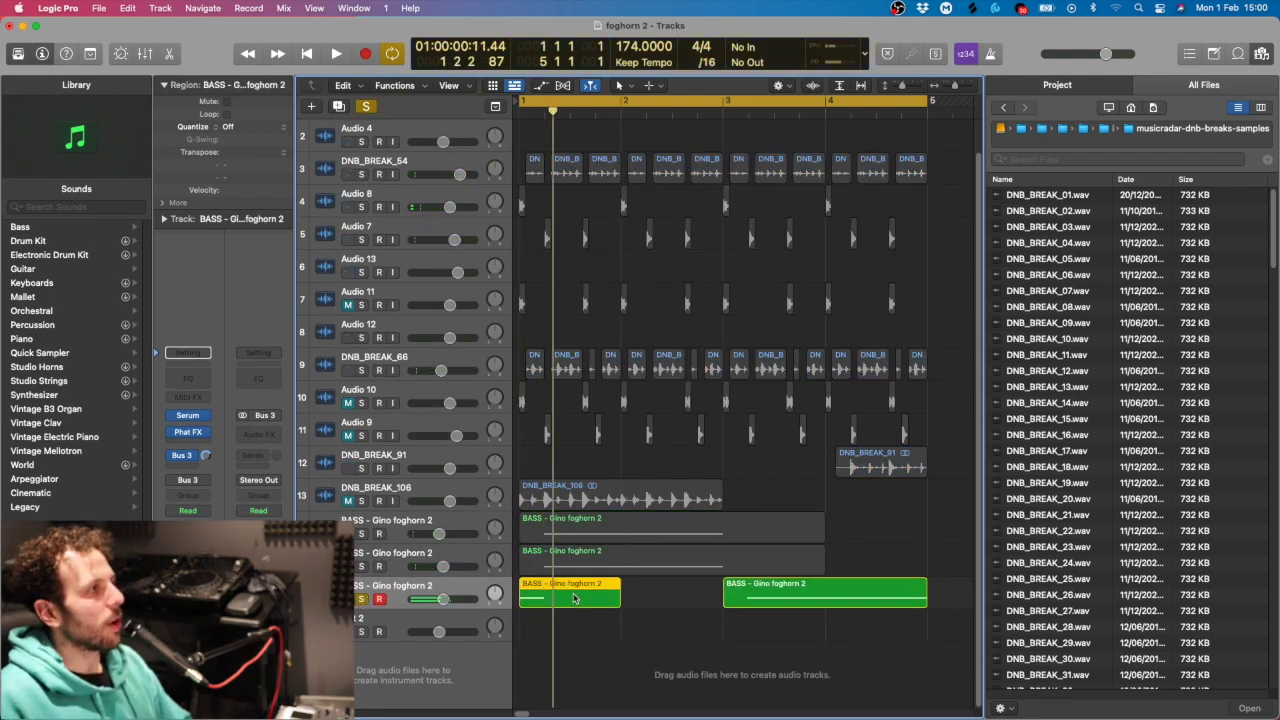
pyautogui.doubleClick(574, 598)
pyautogui.press('super+Right')
pyautogui.press('super+Right')
pyautogui.press('super+Right')
pyautogui.press('super+Right')
pyautogui.press('super+Right')
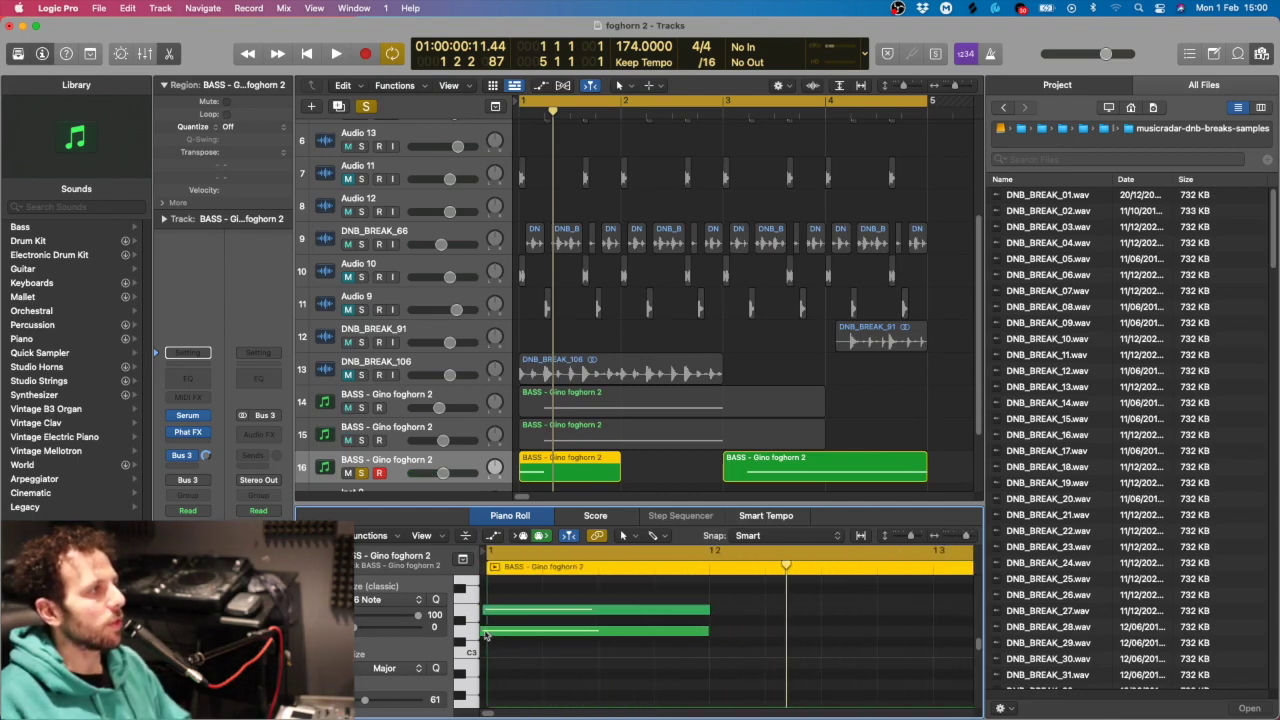
# Clear the third bass track's solo and play the full loop, reviewing all the drum and bass tracks
pyautogui.press('space')
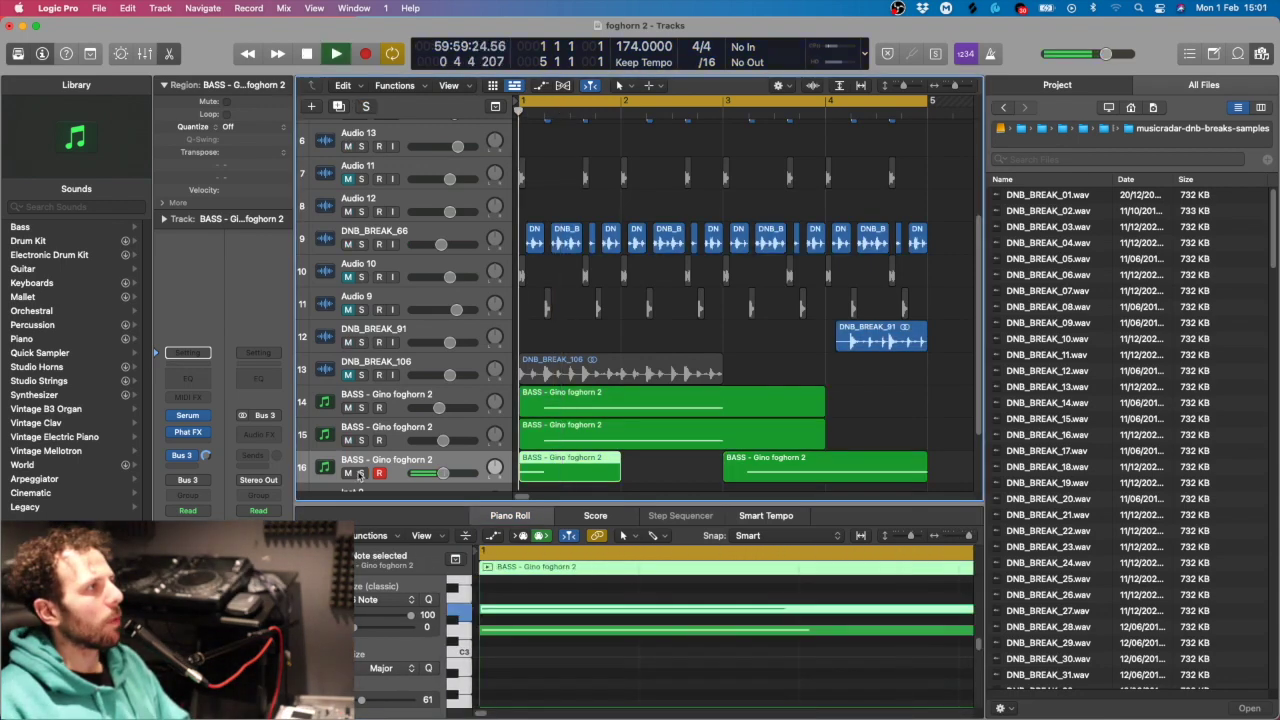
pyautogui.click(630, 473)
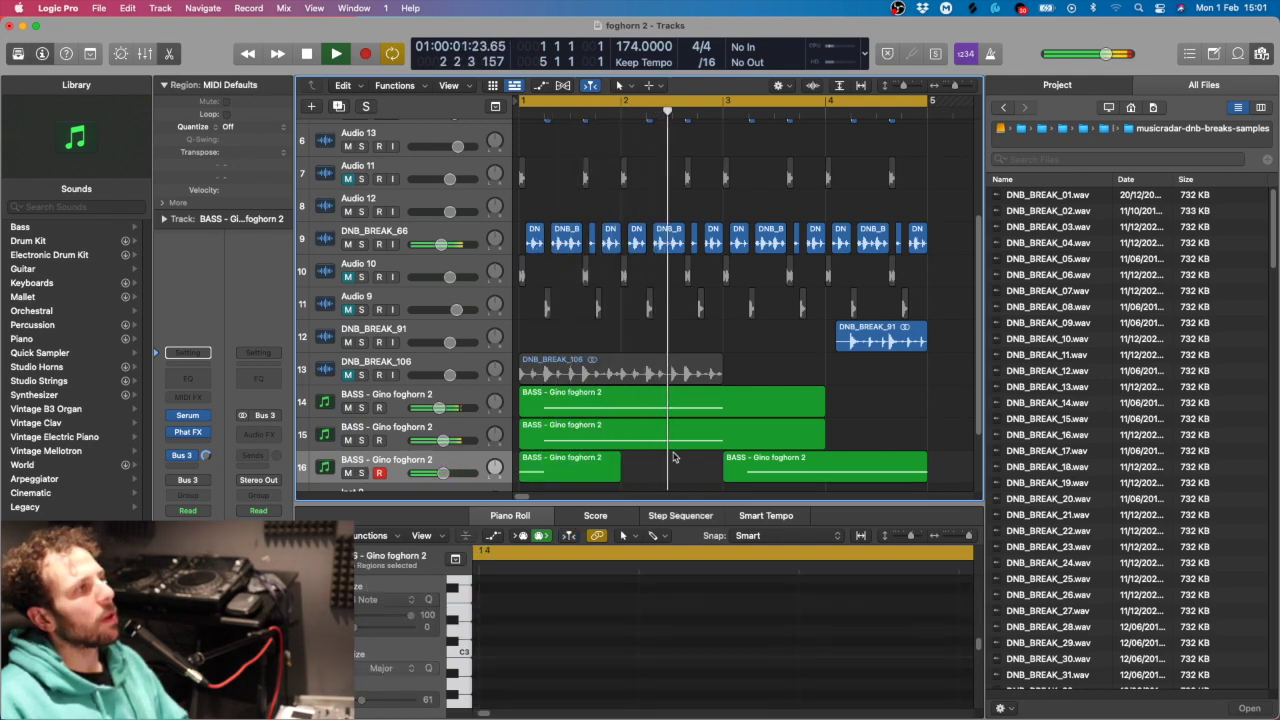
pyautogui.press('super+Left')
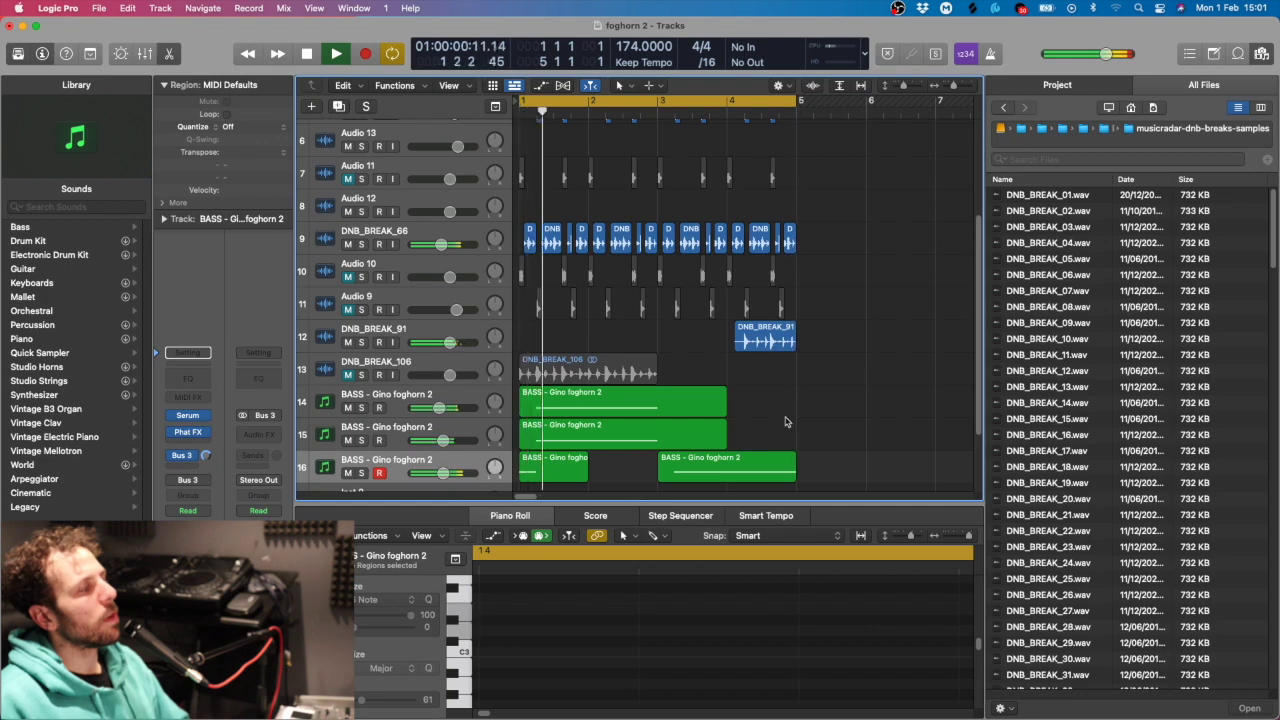
pyautogui.scroll(-3, 810, 405)
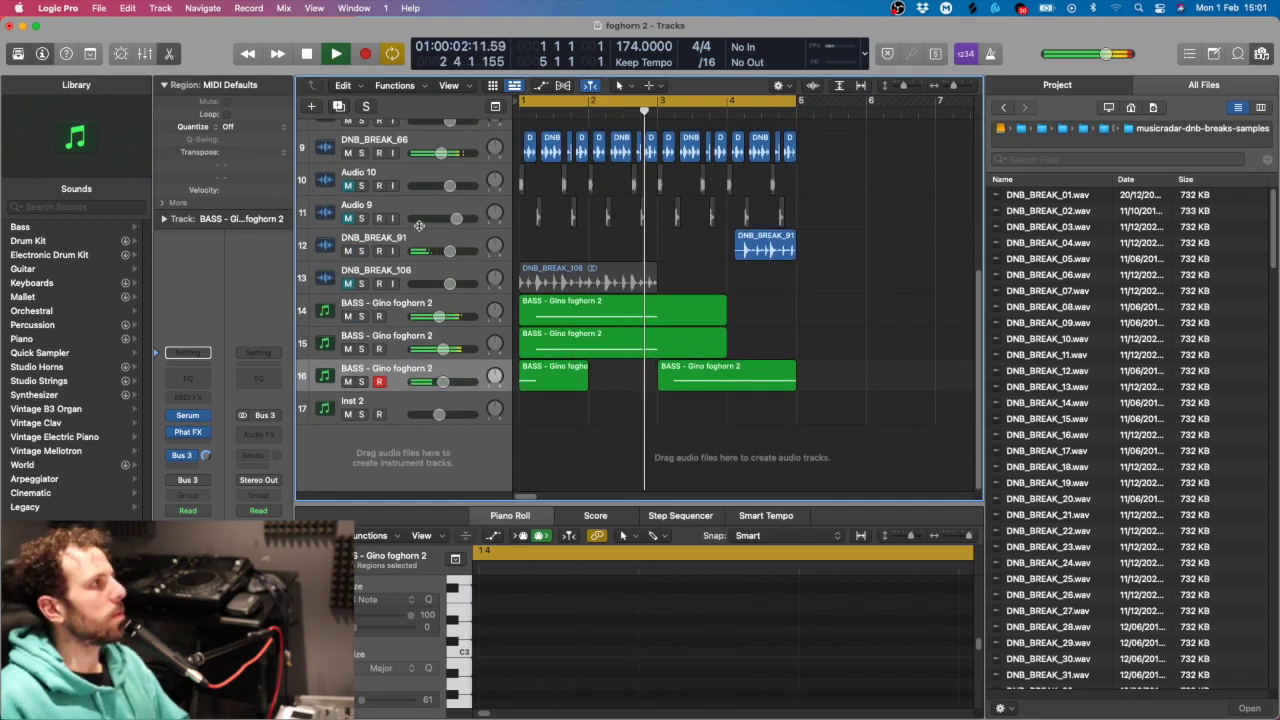
pyautogui.scroll(1, 399, 209)
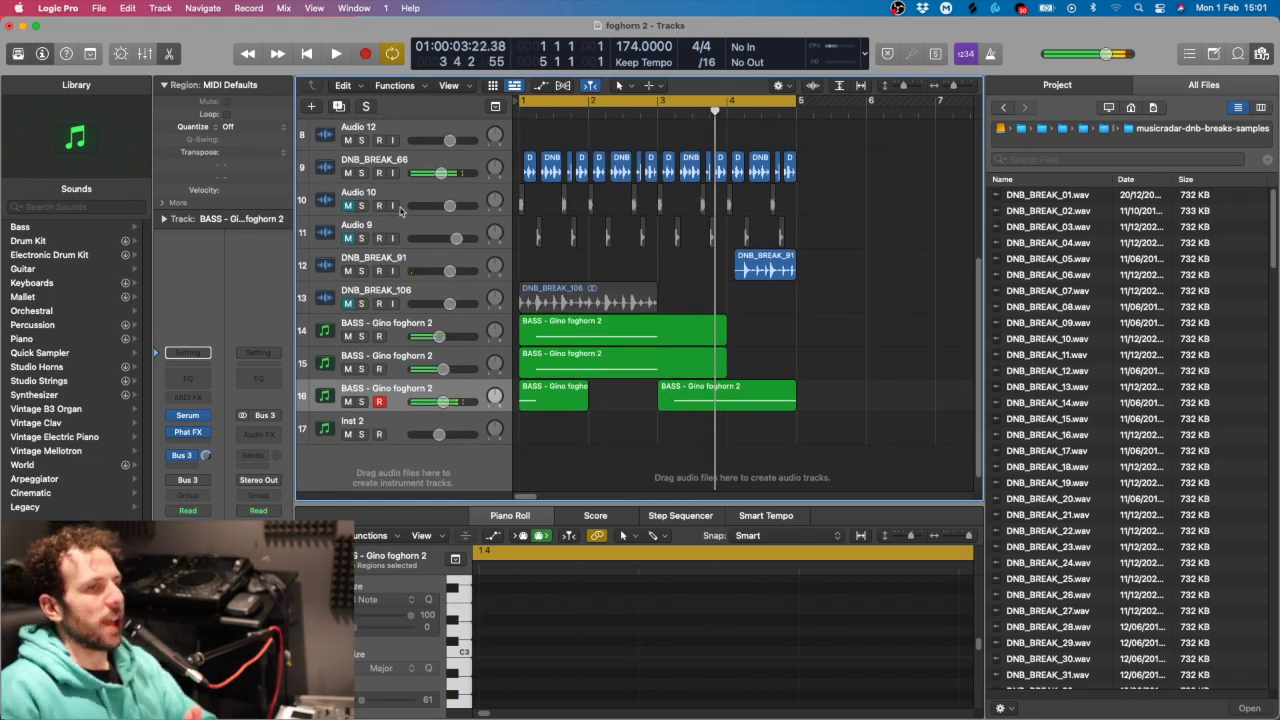